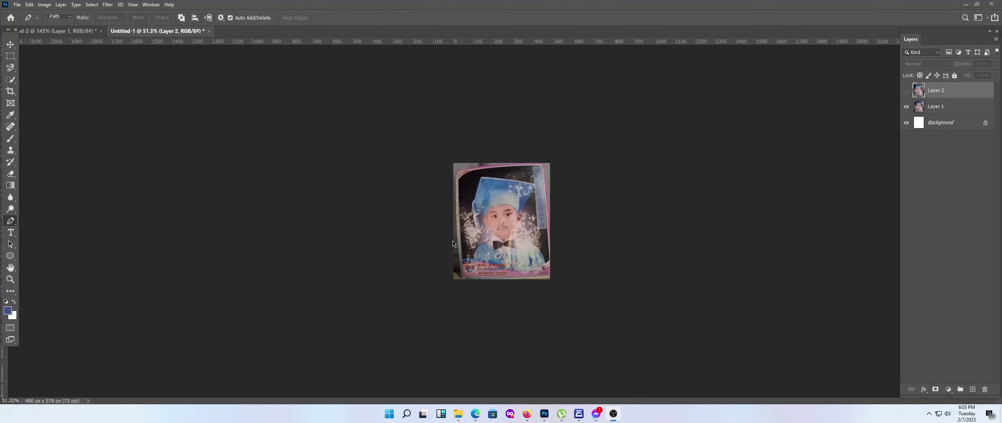
Zoom to about 285% and pan down to the bow tie and Saint Joseph banner.
{"action": "scroll", "coordinate": [453, 243], "scroll_direction": "up", "scroll_amount": 5}
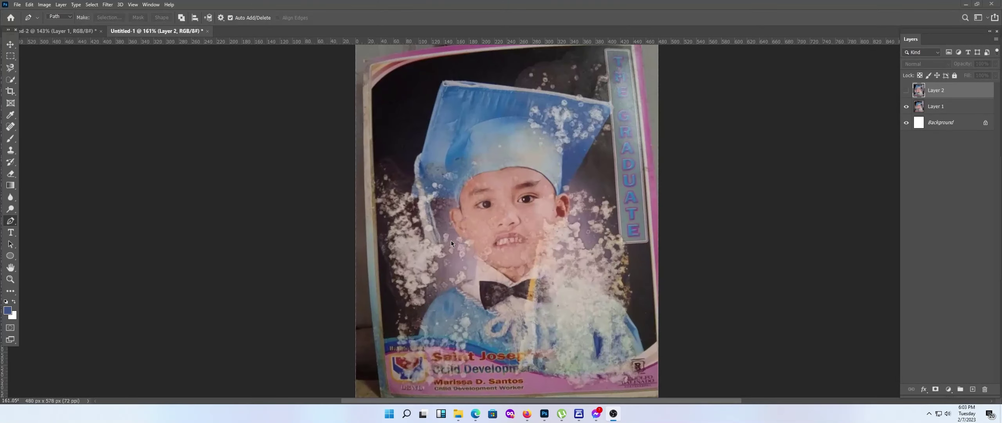
{"action": "scroll", "coordinate": [527, 349], "scroll_direction": "up", "scroll_amount": 3}
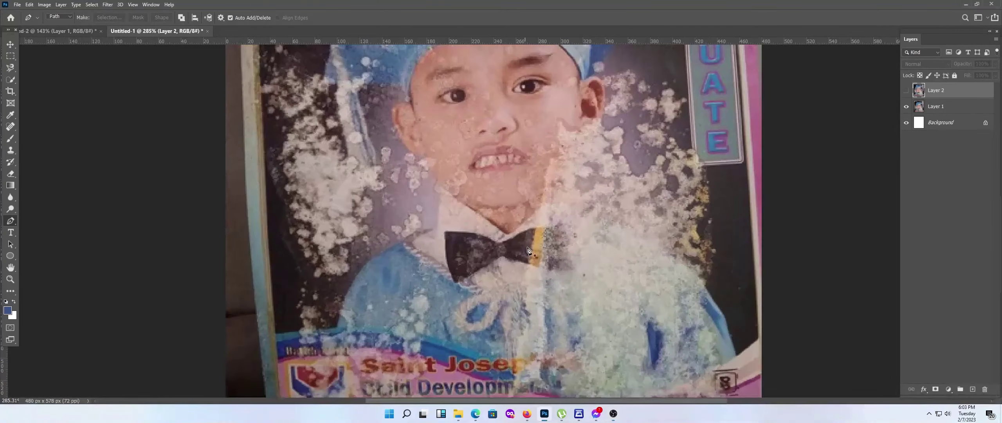
{"action": "left_click_drag", "start_coordinate": [529, 290], "coordinate": [529, 223]}
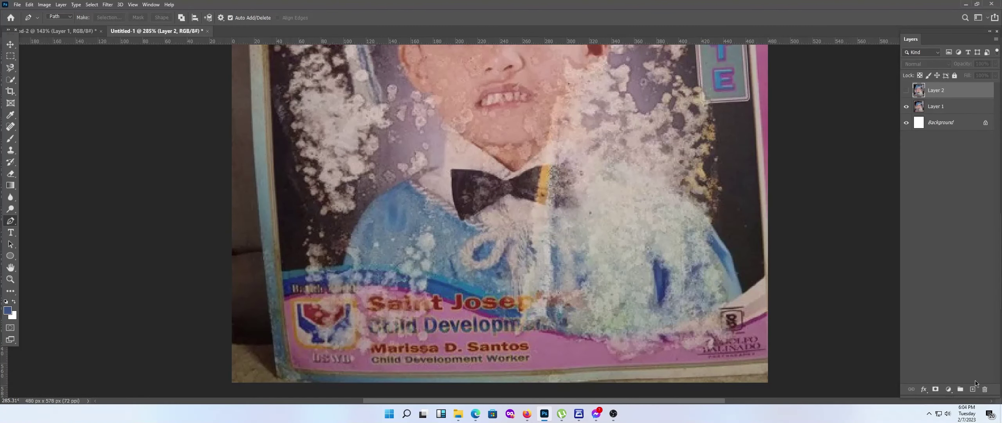
Add 'Lorem Ipsum' text in the banner's reddish-brown above the banner, enlarged to 18.86 pt.
{"action": "left_click", "coordinate": [972, 388]}
{"action": "key", "text": "t"}
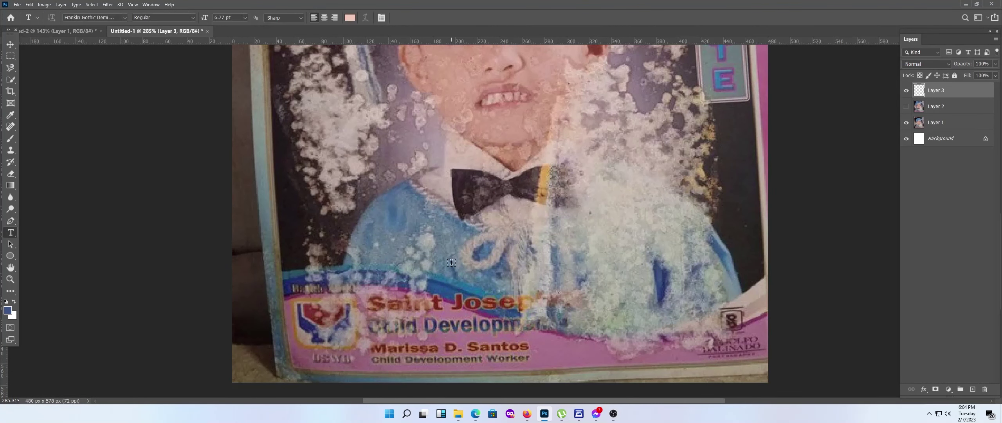
{"action": "left_click", "coordinate": [349, 17]}
{"action": "left_click", "coordinate": [399, 300]}
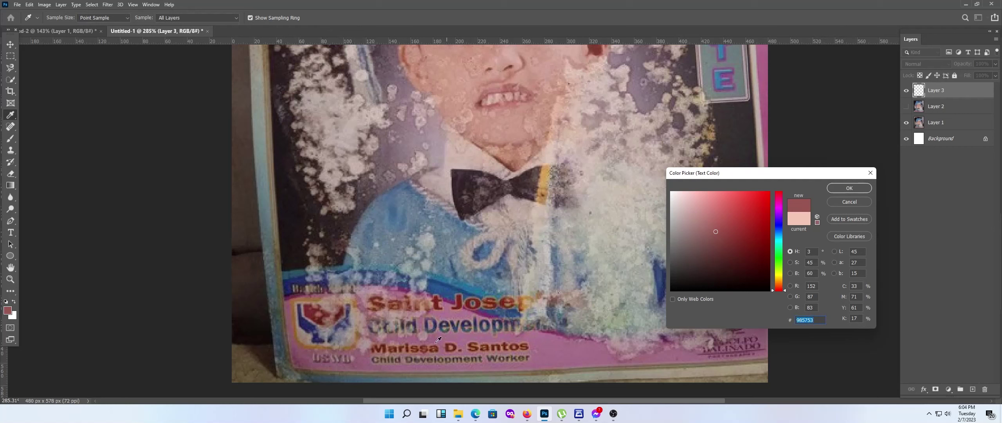
{"action": "left_click", "coordinate": [849, 188]}
{"action": "left_click", "coordinate": [374, 270]}
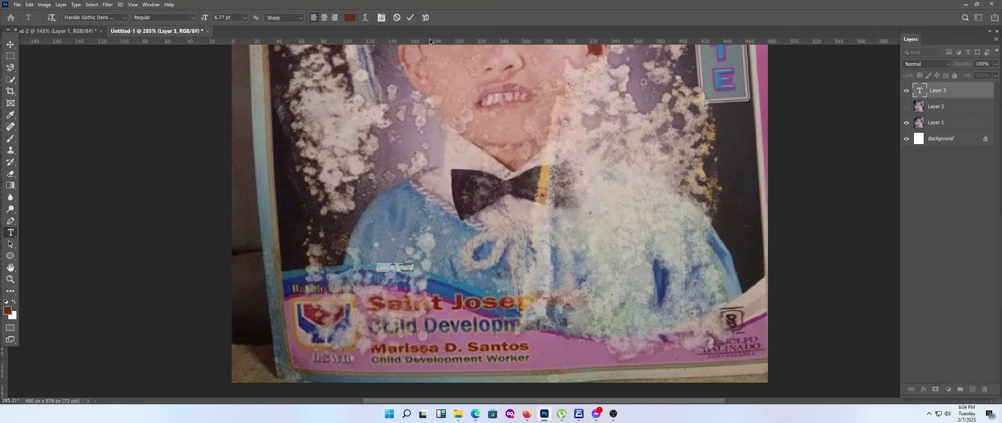
{"action": "left_click", "coordinate": [423, 18]}
{"action": "key", "text": "ctrl+t"}
{"action": "left_click_drag", "start_coordinate": [414, 267], "coordinate": [480, 267]}
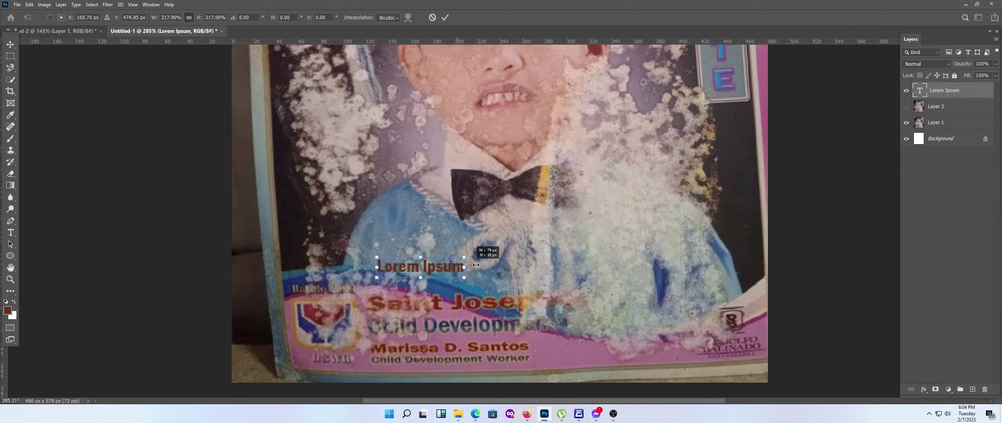
{"action": "left_click", "coordinate": [445, 17]}
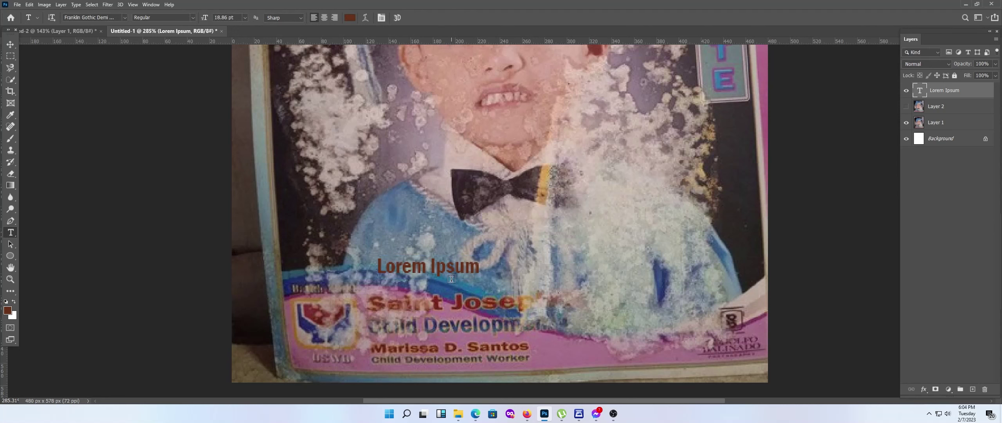
Set the image resolution to 300 ppi in Image Size.
{"action": "left_click", "coordinate": [51, 5]}
{"action": "left_click", "coordinate": [66, 70]}
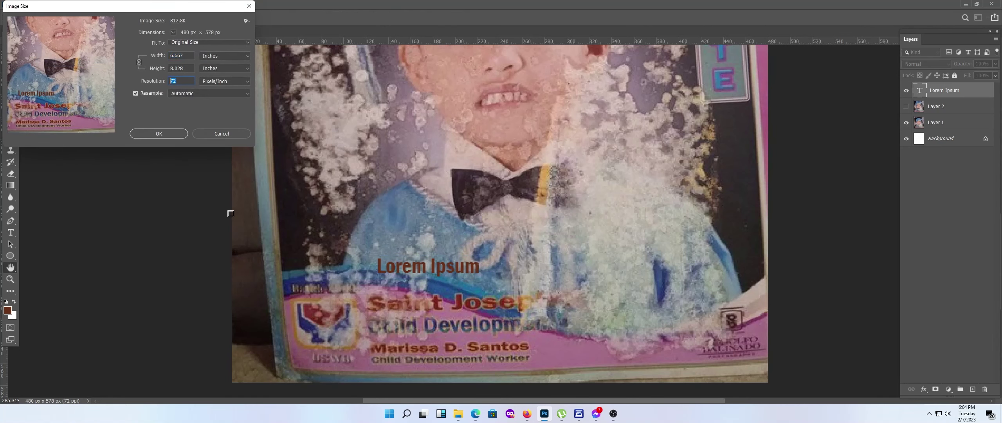
{"action": "type", "text": "300"}
{"action": "left_click", "coordinate": [168, 133]}
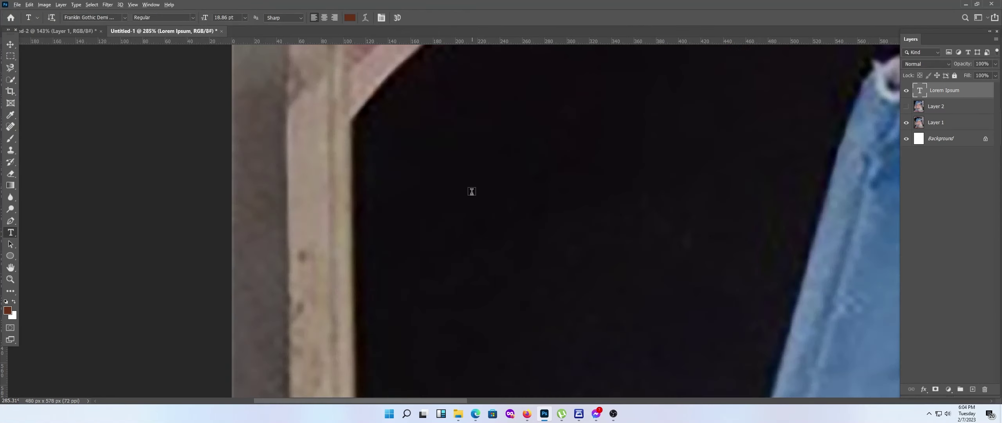
Zoom out to 100%, replace the placeholder with 'Saint Joseph' and enlarge it about 175%.
{"action": "scroll", "coordinate": [458, 221], "scroll_direction": "down", "scroll_amount": 5}
{"action": "scroll", "coordinate": [489, 235], "scroll_direction": "down", "scroll_amount": 5}
{"action": "scroll", "coordinate": [508, 251], "scroll_direction": "down", "scroll_amount": 3}
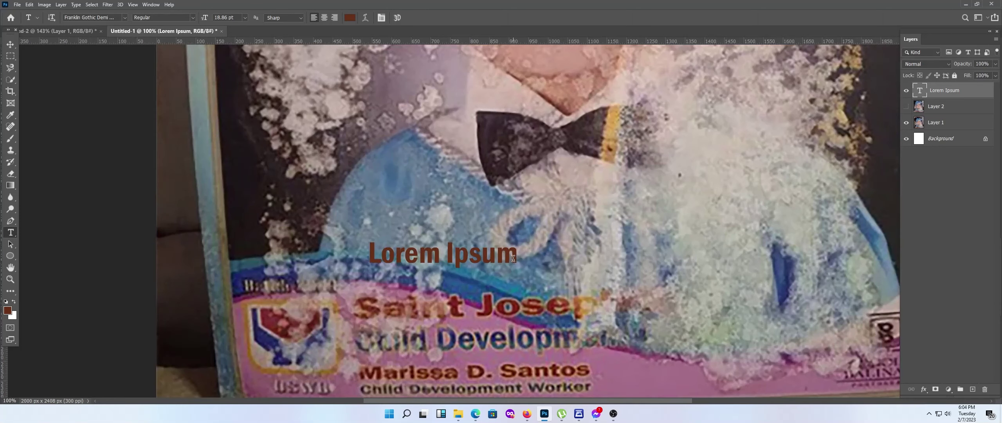
{"action": "triple_click", "coordinate": [513, 259]}
{"action": "type", "text": "Saint  Joseph"}
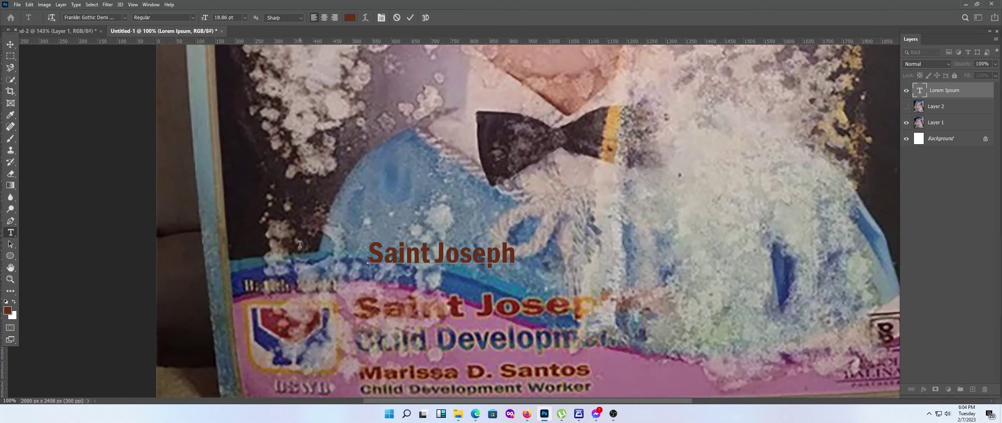
{"action": "left_click", "coordinate": [10, 44]}
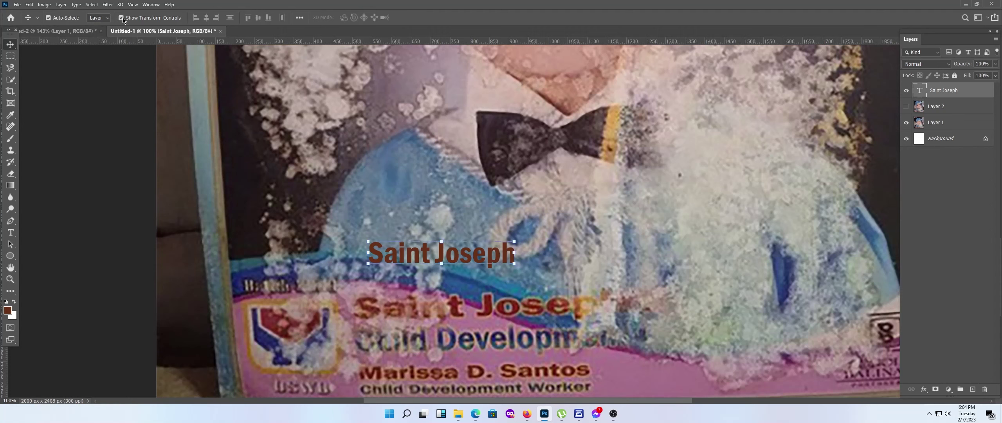
{"action": "left_click_drag", "start_coordinate": [514, 251], "coordinate": [628, 276]}
{"action": "left_click", "coordinate": [445, 18]}
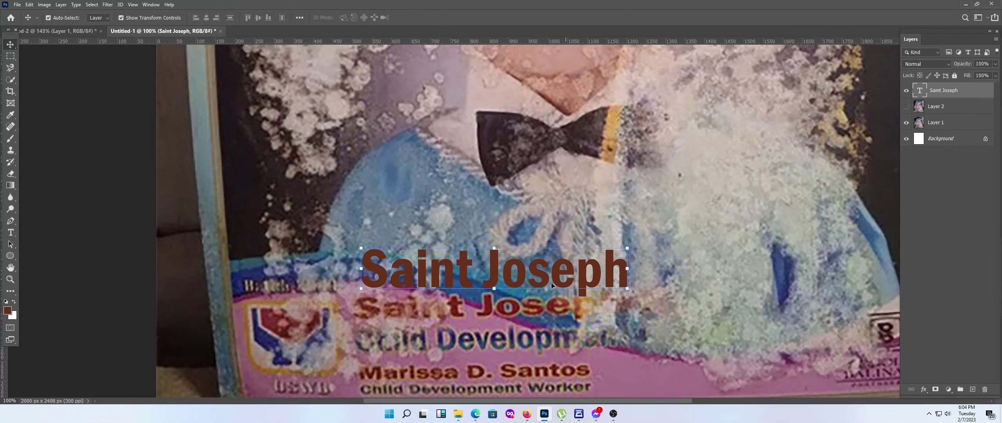
Add a 4 px white stroke to Saint Joseph and move it onto the banner's old lettering.
{"action": "double_click", "coordinate": [970, 90]}
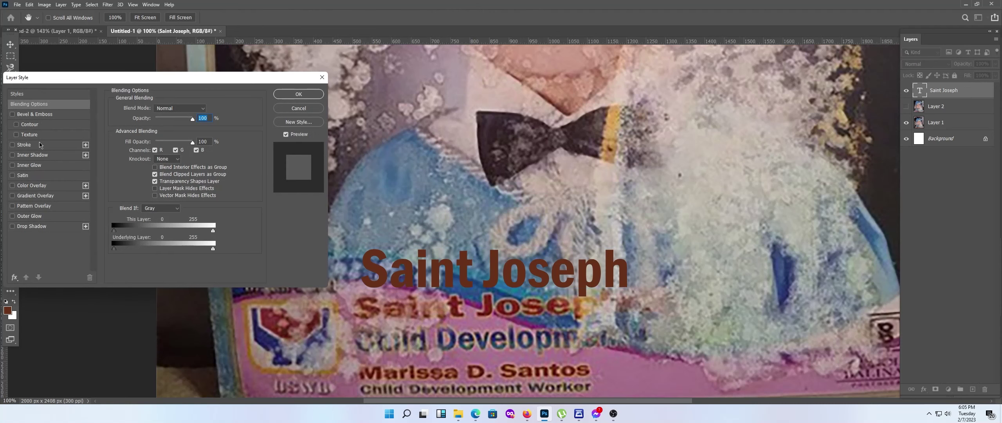
{"action": "left_click", "coordinate": [24, 144]}
{"action": "left_click_drag", "start_coordinate": [149, 109], "coordinate": [148, 113]}
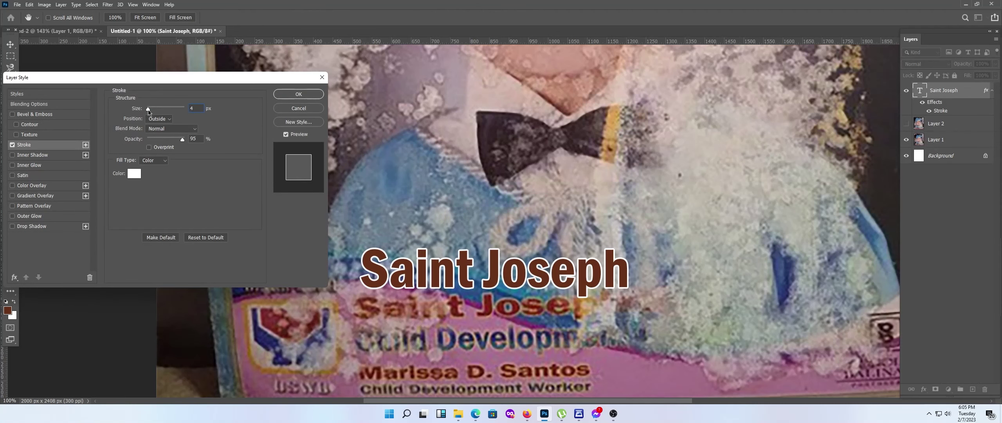
{"action": "left_click_drag", "start_coordinate": [148, 113], "coordinate": [148, 113]}
{"action": "key", "text": "Return"}
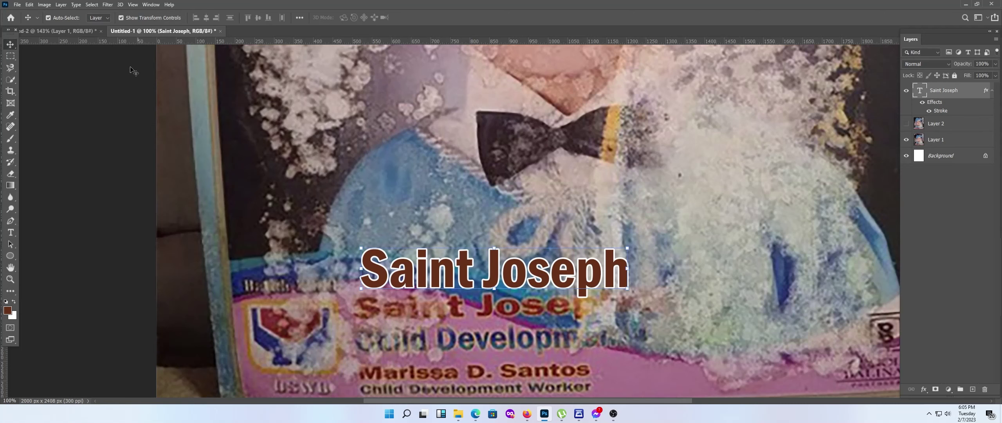
{"action": "left_click_drag", "start_coordinate": [561, 284], "coordinate": [536, 309]}
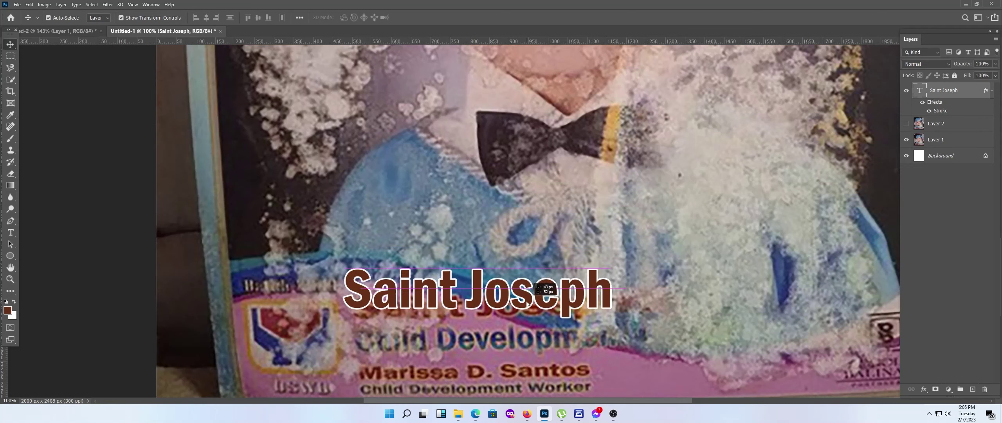
Duplicate the Saint Joseph text layer and move the copy above the original.
{"action": "right_click", "coordinate": [964, 101]}
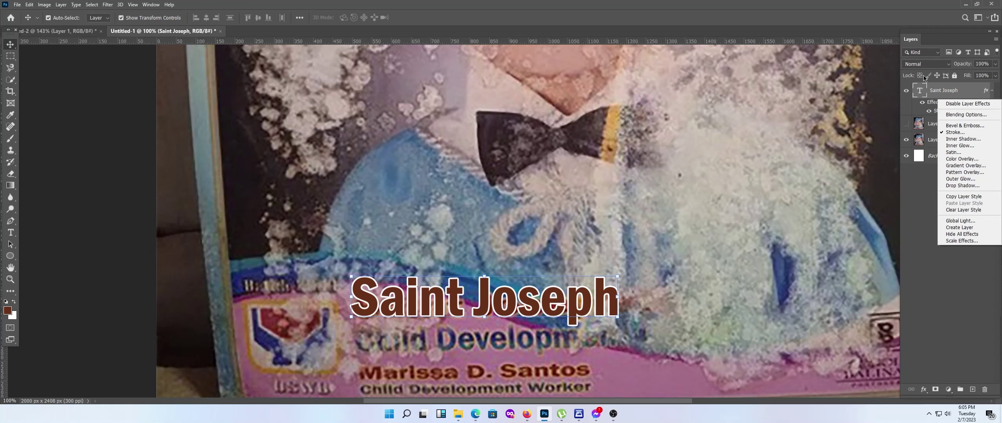
{"action": "right_click", "coordinate": [920, 88]}
{"action": "key", "text": "Escape"}
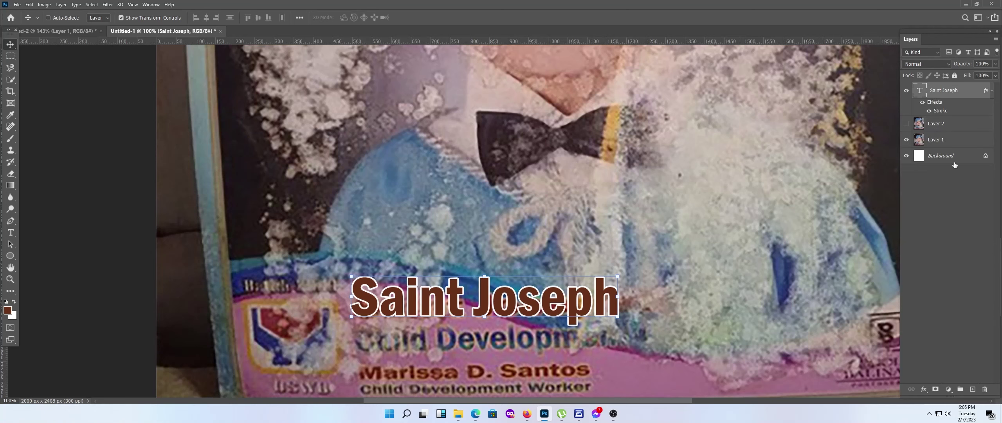
{"action": "key", "text": "ctrl+j"}
{"action": "left_click_drag", "start_coordinate": [552, 300], "coordinate": [611, 225]}
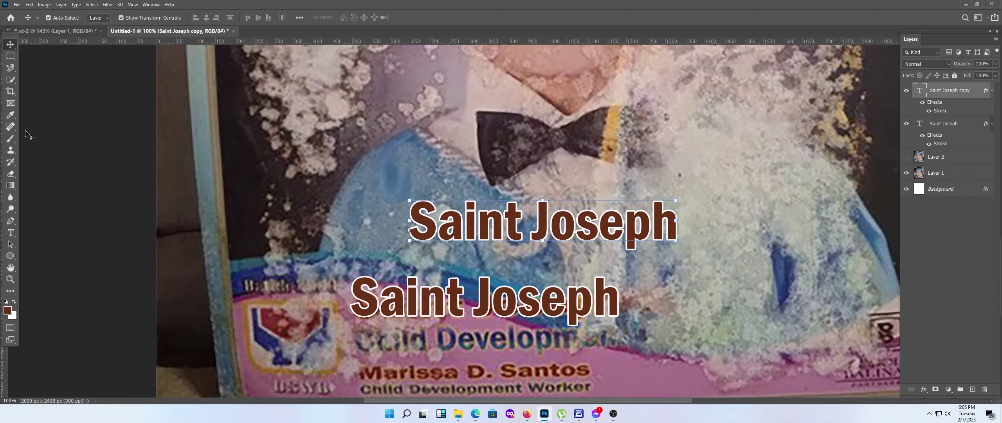
Recolour the copy dark navy #1a2442 and change it to 'Child Development'.
{"action": "left_click", "coordinate": [10, 232]}
{"action": "left_click", "coordinate": [349, 17]}
{"action": "left_click", "coordinate": [722, 262]}
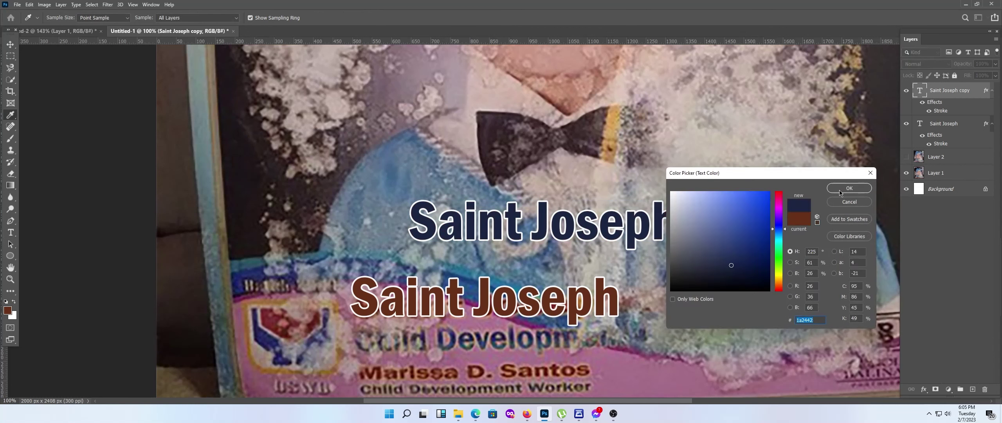
{"action": "key", "text": "Return"}
{"action": "left_click_drag", "start_coordinate": [658, 237], "coordinate": [53, 262]}
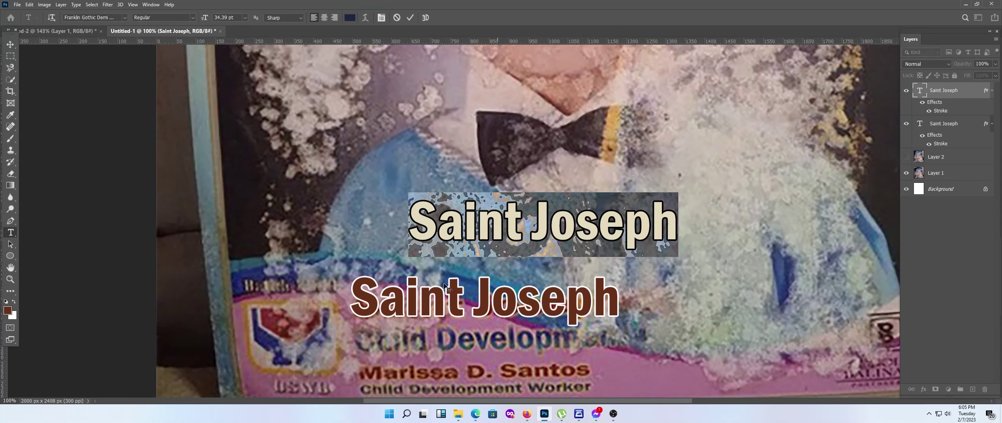
{"action": "type", "text": "Child"}
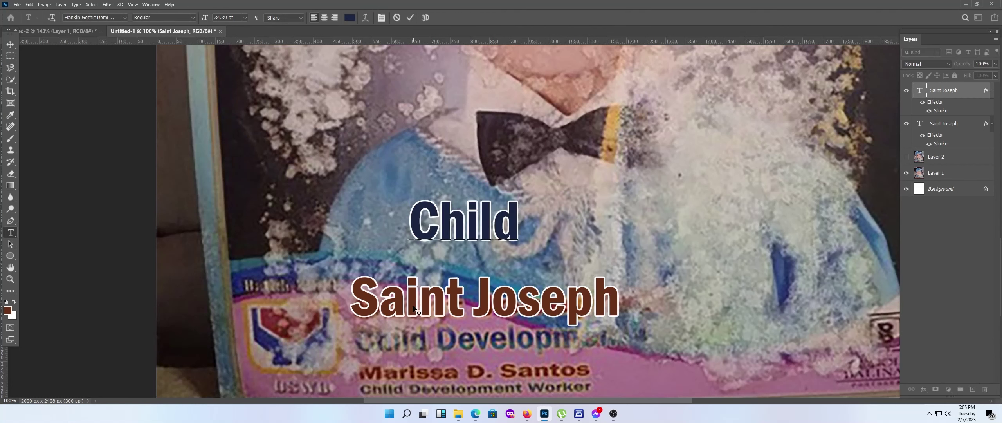
{"action": "type", "text": " Development"}
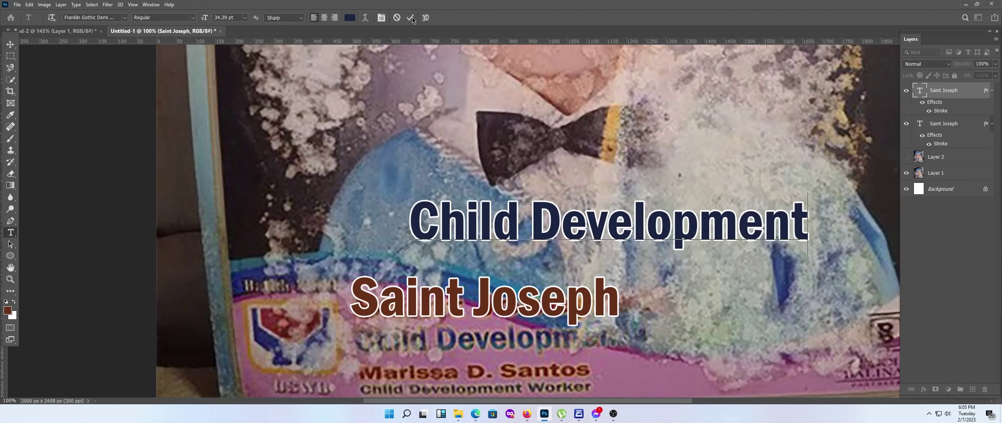
{"action": "left_click", "coordinate": [411, 17]}
Shrink Child Development to about 50% and place it beneath Saint Joseph.
{"action": "left_click", "coordinate": [6, 46]}
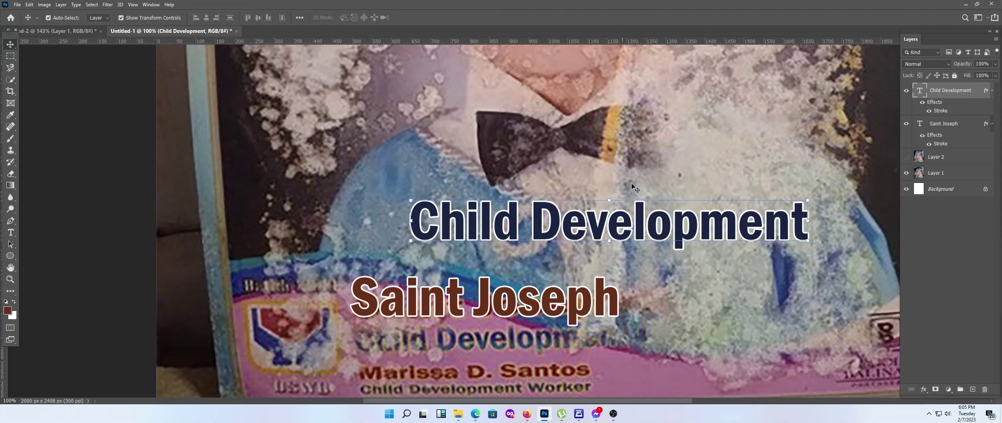
{"action": "left_click_drag", "start_coordinate": [810, 220], "coordinate": [611, 220]}
{"action": "left_click_drag", "start_coordinate": [547, 224], "coordinate": [495, 343]}
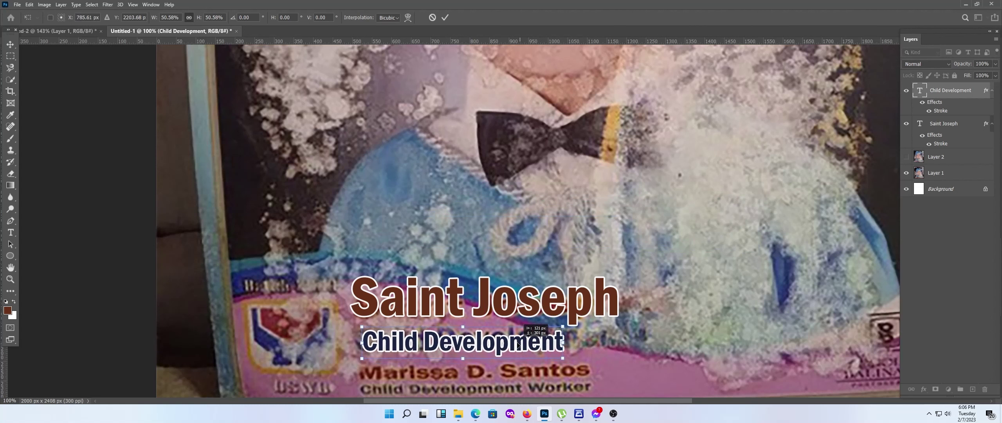
{"action": "left_click", "coordinate": [445, 17]}
Add a vertical guide at Saint Joseph's left edge and nudge Child Development onto it.
{"action": "left_click_drag", "start_coordinate": [8, 370], "coordinate": [348, 379]}
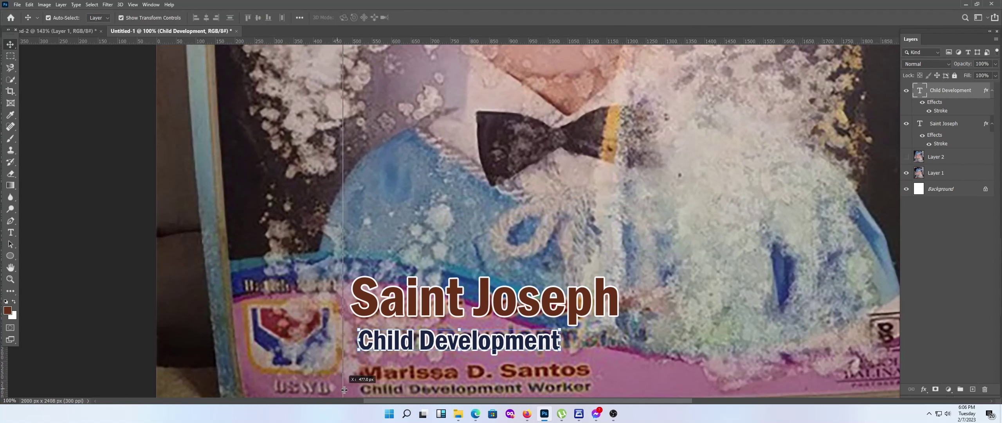
{"action": "key", "text": "shift+Left"}
{"action": "key", "text": "Left"}
{"action": "key", "text": "Left"}
{"action": "key", "text": "Left"}
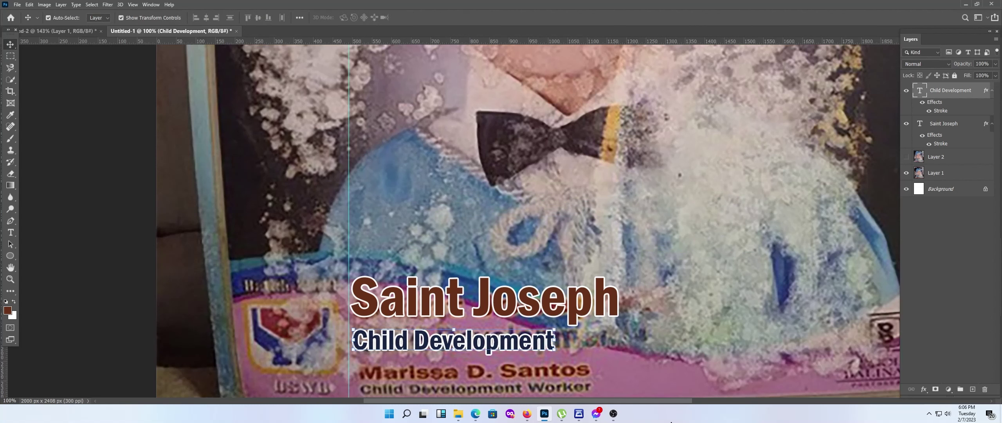
{"action": "left_click", "coordinate": [527, 413]}
{"action": "left_click", "coordinate": [753, 231]}
{"action": "left_click_drag", "start_coordinate": [520, 283], "coordinate": [538, 173]}
Duplicate the Child Development layer and move the copy above Saint Joseph.
{"action": "right_click", "coordinate": [987, 97]}
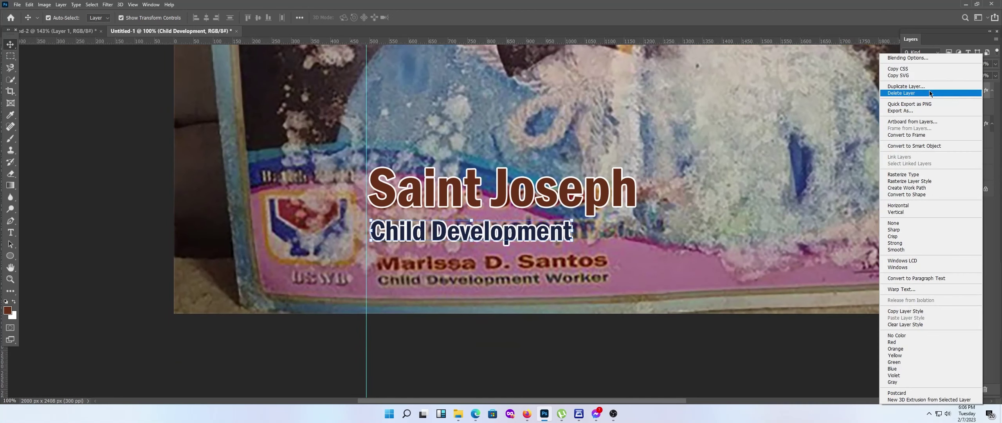
{"action": "left_click", "coordinate": [958, 104]}
{"action": "key", "text": "Return"}
{"action": "left_click_drag", "start_coordinate": [470, 232], "coordinate": [488, 130]}
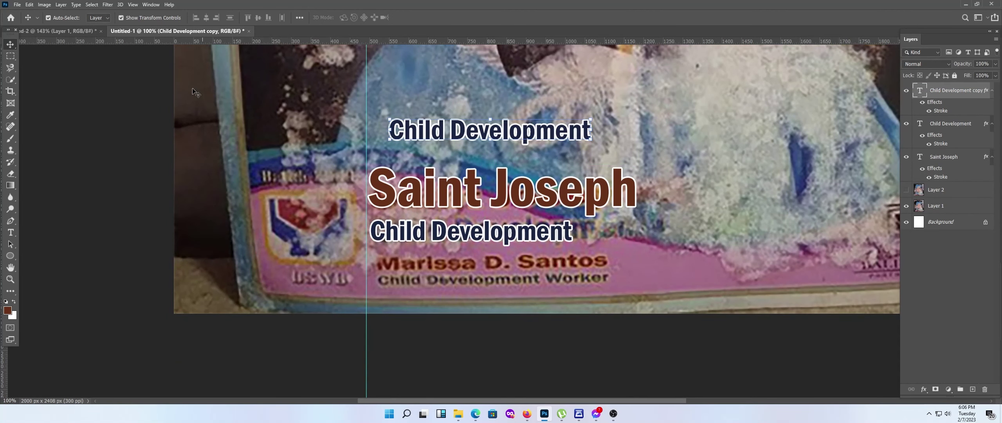
Recolour the copy with the sampled Saint Joseph brown and retype it as the worker's name.
{"action": "left_click", "coordinate": [11, 232]}
{"action": "left_click", "coordinate": [350, 18]}
{"action": "left_click", "coordinate": [507, 184]}
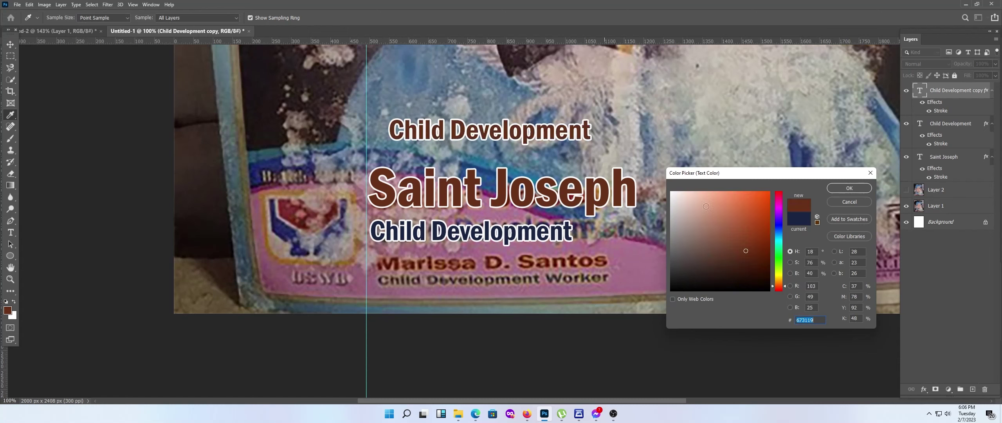
{"action": "left_click", "coordinate": [847, 192]}
{"action": "left_click_drag", "start_coordinate": [590, 129], "coordinate": [389, 129]}
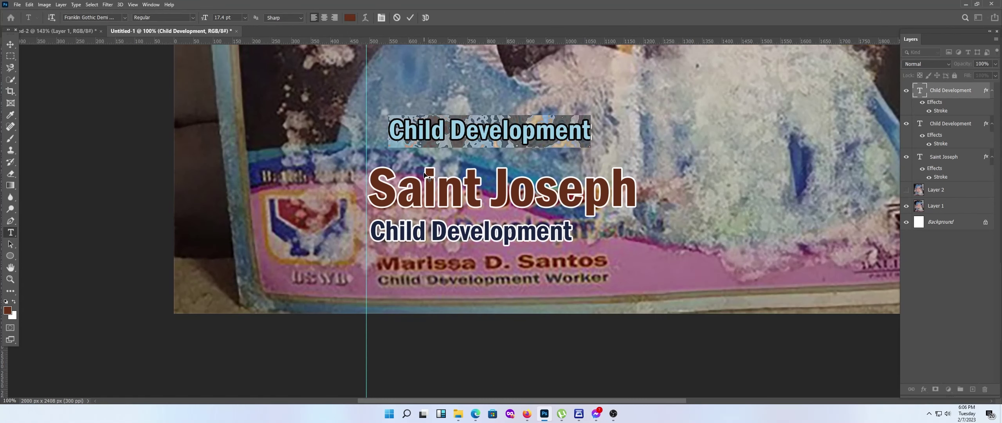
{"action": "type", "text": "Marissa D."}
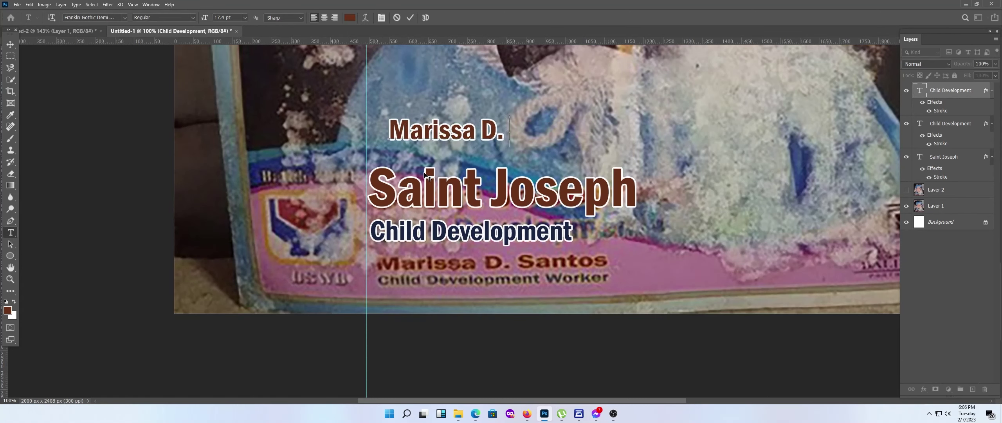
{"action": "type", "text": " Santos"}
{"action": "left_click", "coordinate": [409, 17]}
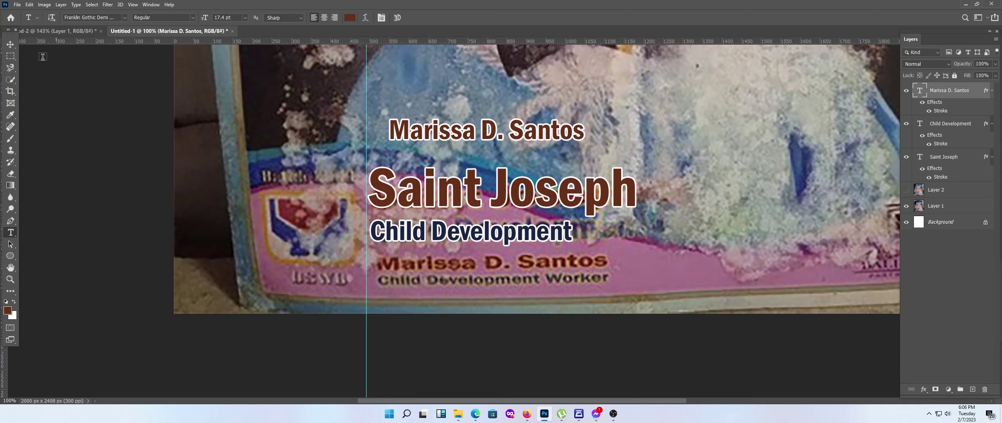
Move the name line below Child Development, restore an accidental deletion, and duplicate it above Saint Joseph.
{"action": "key", "text": "v"}
{"action": "left_click_drag", "start_coordinate": [564, 135], "coordinate": [547, 264]}
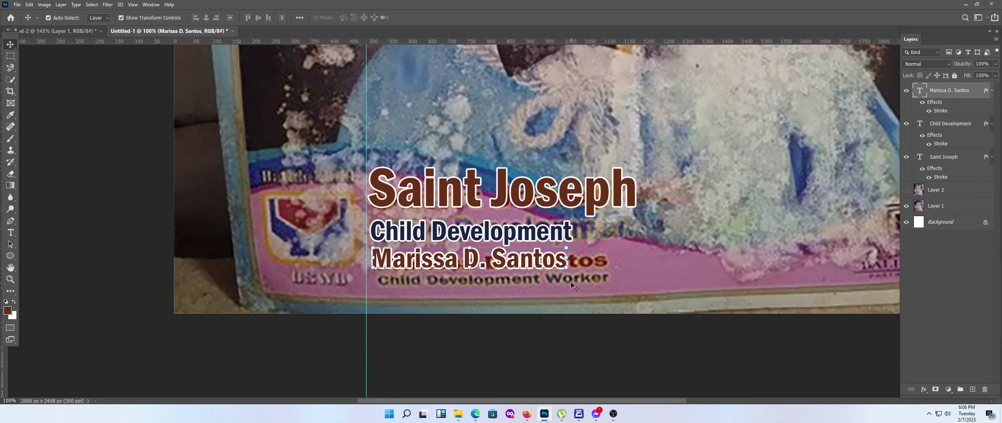
{"action": "right_click", "coordinate": [986, 97]}
{"action": "right_click", "coordinate": [979, 90]}
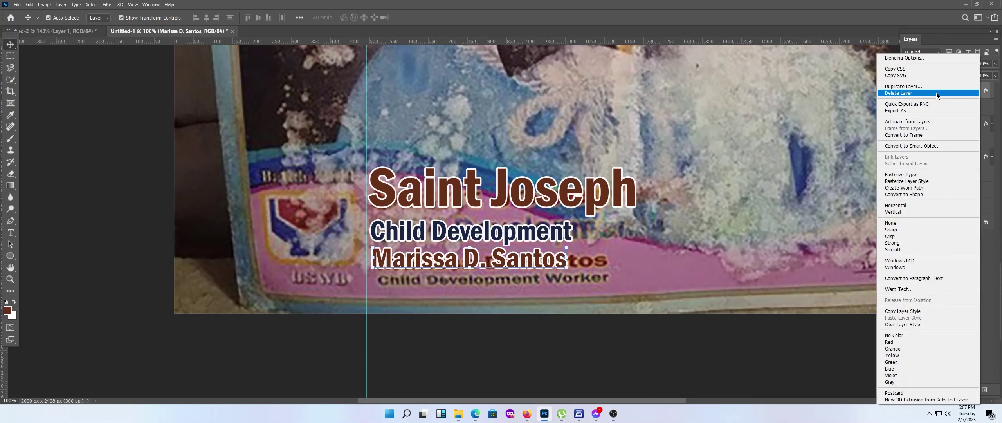
{"action": "left_click", "coordinate": [936, 92]}
{"action": "left_click", "coordinate": [465, 157]}
{"action": "left_click_drag", "start_coordinate": [502, 232], "coordinate": [563, 202]}
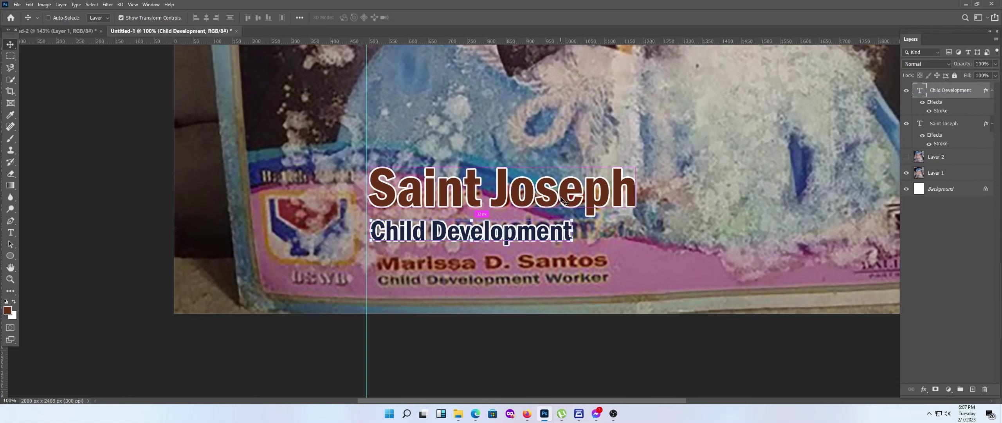
{"action": "key", "text": "ctrl+z"}
{"action": "key", "text": "ctrl+z"}
{"action": "key", "text": "ctrl+shift+z"}
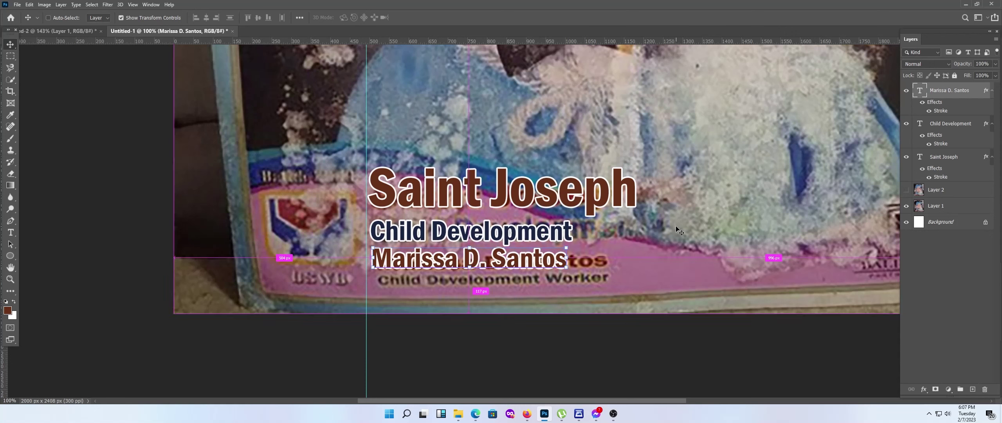
{"action": "mouse_move", "coordinate": [522, 267]}
{"action": "left_mouse_down"}
{"action": "mouse_move", "coordinate": [574, 145]}
{"action": "mouse_move", "coordinate": [423, 137]}
{"action": "left_mouse_up"}
Retype the duplicated line as 'Child Development Worker' in dark maroon.
{"action": "key", "text": "t"}
{"action": "type", "text": "Ch"}
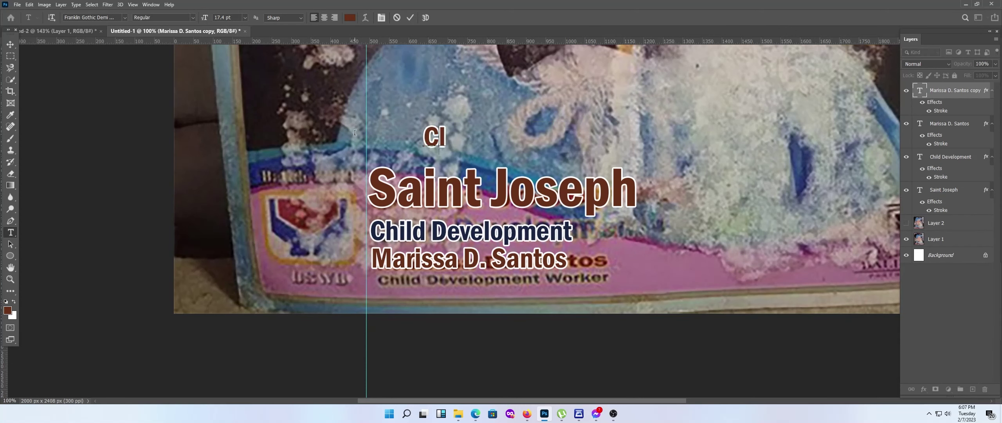
{"action": "type", "text": "ild Developmen"}
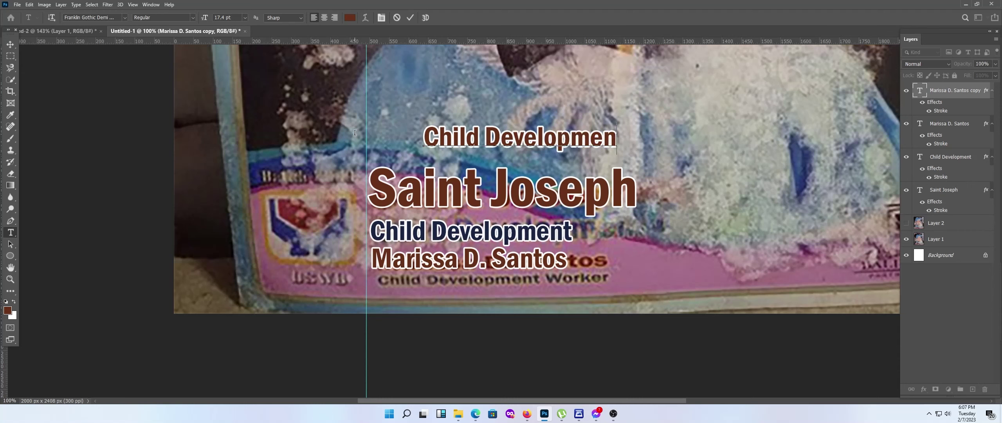
{"action": "type", "text": "t Worker"}
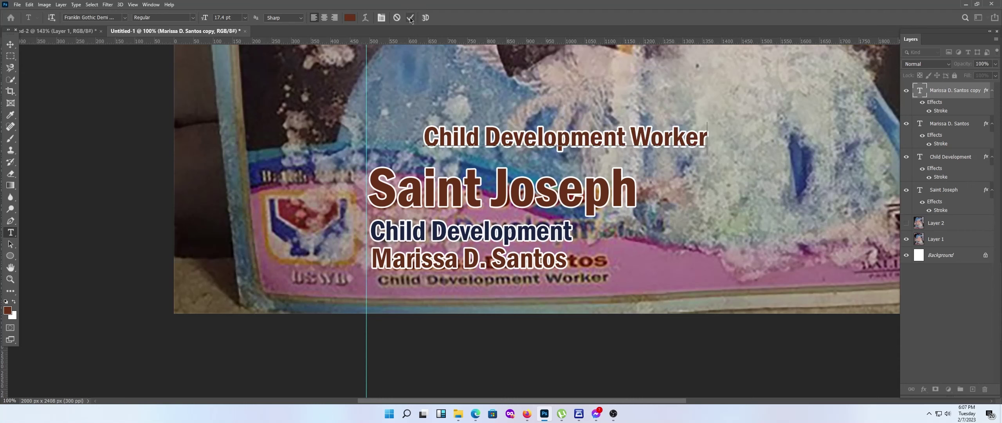
{"action": "left_click", "coordinate": [410, 17]}
{"action": "left_click", "coordinate": [349, 18]}
{"action": "left_click", "coordinate": [444, 277]}
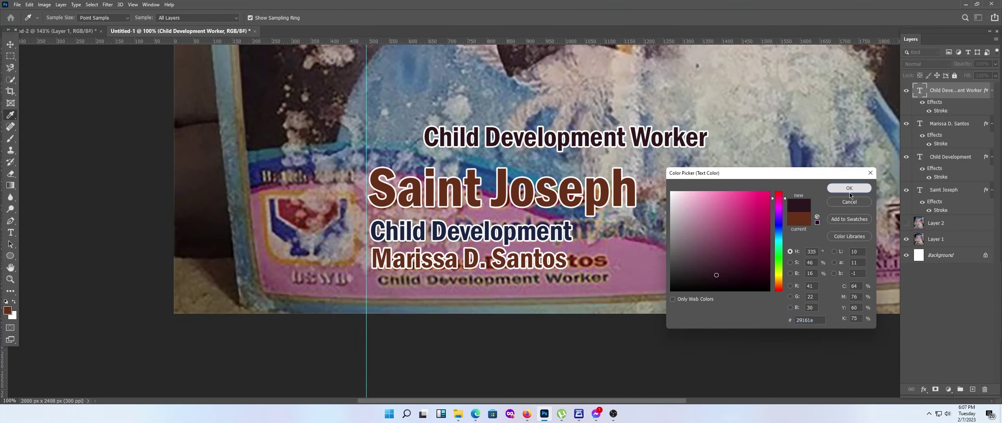
{"action": "key", "text": "Return"}
Shrink the title to about 66% and place it below the name line.
{"action": "left_click", "coordinate": [11, 46]}
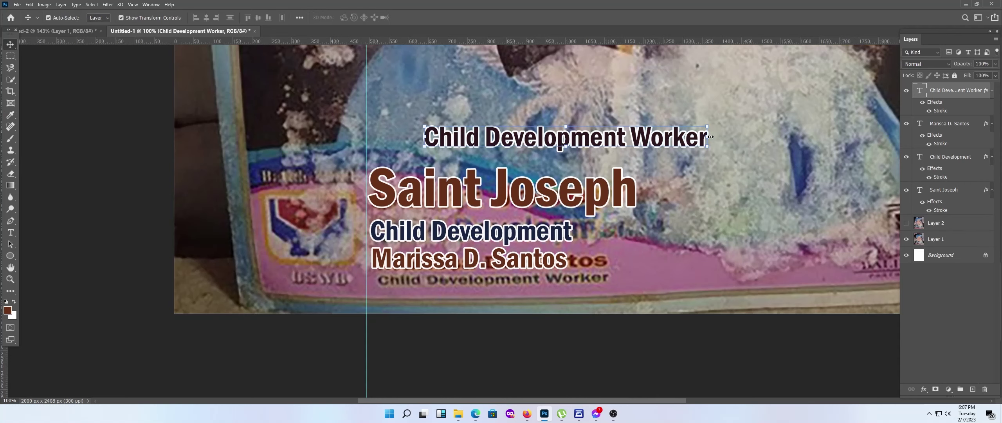
{"action": "left_click_drag", "start_coordinate": [710, 137], "coordinate": [613, 136]}
{"action": "left_click_drag", "start_coordinate": [548, 137], "coordinate": [494, 283]}
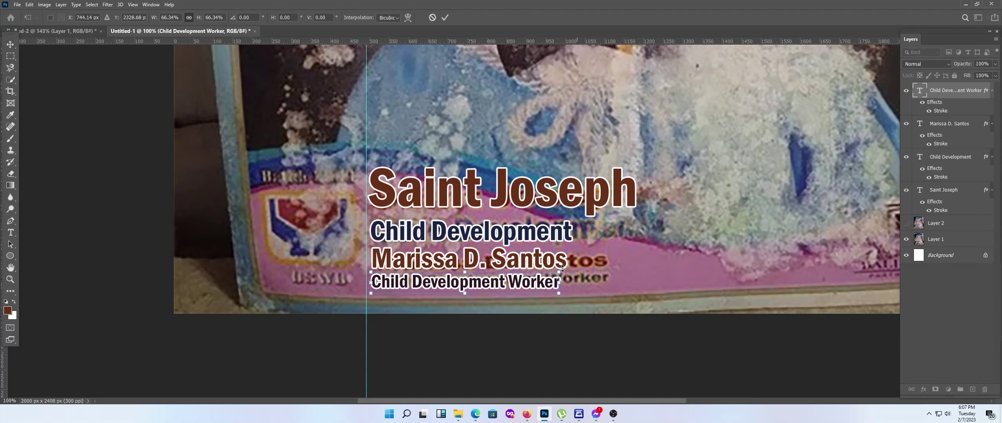
{"action": "scroll", "coordinate": [562, 268], "scroll_direction": "down", "scroll_amount": 5}
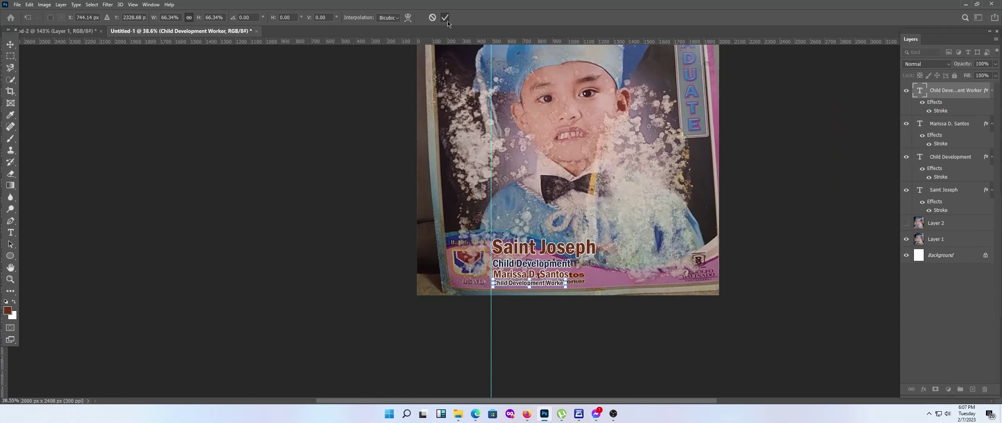
{"action": "left_click", "coordinate": [446, 19]}
Add a new empty Layer 3 above Layer 2.
{"action": "left_click", "coordinate": [906, 238]}
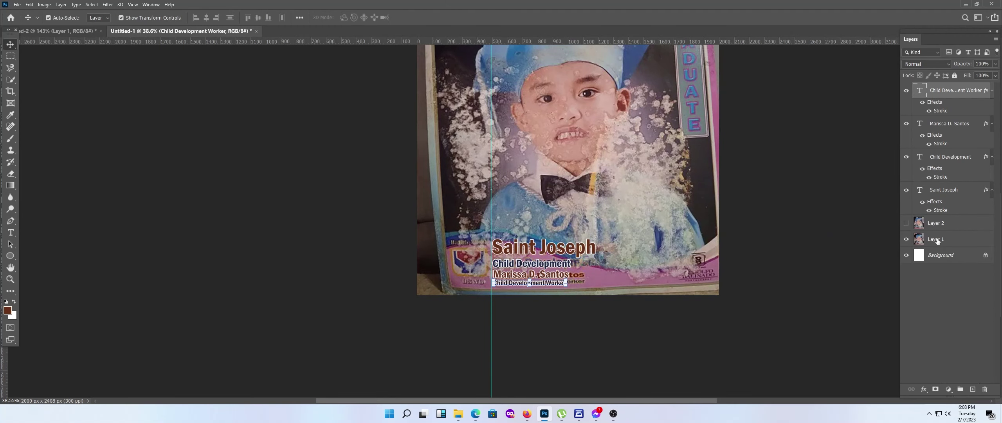
{"action": "left_click", "coordinate": [959, 229]}
{"action": "key", "text": "ctrl+shift+alt+n"}
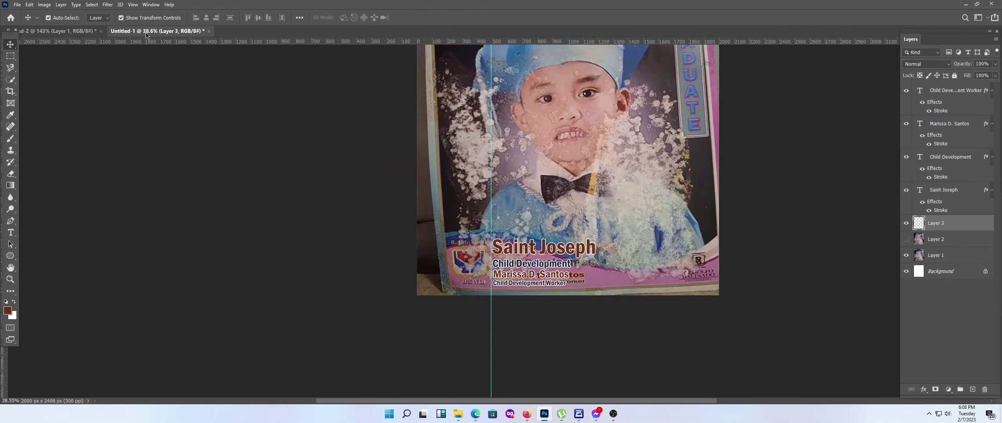
Place the pngwing.com(17) blue wave image as an embedded layer.
{"action": "left_click", "coordinate": [17, 5]}
{"action": "left_click", "coordinate": [39, 155]}
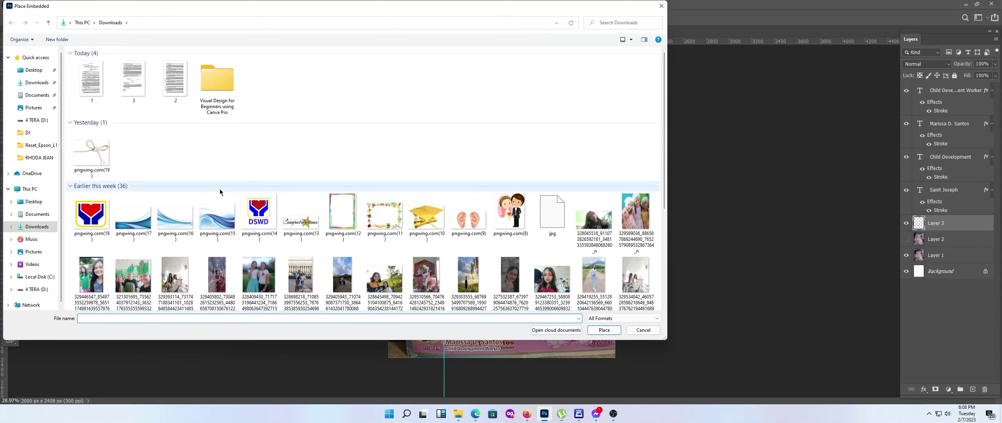
{"action": "left_click", "coordinate": [133, 217]}
{"action": "left_click", "coordinate": [604, 330]}
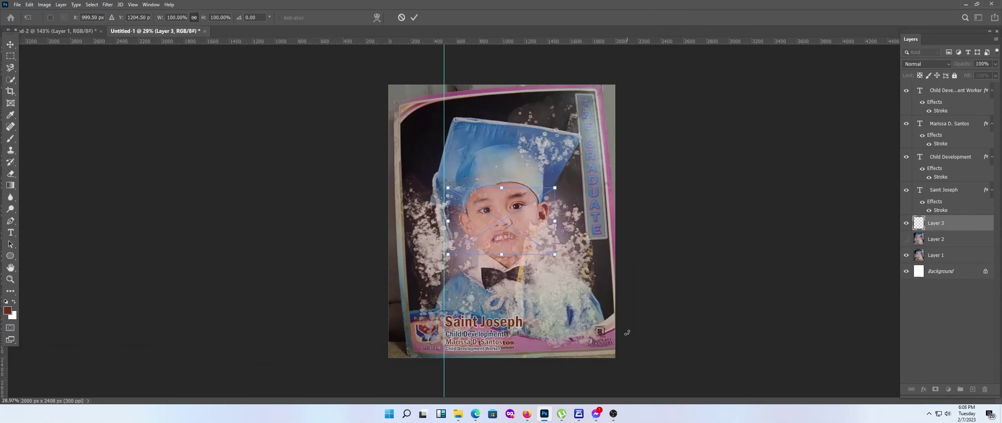
Flip and stretch the blue wave across the photo's bottom, raising its top edge.
{"action": "left_click_drag", "start_coordinate": [558, 224], "coordinate": [616, 245]}
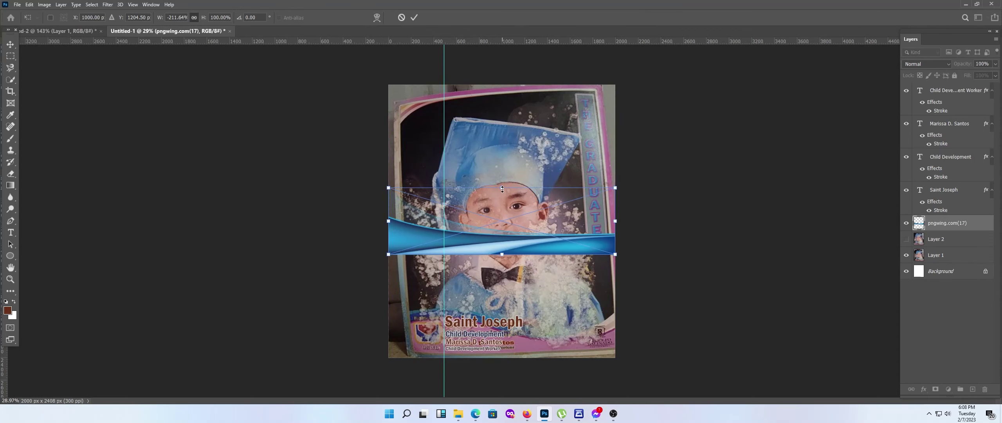
{"action": "left_click_drag", "start_coordinate": [502, 189], "coordinate": [511, 335]}
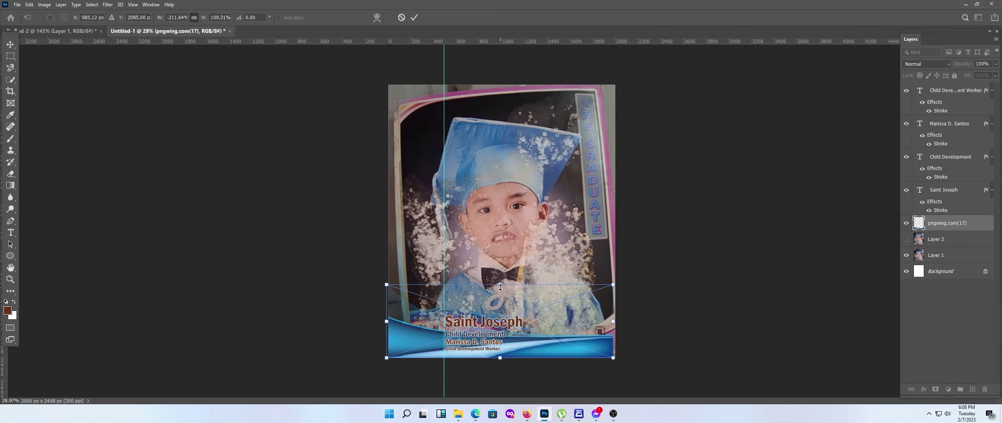
{"action": "left_click_drag", "start_coordinate": [500, 287], "coordinate": [500, 250]}
{"action": "left_click", "coordinate": [414, 18]}
Link the four text layers and shift the text block slightly left.
{"action": "scroll", "coordinate": [507, 196], "scroll_direction": "up", "scroll_amount": 3}
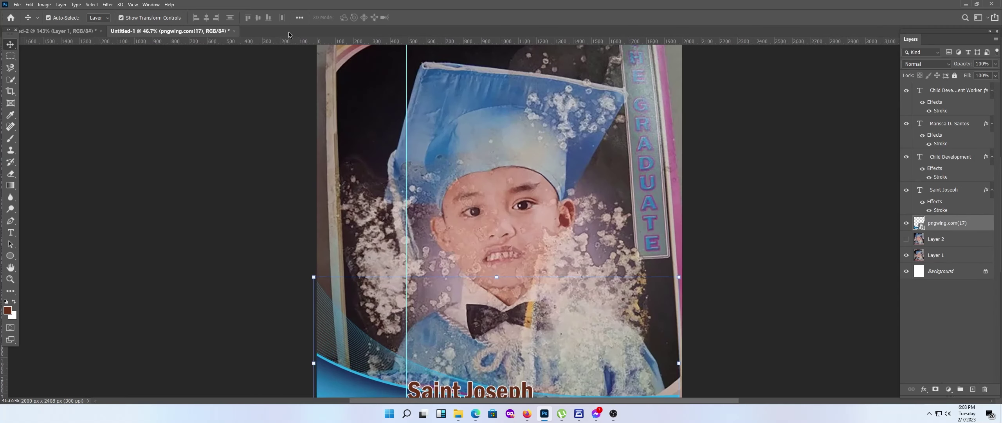
{"action": "scroll", "coordinate": [502, 212], "scroll_direction": "down", "scroll_amount": 5}
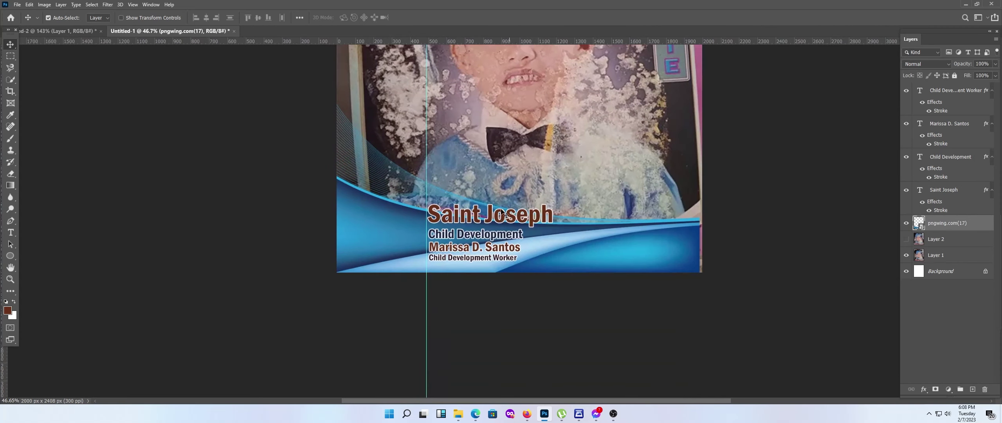
{"action": "left_click", "coordinate": [956, 192]}
{"action": "left_click", "coordinate": [954, 91], "text": "shift"}
{"action": "right_click", "coordinate": [955, 94]}
{"action": "left_click", "coordinate": [910, 156]}
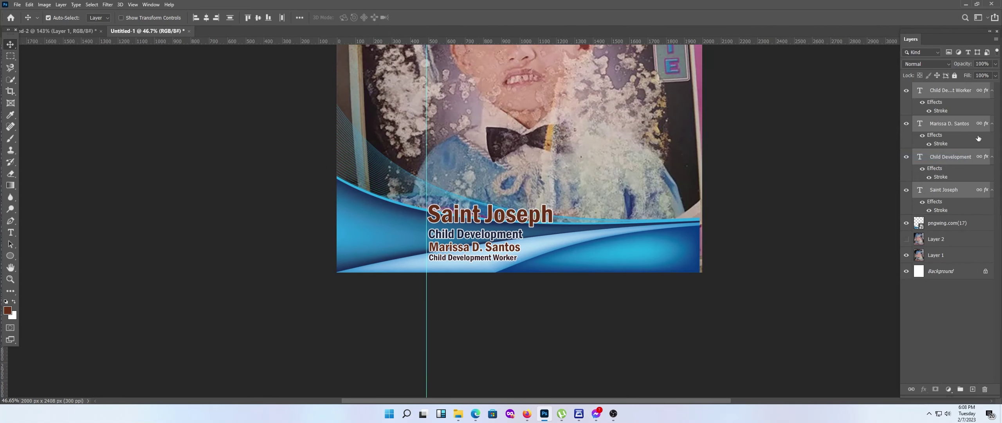
{"action": "left_click_drag", "start_coordinate": [511, 239], "coordinate": [486, 243]}
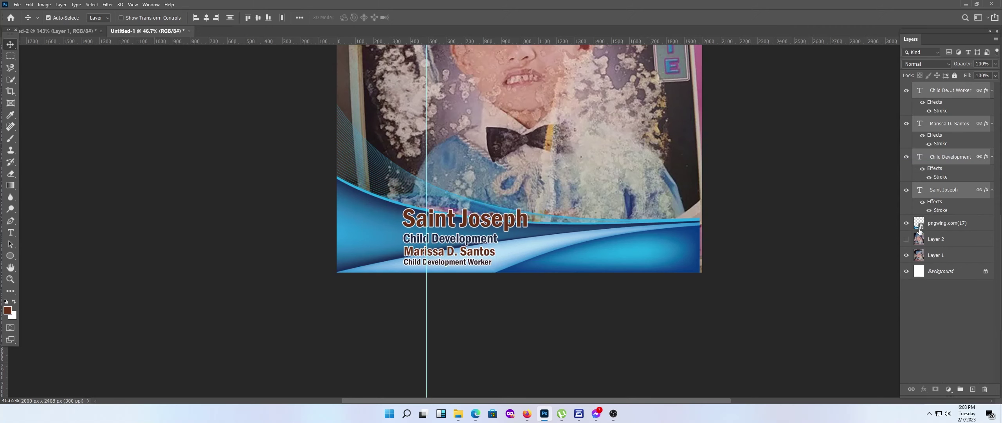
Duplicate Layer 1, move the copy to the top of the stack and hide it.
{"action": "left_click", "coordinate": [940, 255]}
{"action": "key", "text": "ctrl+j"}
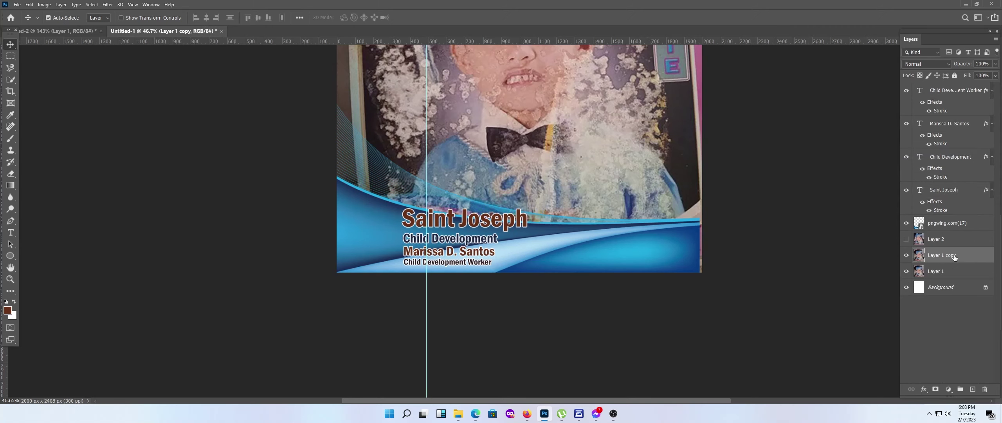
{"action": "left_click_drag", "start_coordinate": [954, 257], "coordinate": [966, 91]}
{"action": "scroll", "coordinate": [420, 240], "scroll_direction": "up", "scroll_amount": 5}
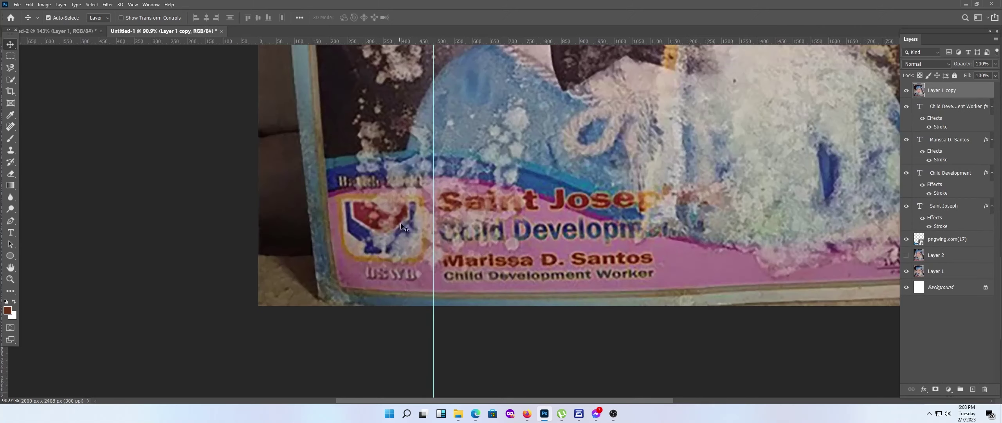
{"action": "left_click", "coordinate": [906, 91]}
{"action": "left_click", "coordinate": [17, 4]}
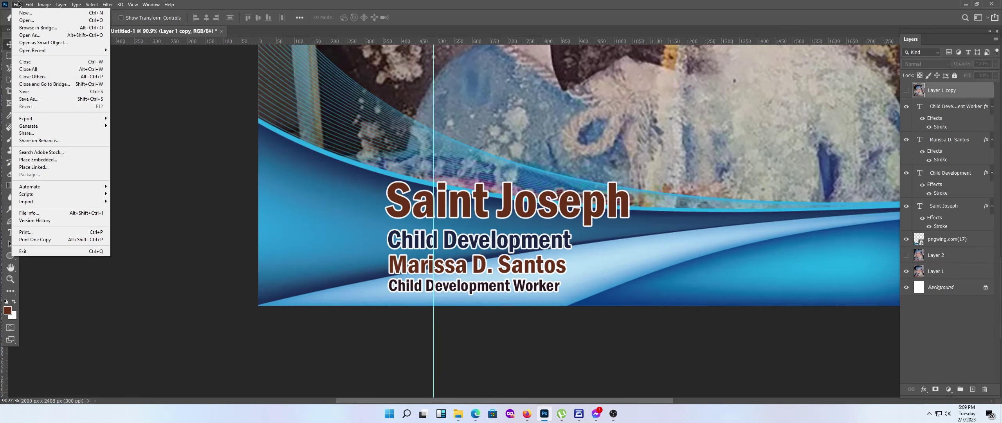
Place the DSWD logo (pngwing.com(14)), scaled down and positioned left of the Saint Joseph text.
{"action": "left_click", "coordinate": [40, 158]}
{"action": "left_click", "coordinate": [259, 211]}
{"action": "left_click", "coordinate": [604, 329]}
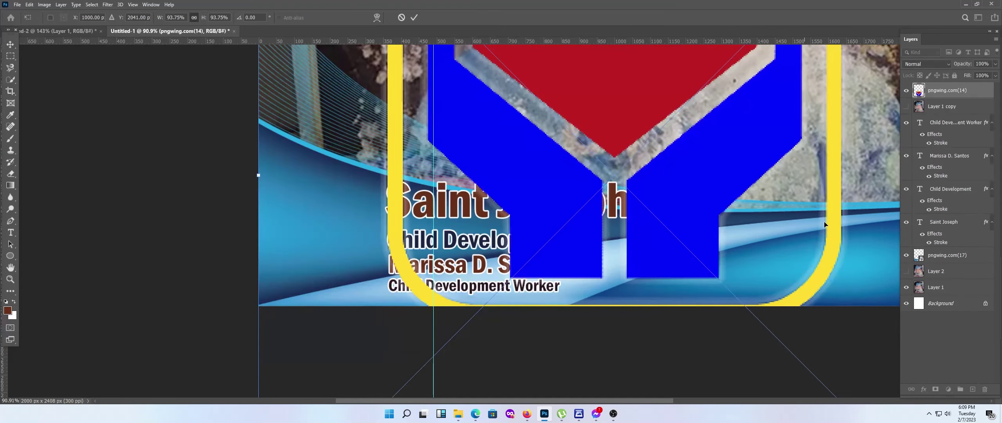
{"action": "left_click_drag", "start_coordinate": [256, 177], "coordinate": [736, 177]}
{"action": "left_click_drag", "start_coordinate": [787, 231], "coordinate": [274, 221]}
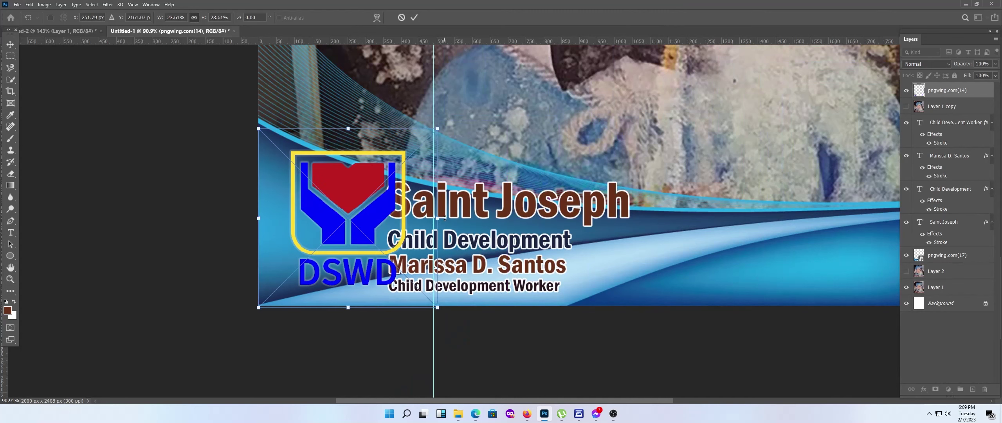
{"action": "left_click_drag", "start_coordinate": [430, 218], "coordinate": [397, 226]}
{"action": "left_click_drag", "start_coordinate": [333, 227], "coordinate": [333, 246]}
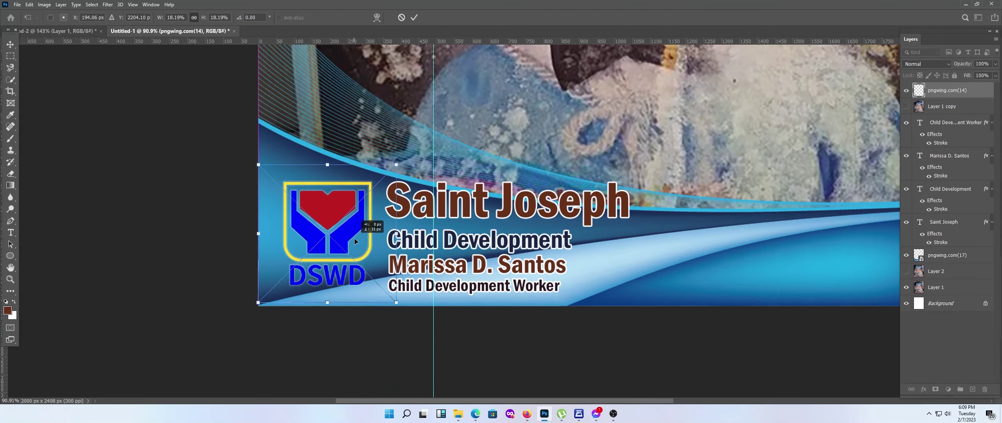
{"action": "left_click", "coordinate": [414, 18]}
Give the logo a white 2 px outside stroke and zoom out to the whole photo.
{"action": "double_click", "coordinate": [974, 90]}
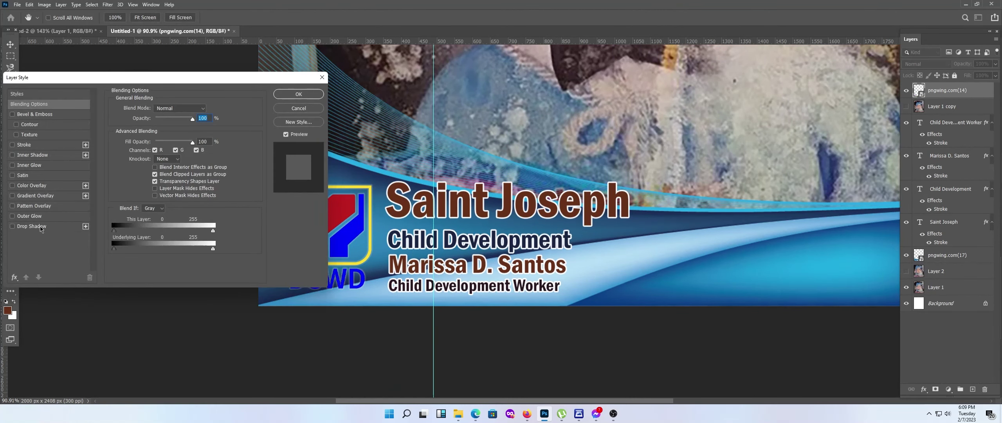
{"action": "left_click", "coordinate": [23, 145]}
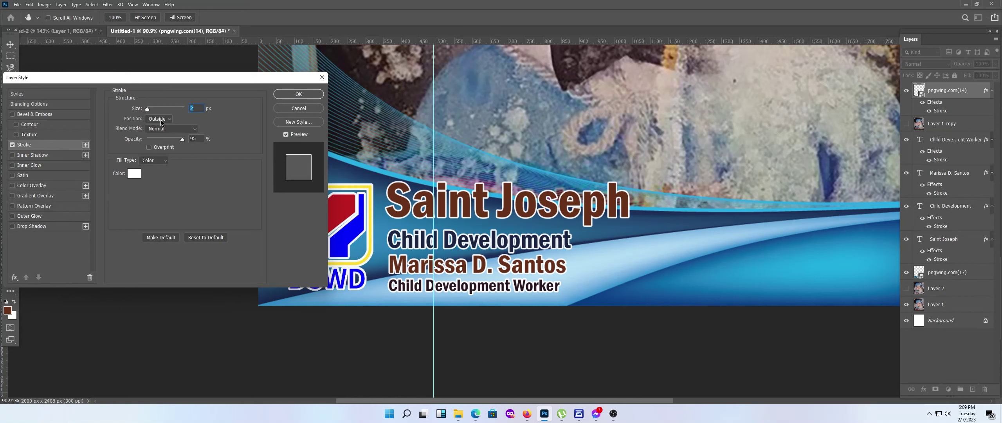
{"action": "left_click", "coordinate": [299, 94]}
{"action": "scroll", "coordinate": [460, 297], "scroll_direction": "down", "scroll_amount": 5}
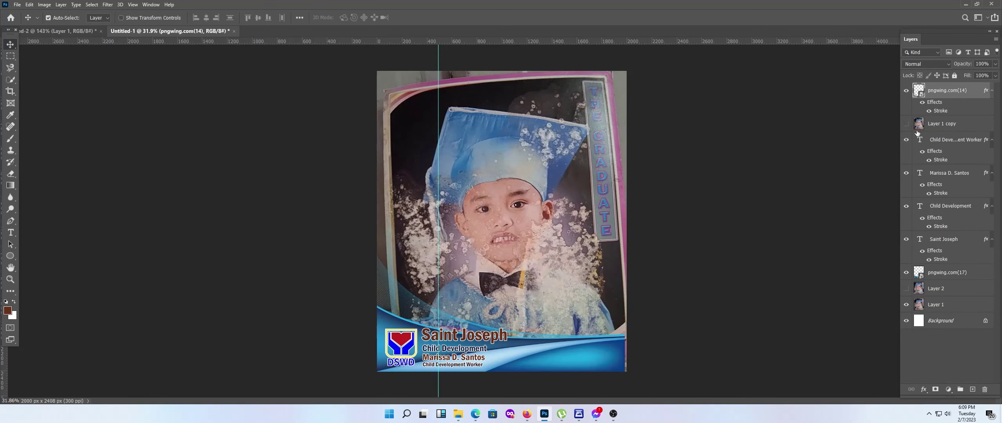
With Layer 1 hidden, check the wave banner's fit and visibility, then show Layer 1 again.
{"action": "left_click", "coordinate": [906, 304]}
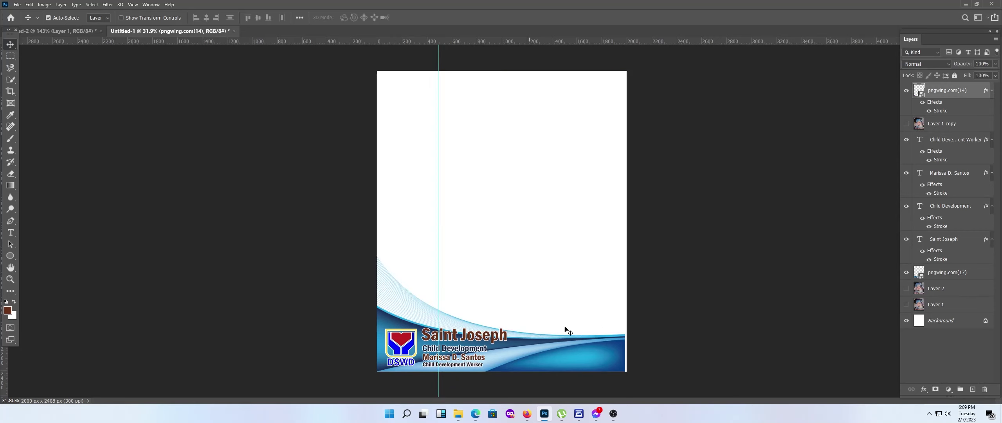
{"action": "left_click", "coordinate": [612, 353]}
{"action": "key", "text": "ctrl+t"}
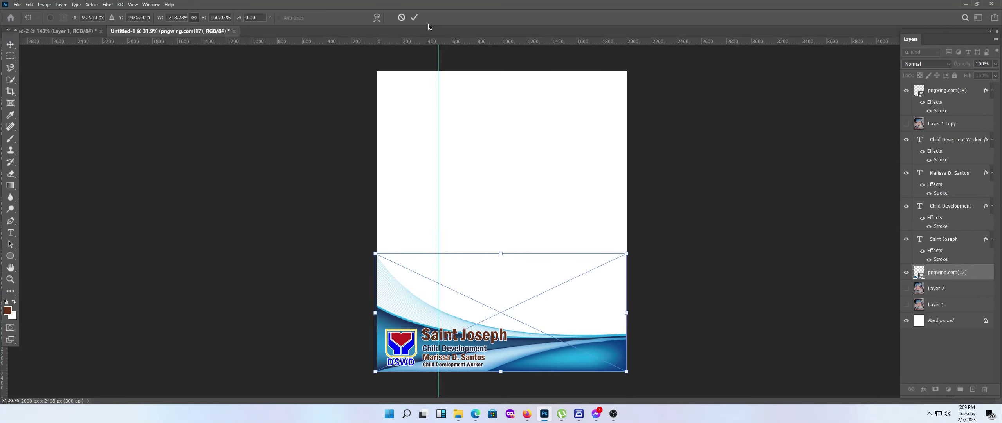
{"action": "key", "text": "Return"}
{"action": "left_click", "coordinate": [906, 272]}
{"action": "left_click", "coordinate": [906, 272]}
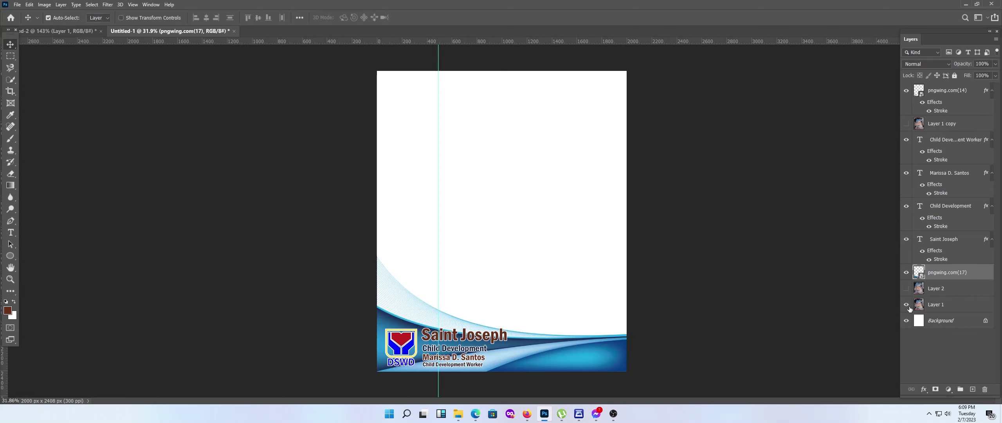
{"action": "left_click", "coordinate": [906, 305]}
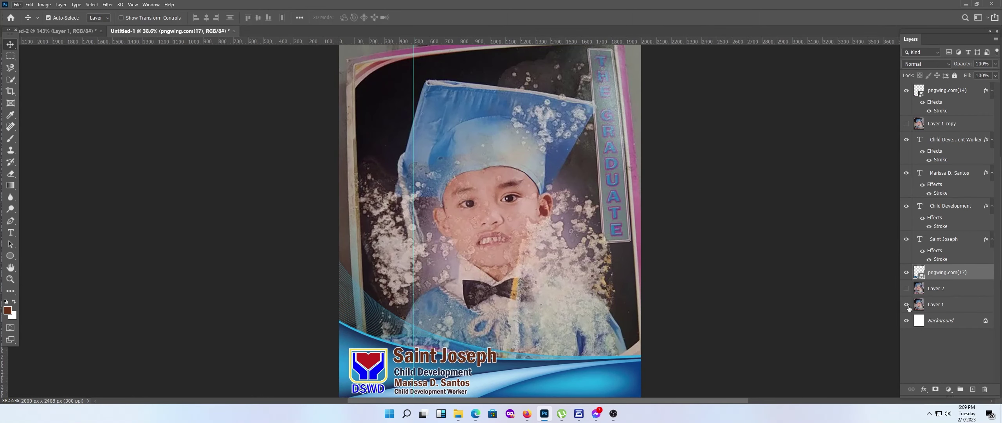
Zoom in to 100% on the child's face.
{"action": "scroll", "coordinate": [581, 240], "scroll_direction": "up", "scroll_amount": 2}
{"action": "scroll", "coordinate": [580, 240], "scroll_direction": "up", "scroll_amount": 2}
{"action": "scroll", "coordinate": [581, 239], "scroll_direction": "up", "scroll_amount": 2}
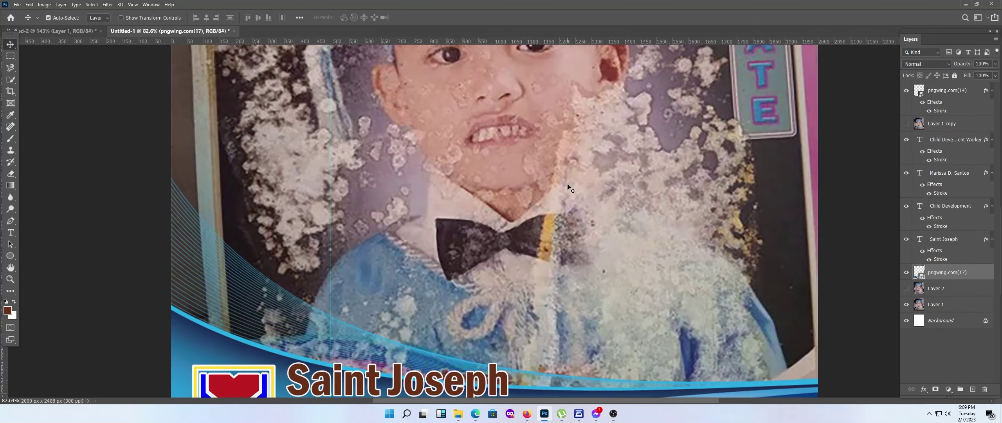
{"action": "key", "text": "ctrl+plus"}
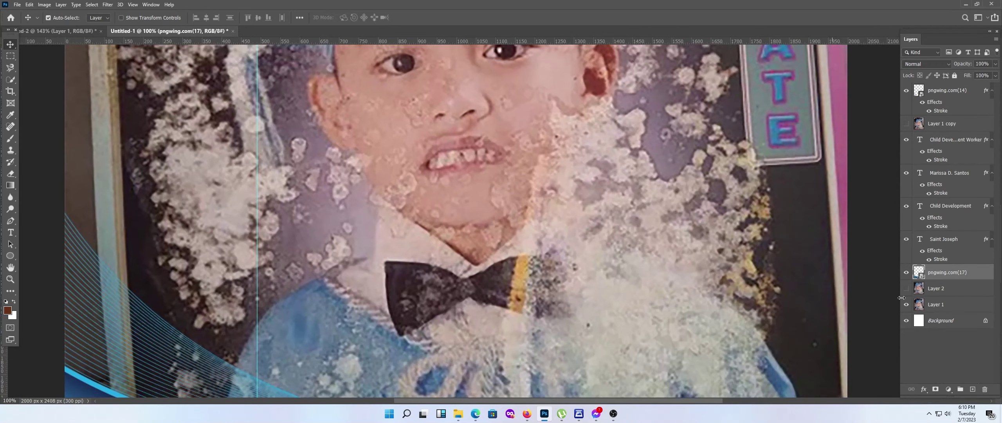
Show Layer 2 and trace the stained cheek with the Pen tool into a selection.
{"action": "left_click", "coordinate": [907, 291]}
{"action": "left_click_drag", "start_coordinate": [559, 214], "coordinate": [601, 283]}
{"action": "key", "text": "p"}
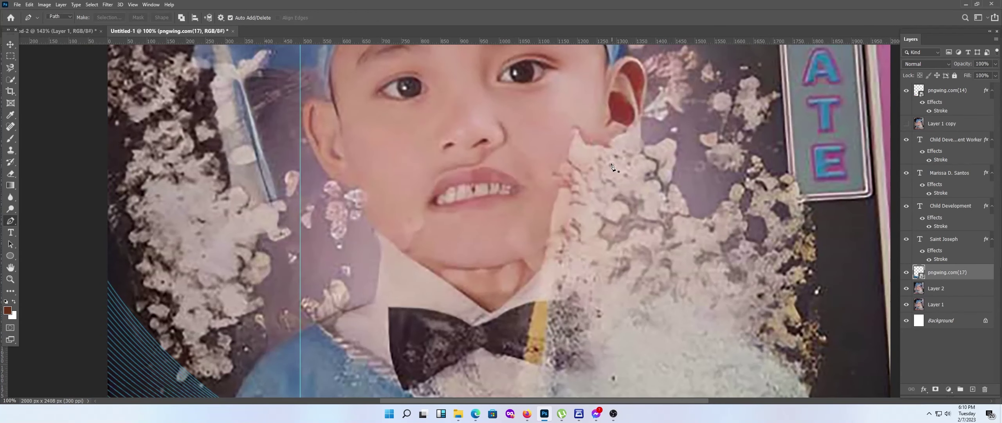
{"action": "left_click_drag", "start_coordinate": [606, 153], "coordinate": [612, 87]}
{"action": "right_click", "coordinate": [547, 204]}
{"action": "left_click", "coordinate": [564, 224]}
{"action": "key", "text": "Return"}
On a new layer, paint light skin pink over the cheek with a size-100 brush at 31% opacity.
{"action": "left_click", "coordinate": [973, 388]}
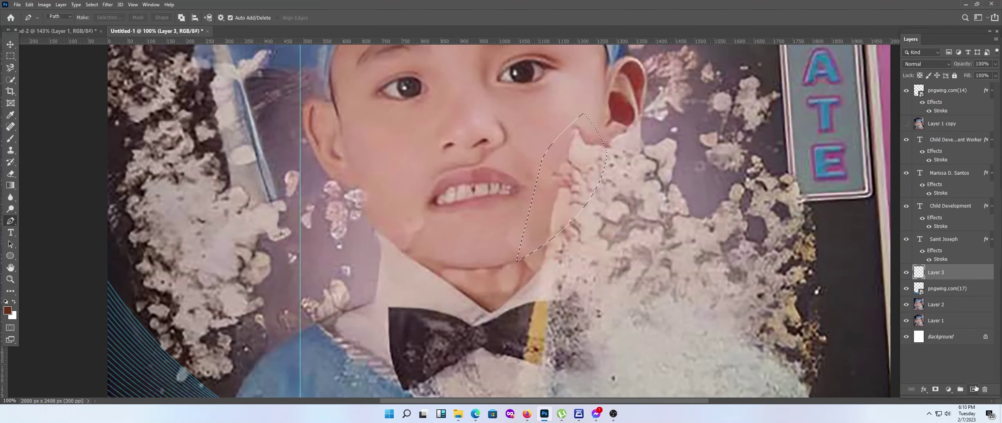
{"action": "left_click", "coordinate": [906, 320]}
{"action": "scroll", "coordinate": [576, 241], "scroll_direction": "down", "scroll_amount": 4}
{"action": "scroll", "coordinate": [576, 240], "scroll_direction": "up", "scroll_amount": 2}
{"action": "scroll", "coordinate": [577, 241], "scroll_direction": "up", "scroll_amount": 2}
{"action": "key", "text": "b"}
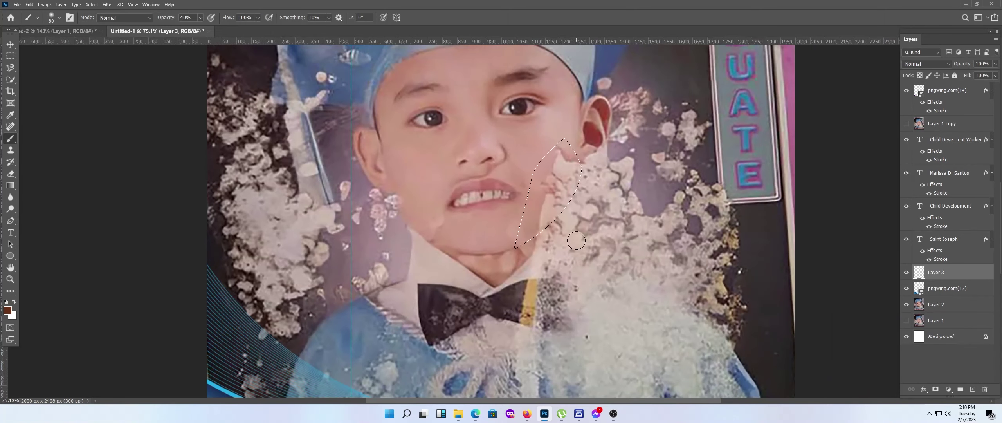
{"action": "key", "text": "bracketright"}
{"action": "key", "text": "bracketright"}
{"action": "left_click", "coordinate": [525, 227], "text": "alt"}
{"action": "left_click", "coordinate": [200, 17]}
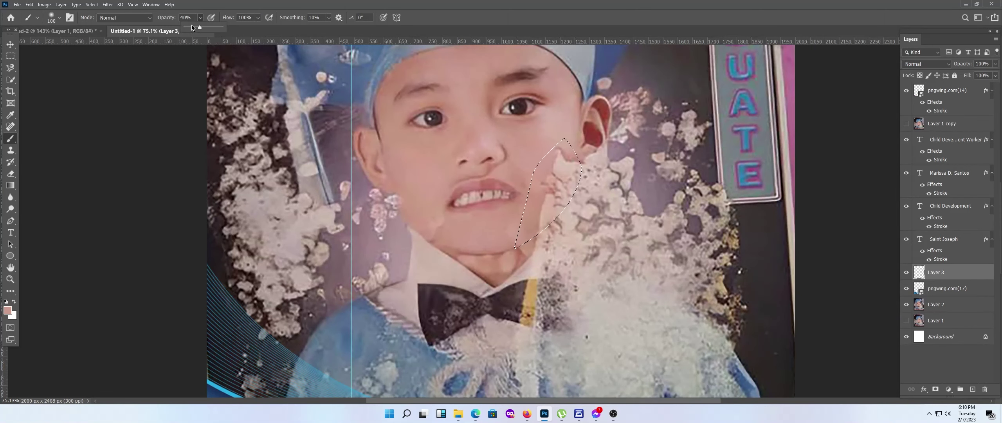
{"action": "left_click_drag", "start_coordinate": [191, 27], "coordinate": [195, 27]}
{"action": "left_click_drag", "start_coordinate": [521, 238], "coordinate": [563, 145]}
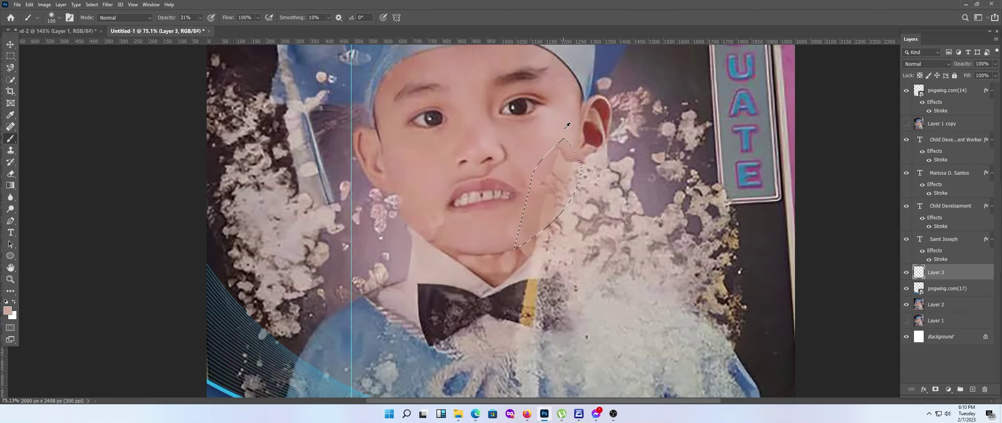
Raise the opacity and paint a deeper ear-sampled pink over the cheek.
{"action": "left_click", "coordinate": [202, 18]}
{"action": "left_click", "coordinate": [593, 134], "text": "alt"}
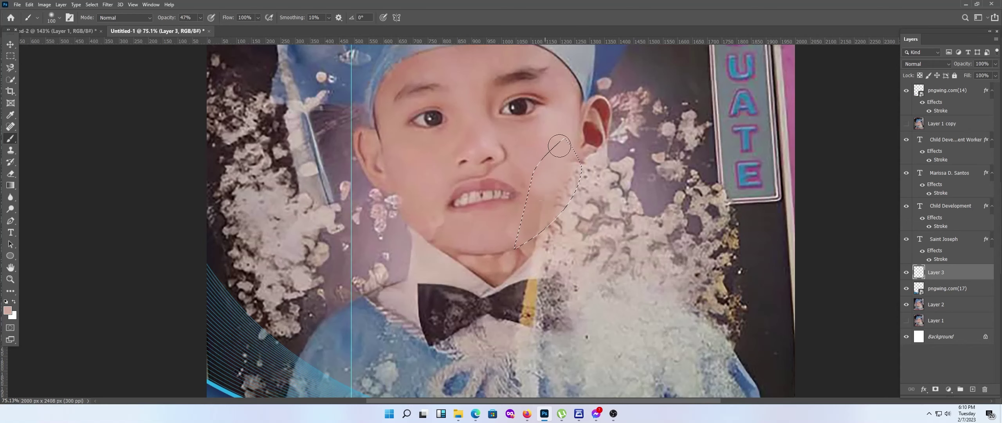
{"action": "left_click_drag", "start_coordinate": [559, 145], "coordinate": [573, 183]}
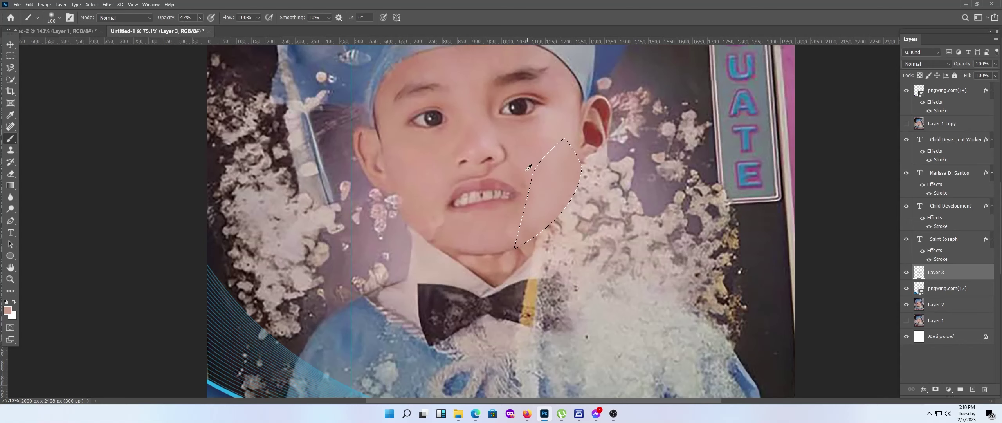
{"action": "scroll", "coordinate": [488, 104], "scroll_direction": "up", "scroll_amount": 4, "text": "alt"}
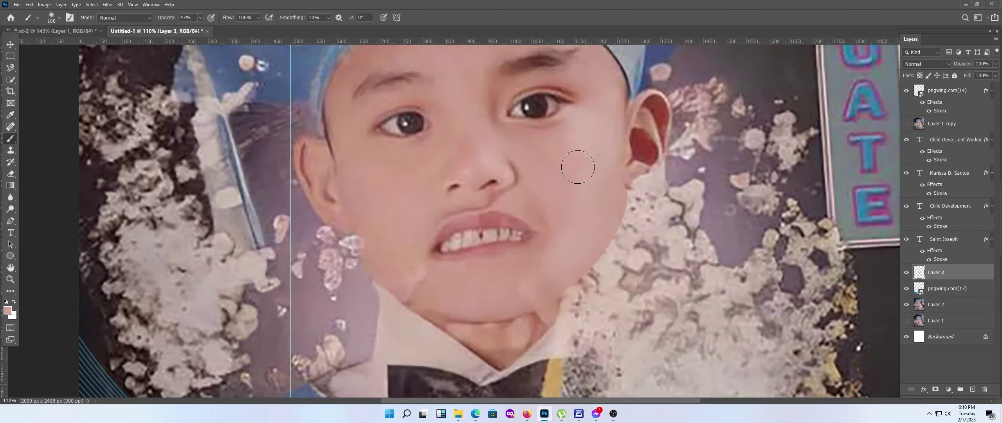
{"action": "left_click", "coordinate": [512, 272], "text": "alt"}
{"action": "scroll", "coordinate": [663, 161], "scroll_direction": "up", "scroll_amount": 2, "text": "alt"}
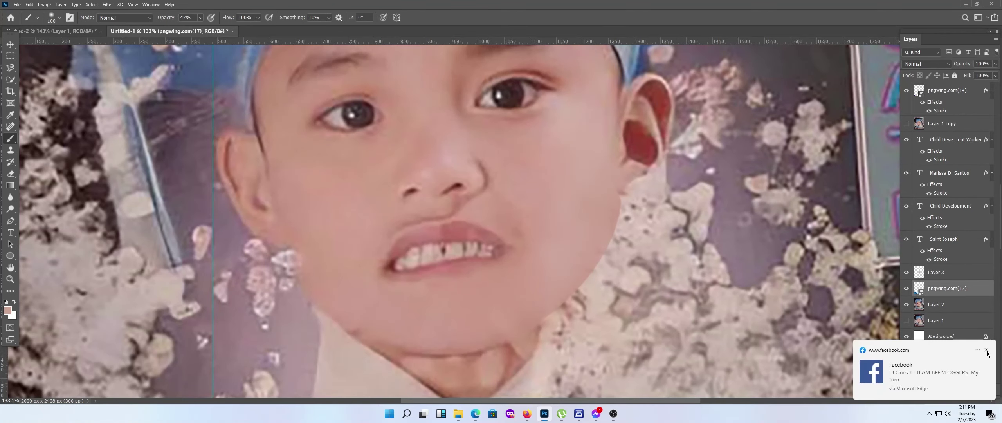
{"action": "left_click", "coordinate": [972, 389], "text": "ctrl"}
Trace the damaged ear with the Pen tool and turn it into a selection.
{"action": "key", "text": "p"}
{"action": "scroll", "coordinate": [676, 158], "scroll_direction": "up", "scroll_amount": 1, "text": "alt"}
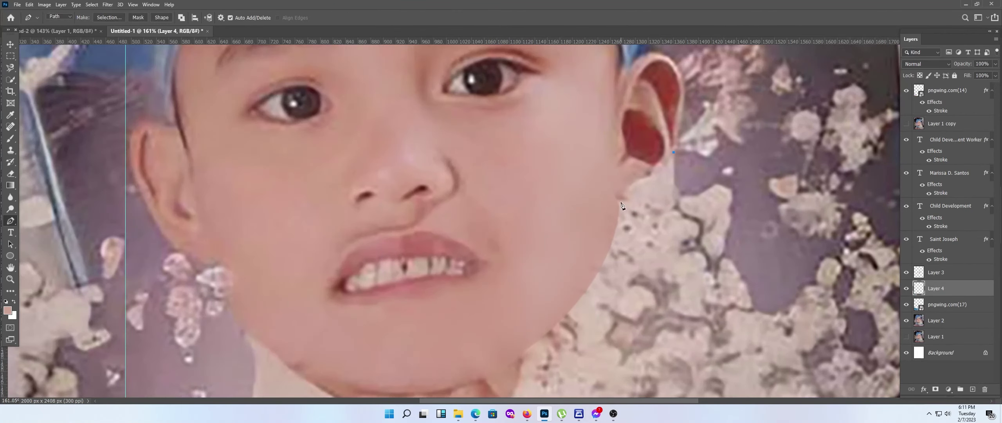
{"action": "left_click_drag", "start_coordinate": [620, 203], "coordinate": [581, 190]}
{"action": "right_click", "coordinate": [650, 157]}
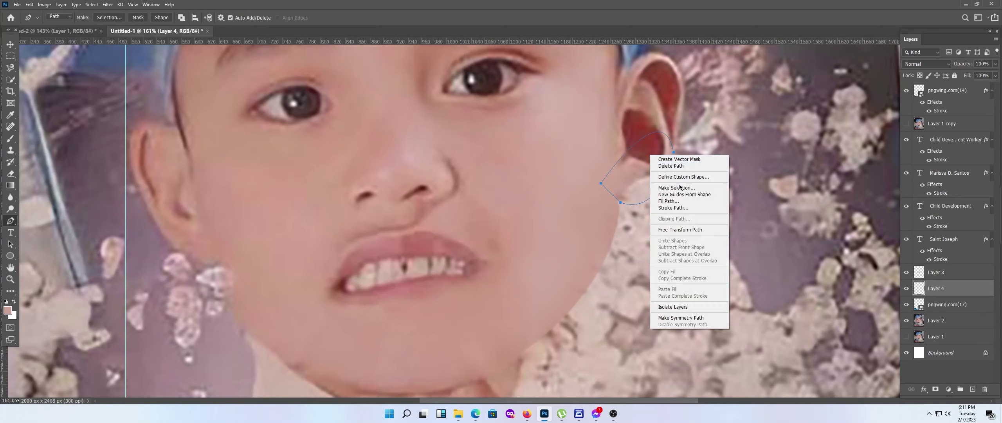
{"action": "left_click", "coordinate": [667, 188]}
{"action": "left_click", "coordinate": [711, 117]}
Paint dark red shading and skin pink inside the ear, then deselect.
{"action": "left_click", "coordinate": [10, 138]}
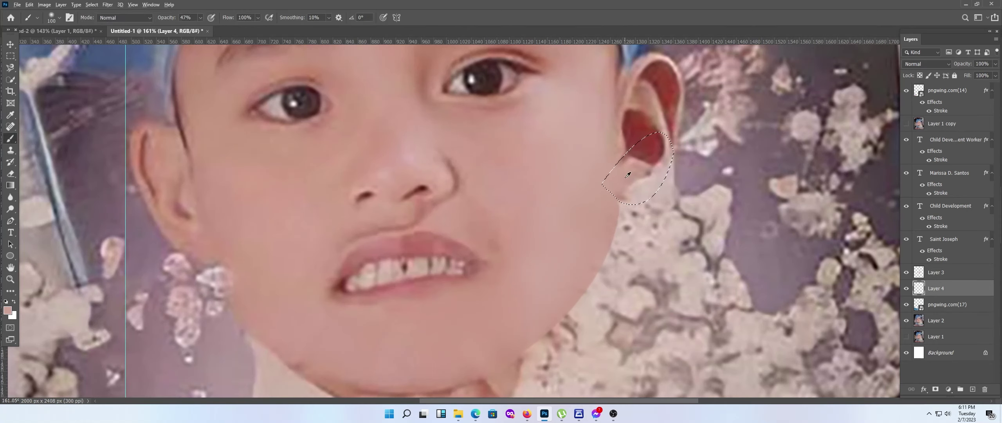
{"action": "left_click", "coordinate": [645, 149], "text": "alt"}
{"action": "left_click_drag", "start_coordinate": [626, 188], "coordinate": [681, 183]}
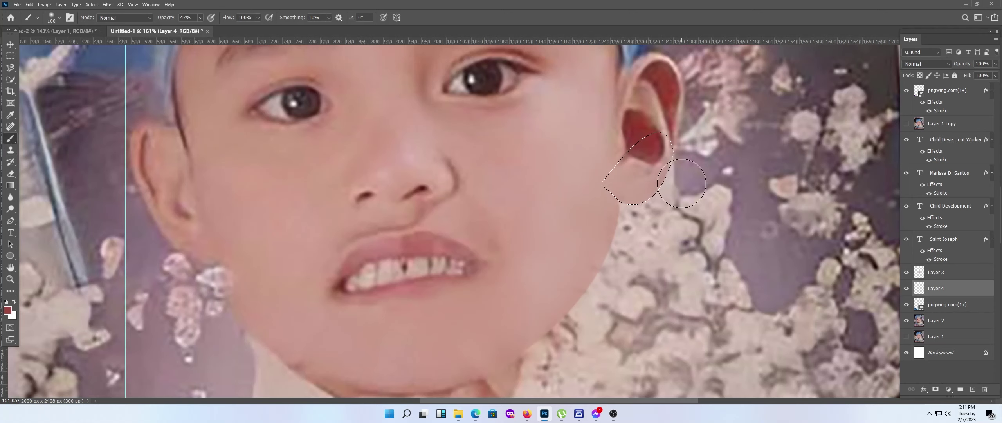
{"action": "left_click", "coordinate": [592, 179], "text": "alt"}
{"action": "left_click_drag", "start_coordinate": [621, 201], "coordinate": [650, 173]}
{"action": "key", "text": "ctrl+d"}
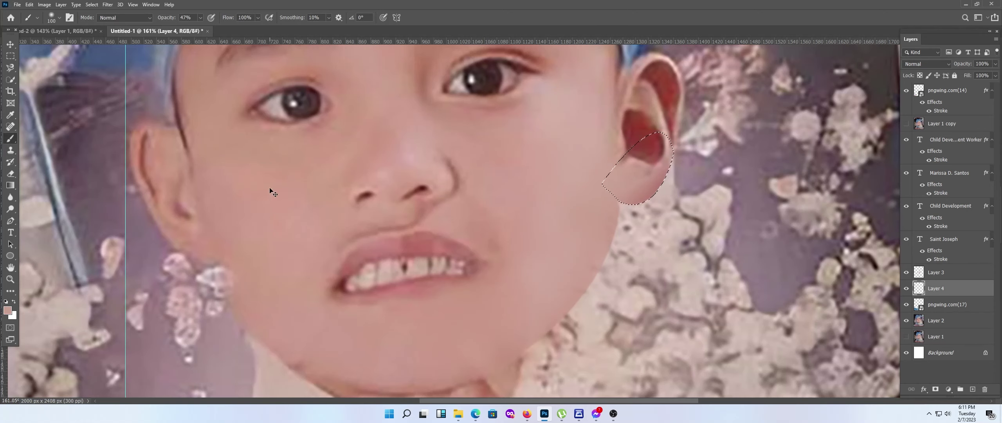
{"action": "scroll", "coordinate": [469, 233], "scroll_direction": "down", "scroll_amount": 10}
{"action": "scroll", "coordinate": [533, 216], "scroll_direction": "down", "scroll_amount": 2}
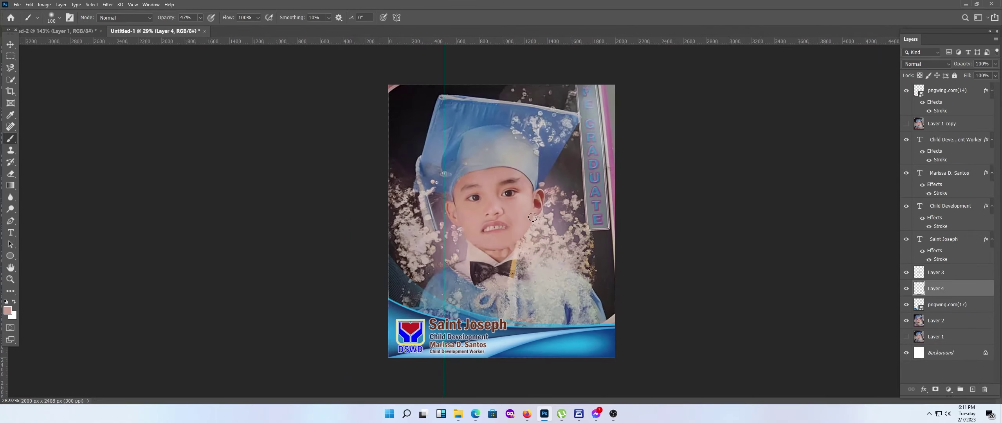
Add new Layer 5 and start a Pen path at the collar below the chin.
{"action": "scroll", "coordinate": [524, 215], "scroll_direction": "up", "scroll_amount": 4}
{"action": "left_click", "coordinate": [972, 389], "text": "ctrl"}
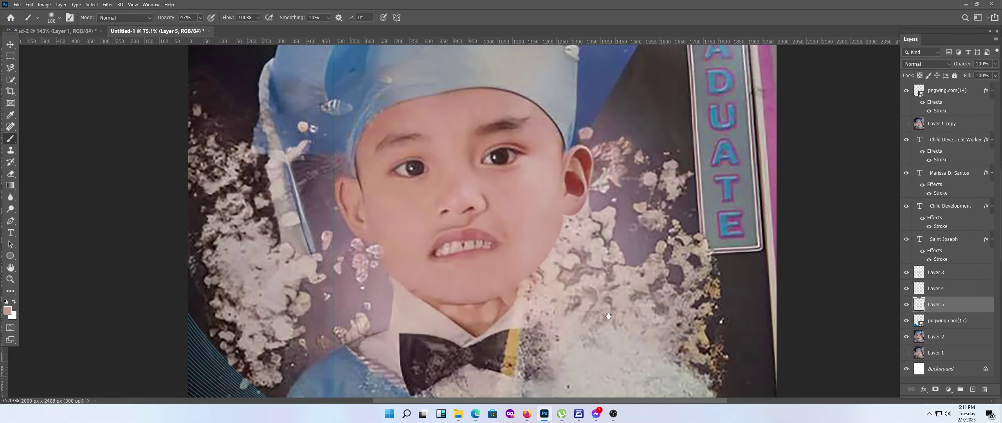
{"action": "scroll", "coordinate": [575, 248], "scroll_direction": "up", "scroll_amount": 3}
{"action": "key", "text": "p"}
{"action": "scroll", "coordinate": [534, 240], "scroll_direction": "up", "scroll_amount": 2}
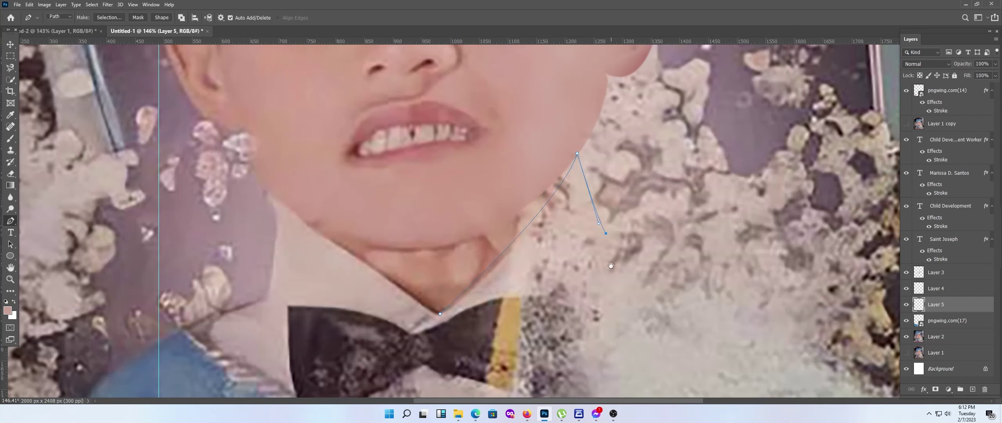
{"action": "scroll", "coordinate": [611, 265], "scroll_direction": "down", "scroll_amount": 2}
{"action": "left_click_drag", "start_coordinate": [662, 274], "coordinate": [689, 216]}
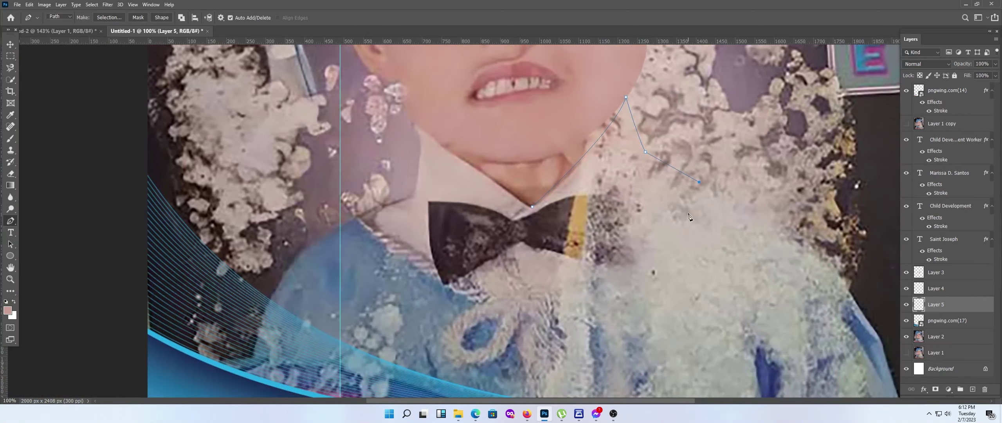
Close the path around the stain beside the bow tie as a 0.8 px feathered selection.
{"action": "left_click_drag", "start_coordinate": [716, 192], "coordinate": [709, 181]}
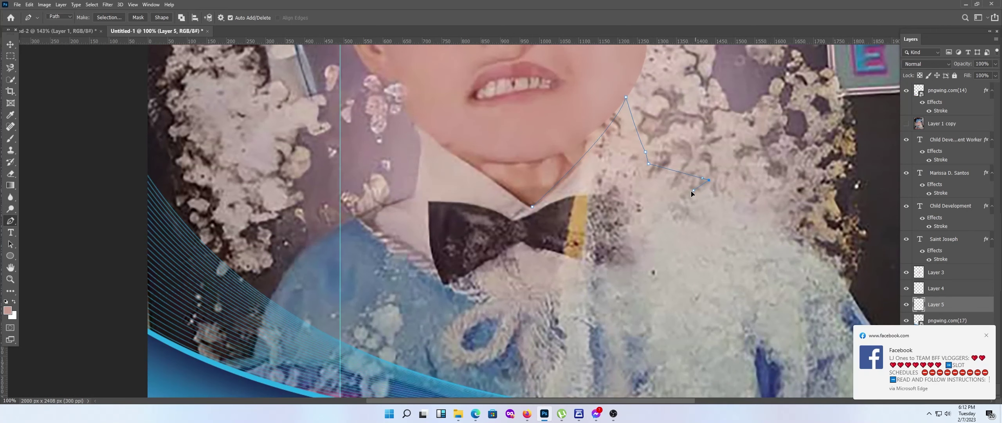
{"action": "left_click", "coordinate": [654, 229]}
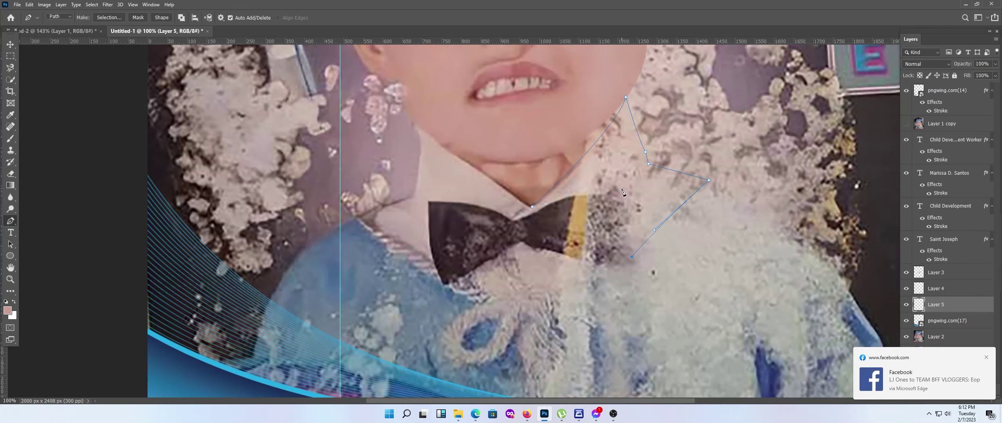
{"action": "left_click", "coordinate": [516, 221]}
{"action": "left_click", "coordinate": [501, 202]}
{"action": "left_click", "coordinate": [532, 206]}
{"action": "right_click", "coordinate": [591, 181]}
{"action": "left_click", "coordinate": [627, 215]}
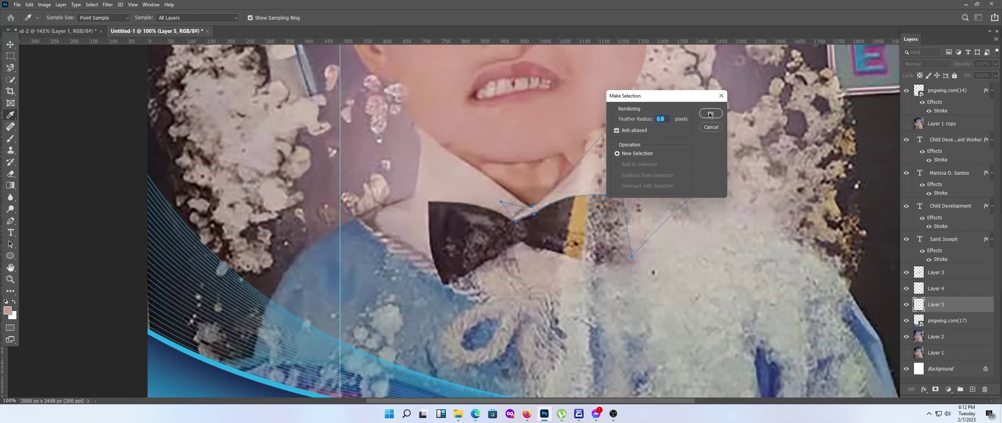
{"action": "left_click", "coordinate": [710, 113]}
Brush light beige over the stained collar with a size-175 brush at 75% opacity, then deselect.
{"action": "key", "text": "b"}
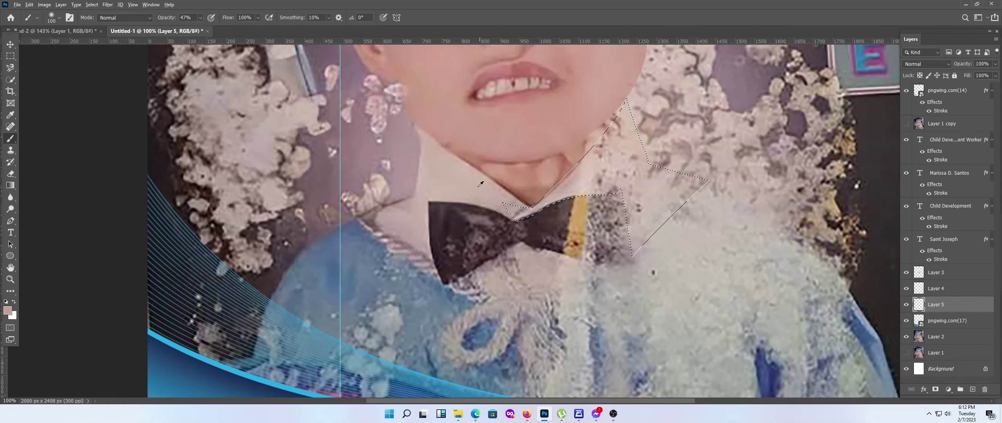
{"action": "key", "text": "bracketright"}
{"action": "key", "text": "bracketright"}
{"action": "key", "text": "bracketright"}
{"action": "left_click", "coordinate": [641, 149], "text": "alt"}
{"action": "left_click_drag", "start_coordinate": [567, 157], "coordinate": [608, 197]}
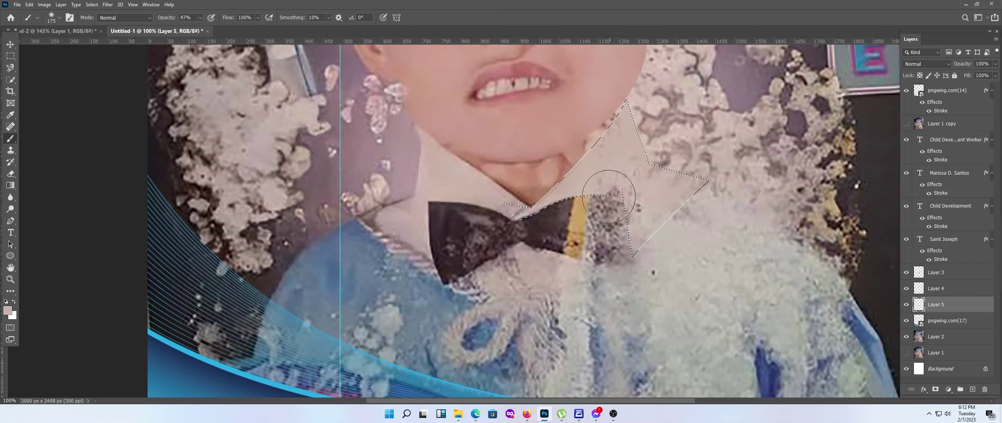
{"action": "key", "text": "7"}
{"action": "key", "text": "5"}
{"action": "left_click", "coordinate": [455, 168], "text": "alt"}
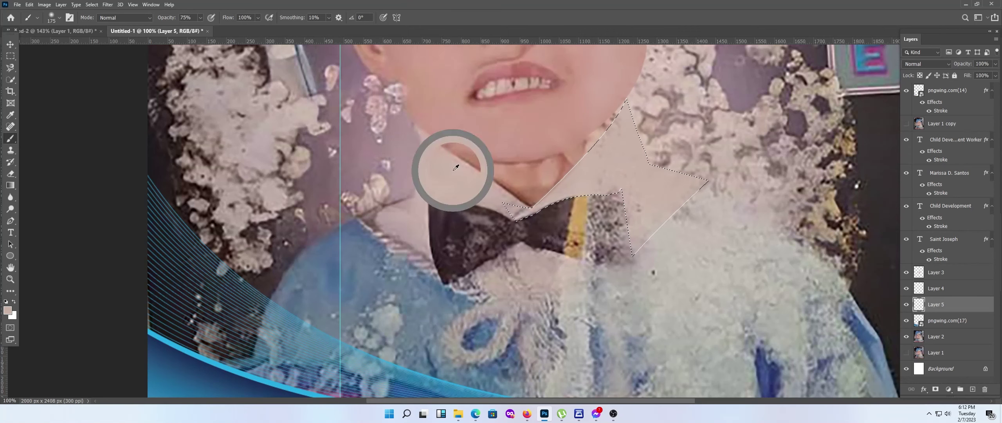
{"action": "mouse_move", "coordinate": [642, 129]}
{"action": "left_mouse_down"}
{"action": "mouse_move", "coordinate": [602, 249]}
{"action": "mouse_move", "coordinate": [592, 134]}
{"action": "left_mouse_up"}
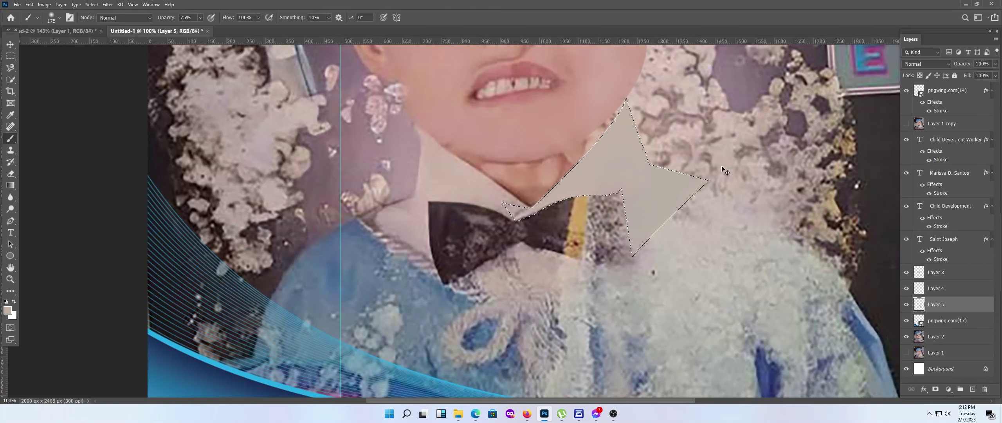
{"action": "key", "text": "ctrl+d"}
{"action": "scroll", "coordinate": [723, 170], "scroll_direction": "down", "scroll_amount": 3}
{"action": "scroll", "coordinate": [723, 171], "scroll_direction": "down", "scroll_amount": 3}
{"action": "left_click_drag", "start_coordinate": [674, 177], "coordinate": [687, 235]}
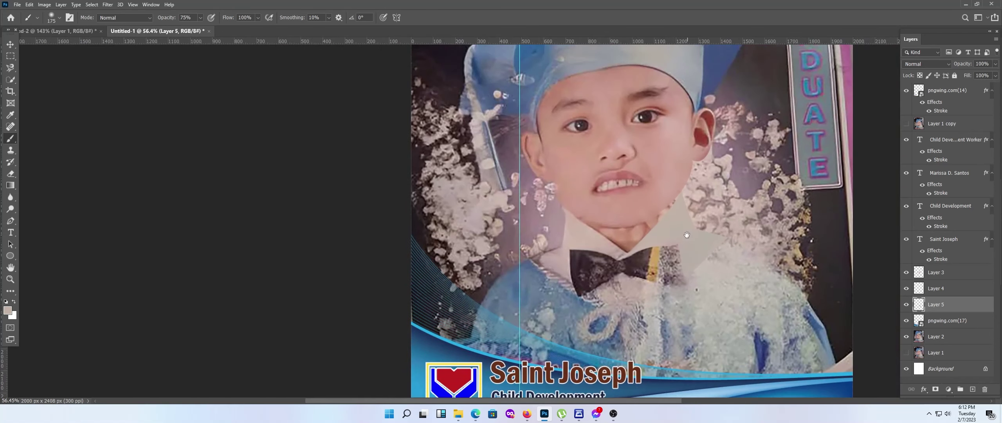
Add Layer 6 and trace the chin along the jawline into a 0.8 px feathered selection.
{"action": "left_click", "coordinate": [940, 321]}
{"action": "key", "text": "ctrl+shift+alt+n"}
{"action": "scroll", "coordinate": [704, 219], "scroll_direction": "up", "scroll_amount": 3}
{"action": "scroll", "coordinate": [704, 219], "scroll_direction": "up", "scroll_amount": 3}
{"action": "key", "text": "p"}
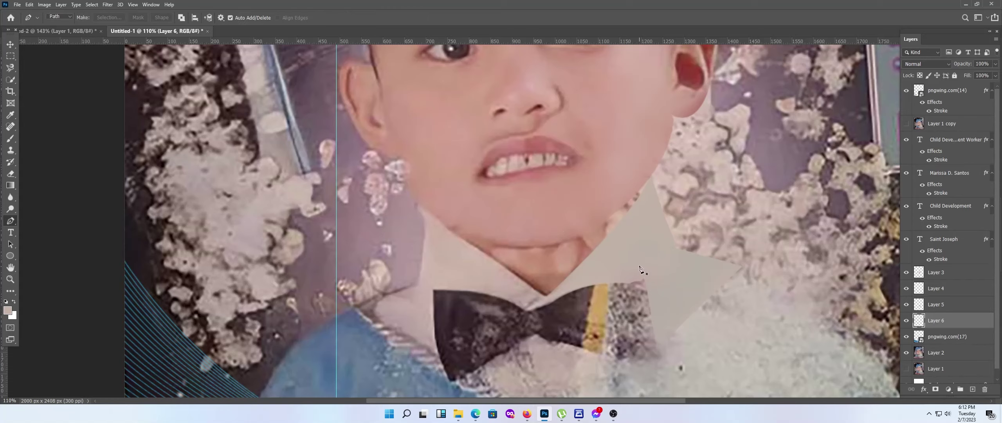
{"action": "scroll", "coordinate": [611, 194], "scroll_direction": "up", "scroll_amount": 2}
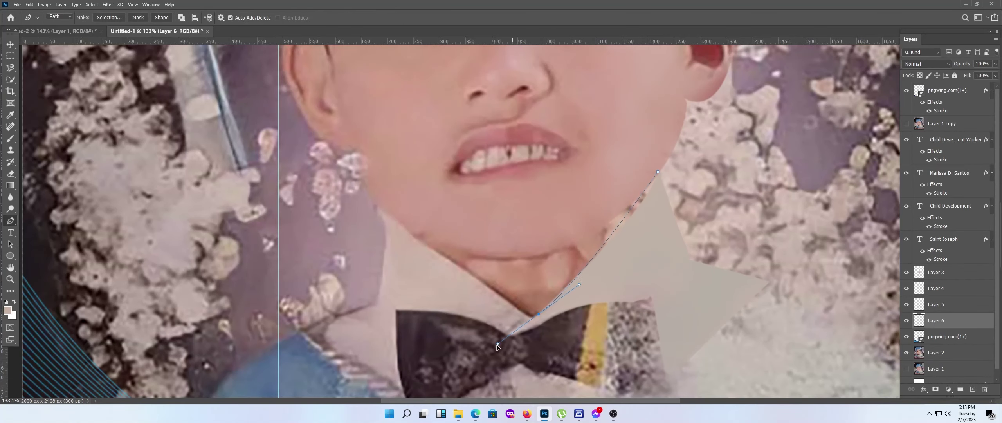
{"action": "left_click_drag", "start_coordinate": [498, 344], "coordinate": [476, 355]}
{"action": "right_click", "coordinate": [599, 234]}
{"action": "left_click", "coordinate": [661, 91]}
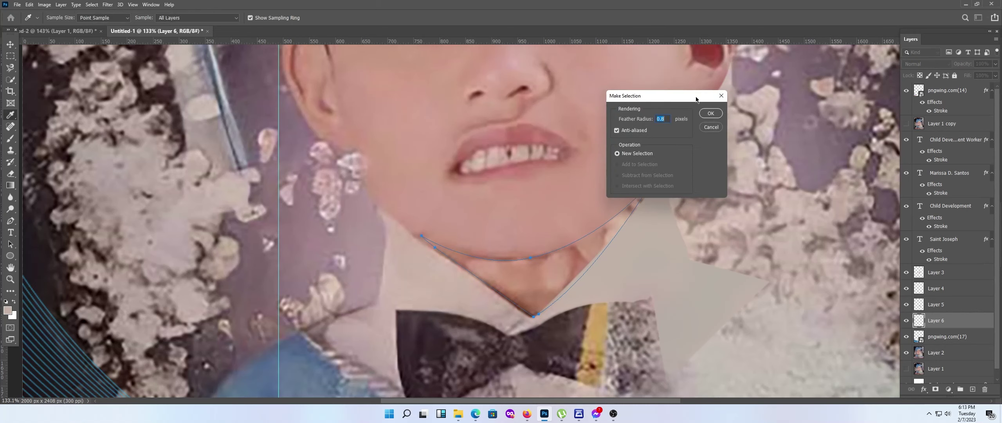
{"action": "left_click", "coordinate": [712, 116]}
Paint smooth skin tone inside the chin, then reselect and add a deeper pink.
{"action": "key", "text": "b"}
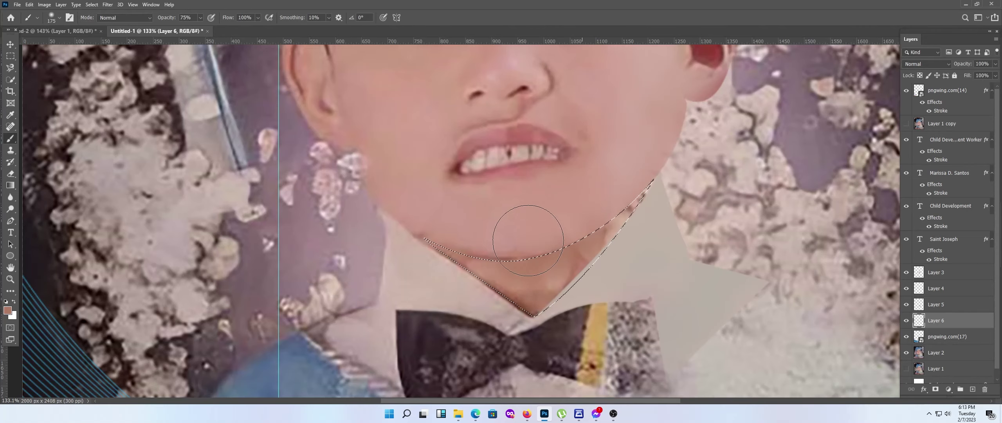
{"action": "mouse_move", "coordinate": [528, 240]}
{"action": "left_mouse_down"}
{"action": "mouse_move", "coordinate": [559, 224]}
{"action": "mouse_move", "coordinate": [619, 253]}
{"action": "mouse_move", "coordinate": [552, 293]}
{"action": "left_mouse_up"}
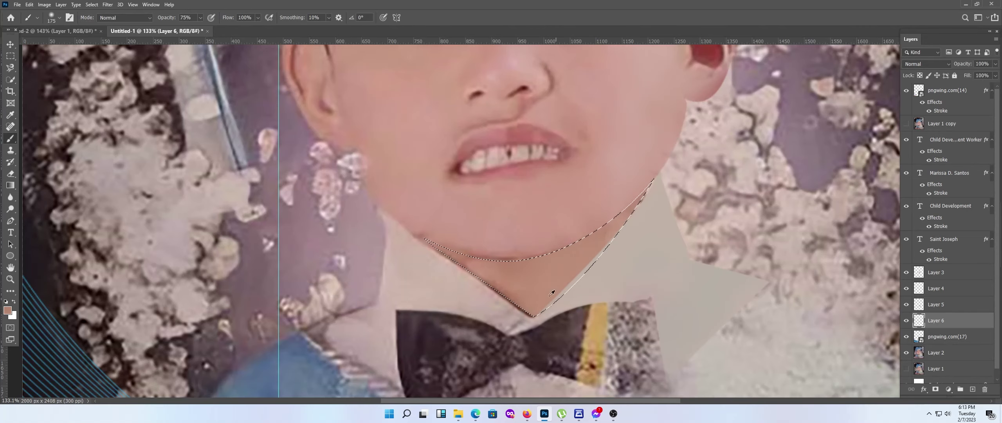
{"action": "key", "text": "ctrl+d"}
{"action": "scroll", "coordinate": [551, 293], "scroll_direction": "down", "scroll_amount": 5, "text": "alt"}
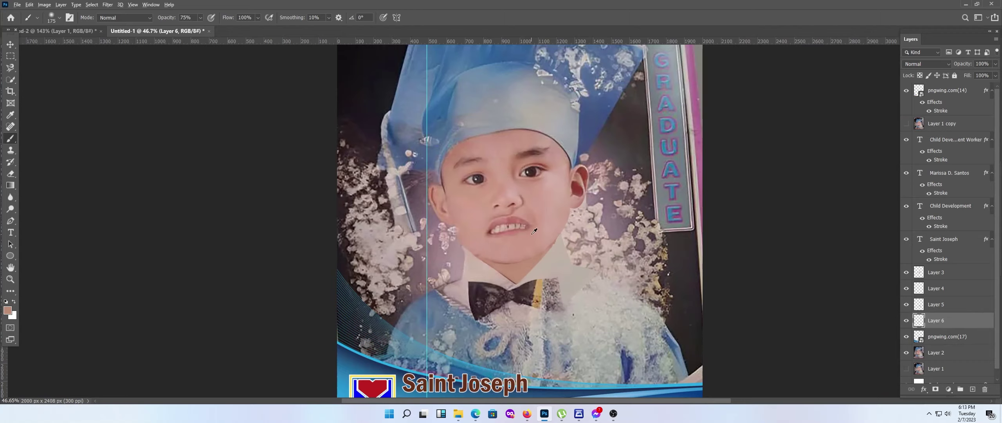
{"action": "scroll", "coordinate": [535, 231], "scroll_direction": "up", "scroll_amount": 4, "text": "alt"}
{"action": "key", "text": "ctrl+shift+d"}
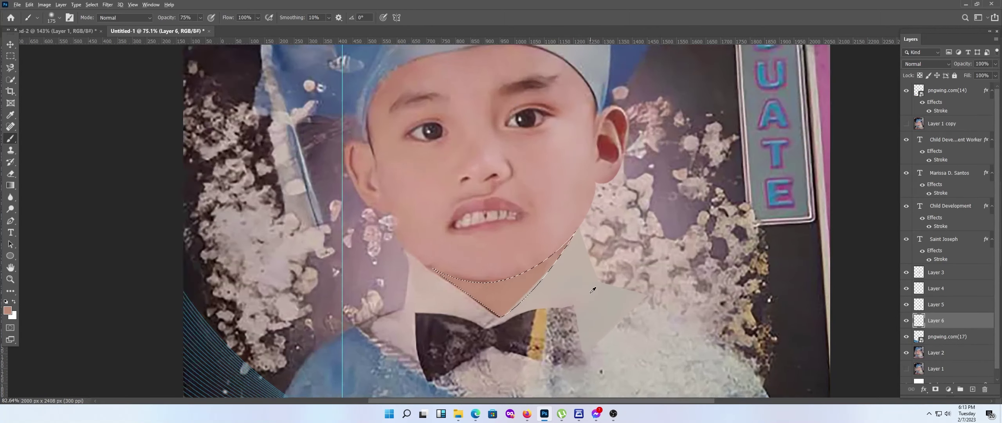
{"action": "key", "text": "ctrl+plus"}
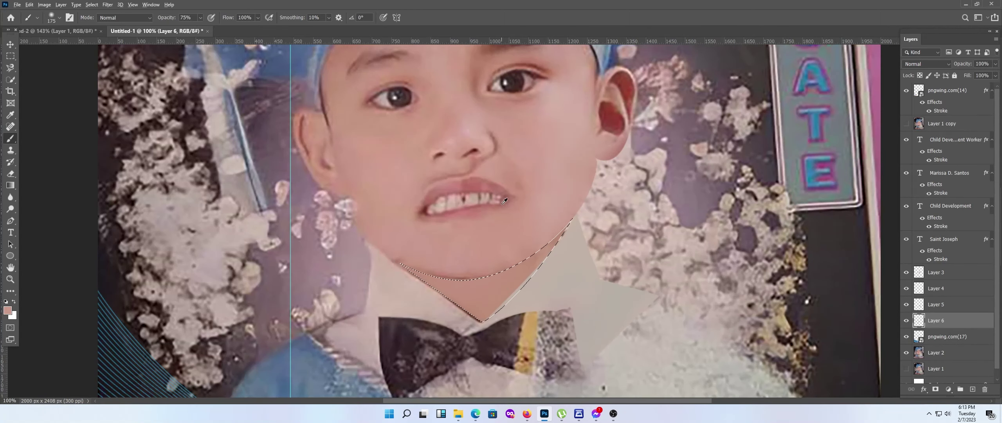
{"action": "left_click_drag", "start_coordinate": [458, 276], "coordinate": [474, 226]}
{"action": "left_click", "coordinate": [474, 227], "text": "alt"}
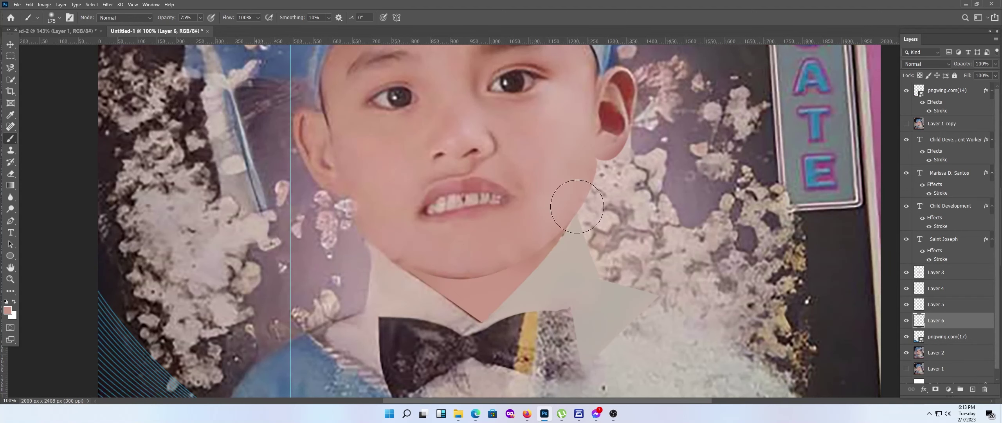
Warp the painted chin to fit the jawline by adjusting its lower-left and upper-right corners.
{"action": "key", "text": "ctrl+t"}
{"action": "left_click", "coordinate": [407, 18]}
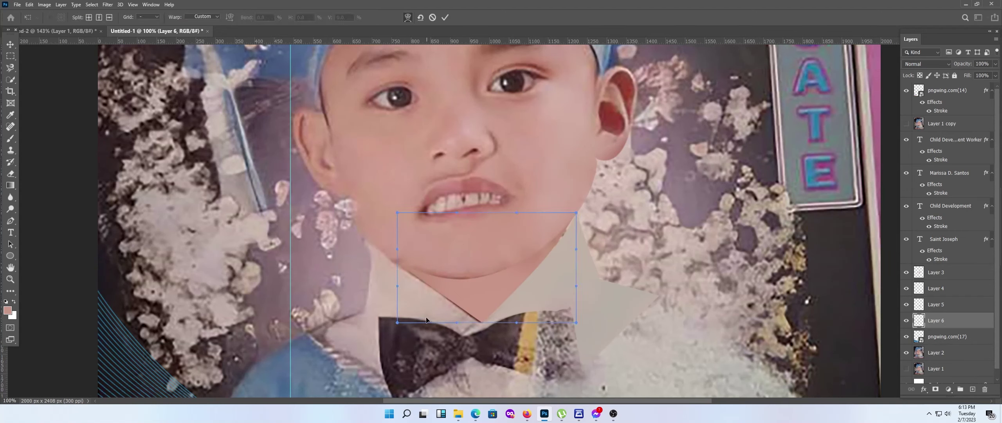
{"action": "left_click_drag", "start_coordinate": [397, 322], "coordinate": [395, 325]}
{"action": "left_click_drag", "start_coordinate": [576, 212], "coordinate": [579, 210]}
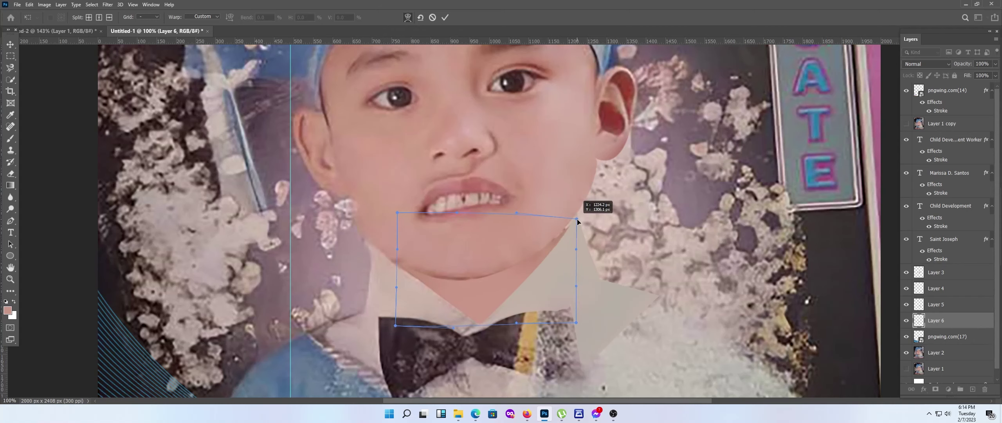
{"action": "key", "text": "Return"}
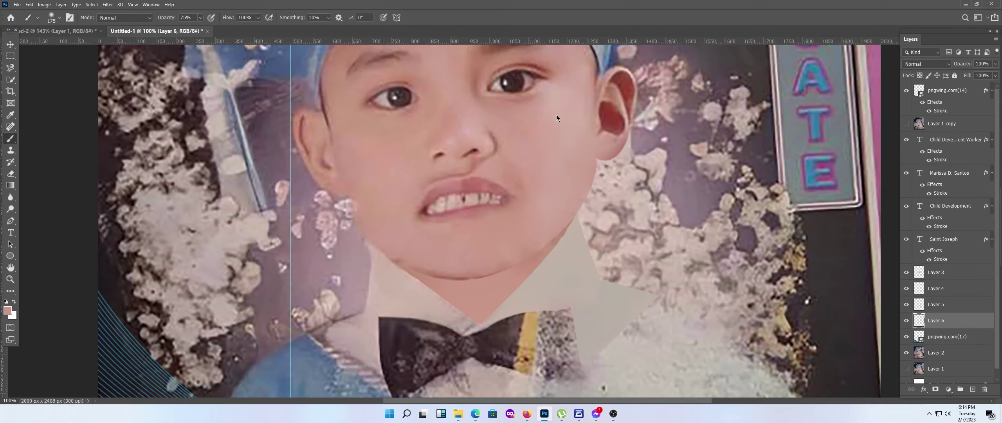
{"action": "scroll", "coordinate": [556, 114], "scroll_direction": "down", "scroll_amount": 3}
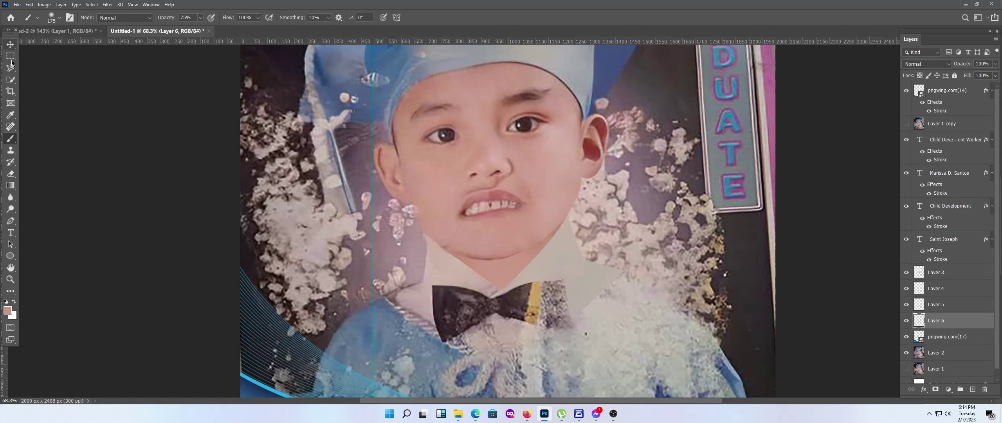
Select Layer 3, load its painted cheek patches as a selection, then deselect.
{"action": "left_click", "coordinate": [11, 45]}
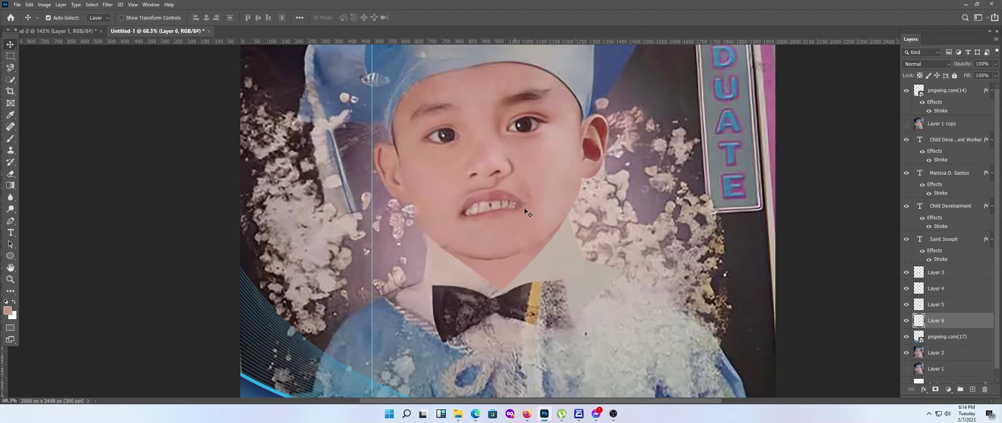
{"action": "left_click", "coordinate": [973, 277]}
{"action": "left_click", "coordinate": [919, 272], "text": "ctrl"}
{"action": "scroll", "coordinate": [525, 200], "scroll_direction": "up", "scroll_amount": 3, "text": "alt"}
{"action": "key", "text": "b"}
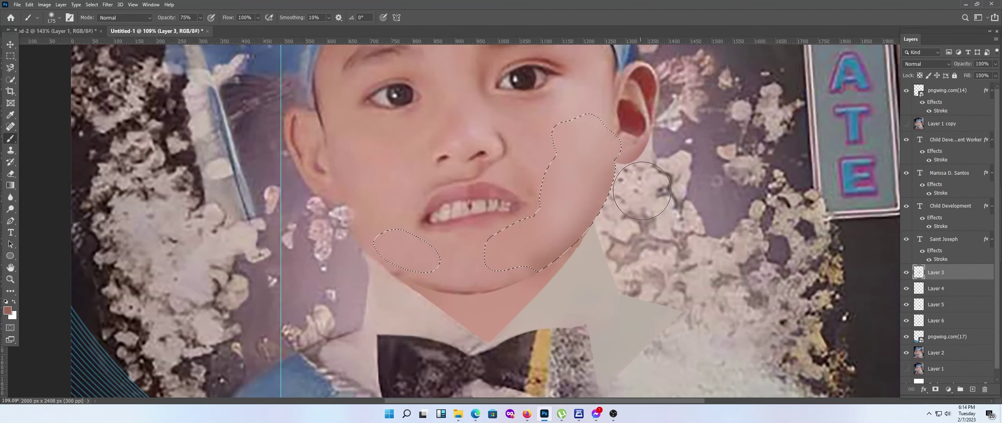
{"action": "key", "text": "ctrl+d"}
Review the repaired patches and add an empty Layer 7 above Layer 3.
{"action": "scroll", "coordinate": [664, 220], "scroll_direction": "down", "scroll_amount": 3, "text": "alt"}
{"action": "scroll", "coordinate": [663, 220], "scroll_direction": "down", "scroll_amount": 1, "text": "alt"}
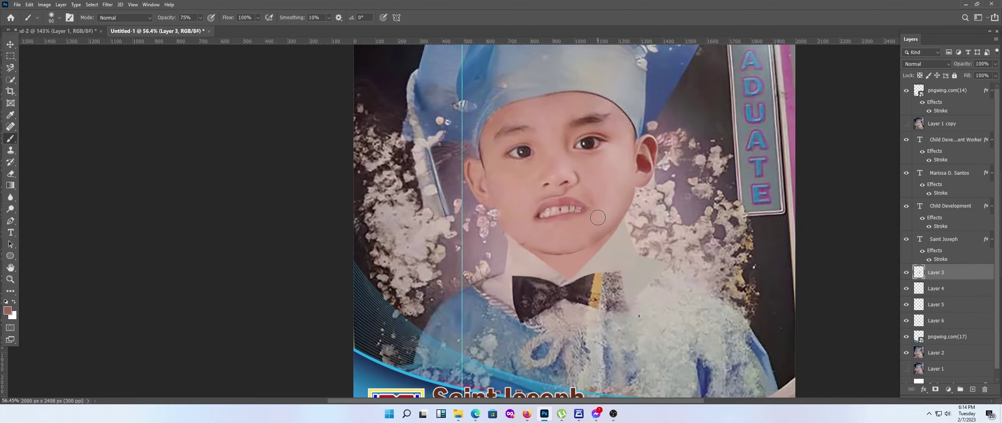
{"action": "scroll", "coordinate": [598, 217], "scroll_direction": "up", "scroll_amount": 5, "text": "alt"}
{"action": "scroll", "coordinate": [587, 244], "scroll_direction": "down", "scroll_amount": 6, "text": "alt"}
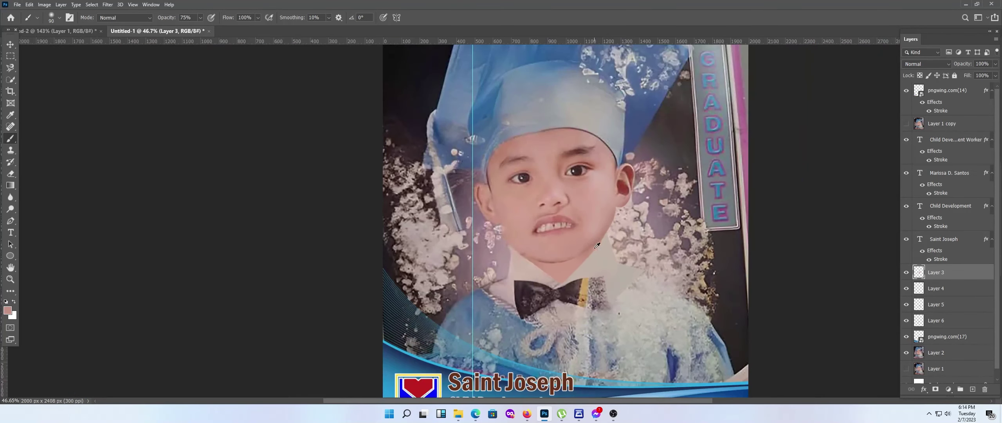
{"action": "scroll", "coordinate": [566, 239], "scroll_direction": "up", "scroll_amount": 1, "text": "alt"}
{"action": "left_click", "coordinate": [972, 389]}
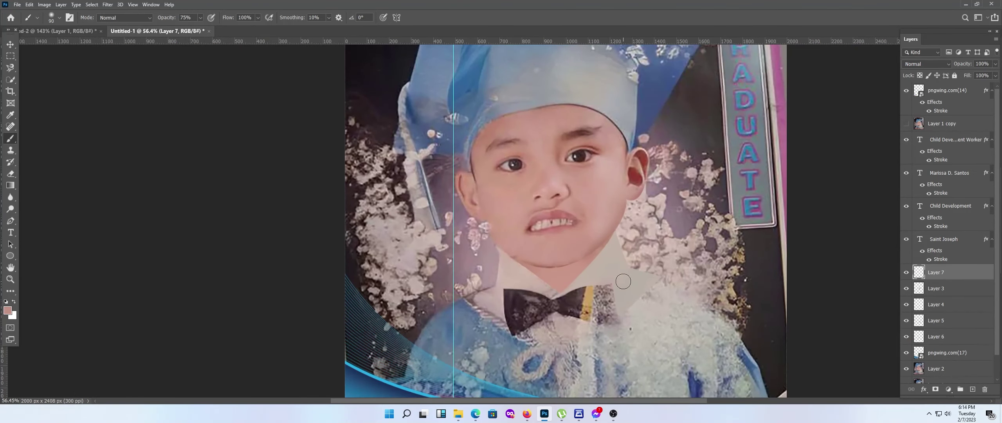
{"action": "scroll", "coordinate": [626, 278], "scroll_direction": "down", "scroll_amount": 2, "text": "alt"}
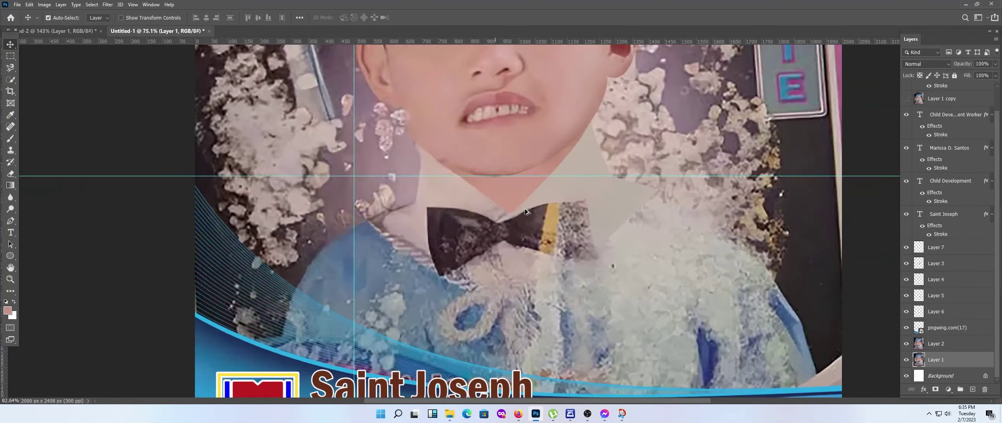
{"action": "scroll", "coordinate": [525, 208], "scroll_direction": "up", "scroll_amount": 2, "text": "alt"}
On a new layer above Layer 2, pen-trace the bow tie and paint it solid dark brown.
{"action": "left_click", "coordinate": [973, 348]}
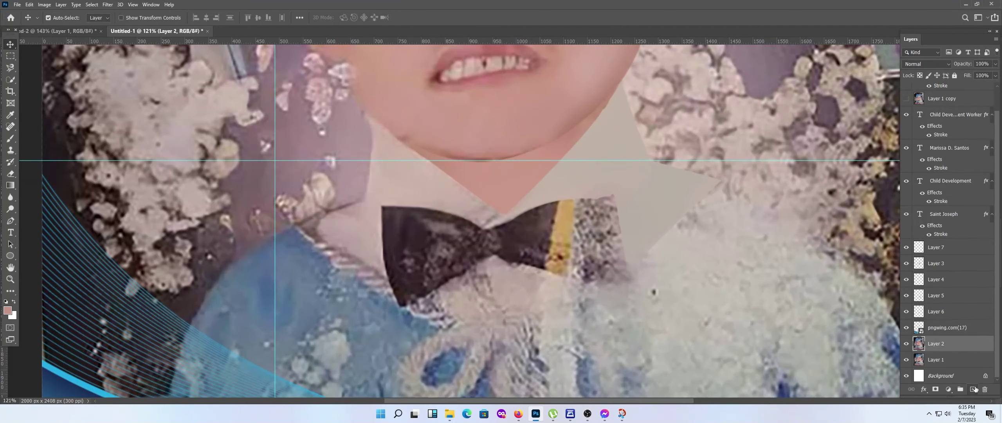
{"action": "left_click", "coordinate": [973, 389]}
{"action": "left_click", "coordinate": [10, 220]}
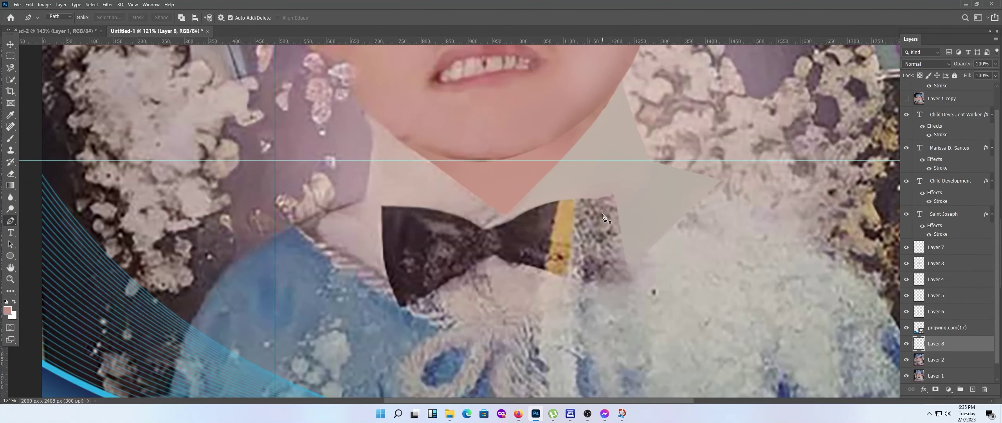
{"action": "scroll", "coordinate": [474, 231], "scroll_direction": "up", "scroll_amount": 2, "text": "alt"}
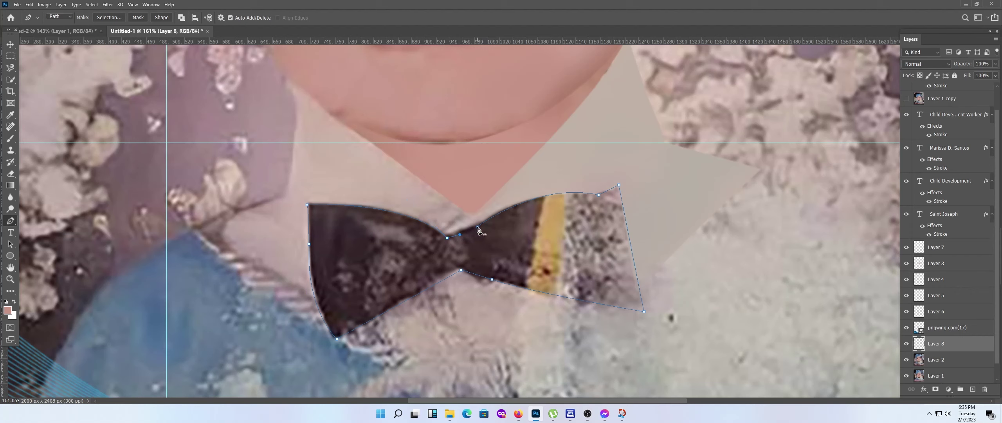
{"action": "right_click", "coordinate": [509, 235]}
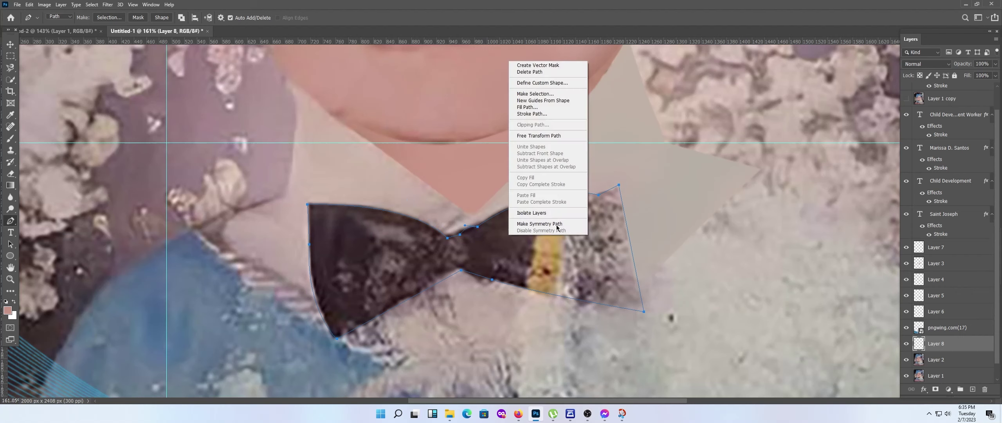
{"action": "left_click", "coordinate": [551, 96]}
{"action": "key", "text": "Return"}
{"action": "key", "text": "b"}
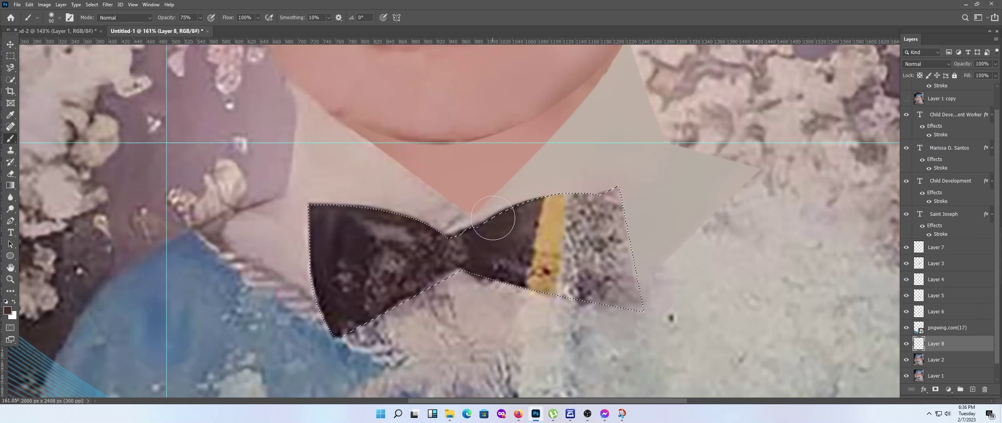
{"action": "mouse_move", "coordinate": [492, 218]}
{"action": "left_mouse_down"}
{"action": "mouse_move", "coordinate": [335, 224]}
{"action": "mouse_move", "coordinate": [313, 304]}
{"action": "mouse_move", "coordinate": [487, 224]}
{"action": "mouse_move", "coordinate": [496, 264]}
{"action": "mouse_move", "coordinate": [593, 190]}
{"action": "mouse_move", "coordinate": [584, 197]}
{"action": "mouse_move", "coordinate": [611, 298]}
{"action": "mouse_move", "coordinate": [626, 305]}
{"action": "mouse_move", "coordinate": [588, 250]}
{"action": "mouse_move", "coordinate": [574, 291]}
{"action": "mouse_move", "coordinate": [501, 226]}
{"action": "mouse_move", "coordinate": [369, 220]}
{"action": "mouse_move", "coordinate": [384, 295]}
{"action": "mouse_move", "coordinate": [476, 267]}
{"action": "left_mouse_up"}
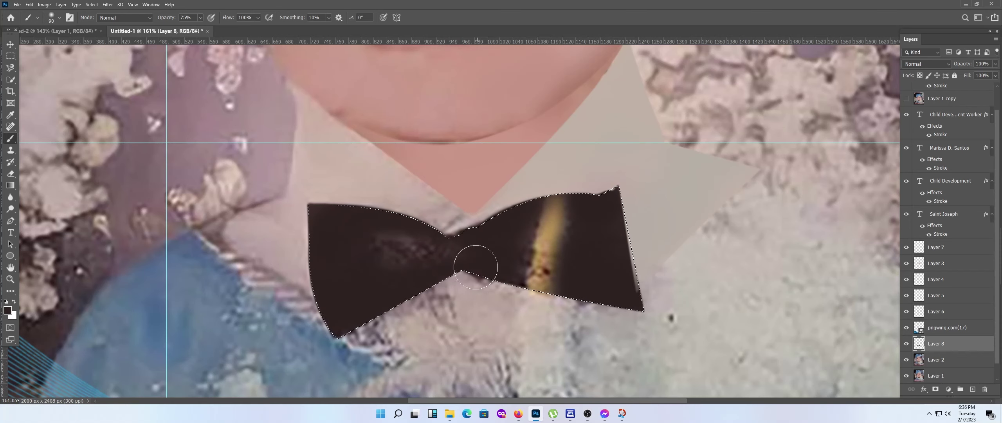
{"action": "key", "text": "ctrl+d"}
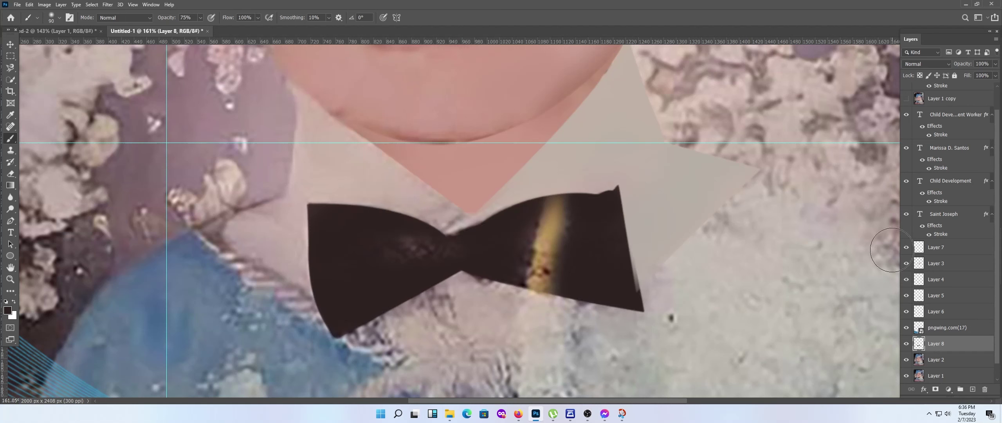
On another new layer, pen-trace the stripe and paint it tan sampled from the stripe.
{"action": "left_click", "coordinate": [973, 387]}
{"action": "scroll", "coordinate": [512, 216], "scroll_direction": "up", "scroll_amount": 2}
{"action": "key", "text": "p"}
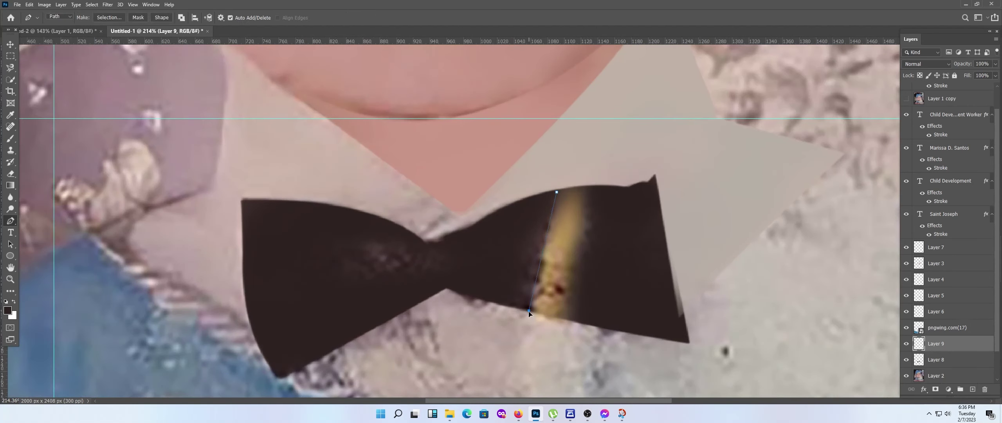
{"action": "right_click", "coordinate": [558, 196]}
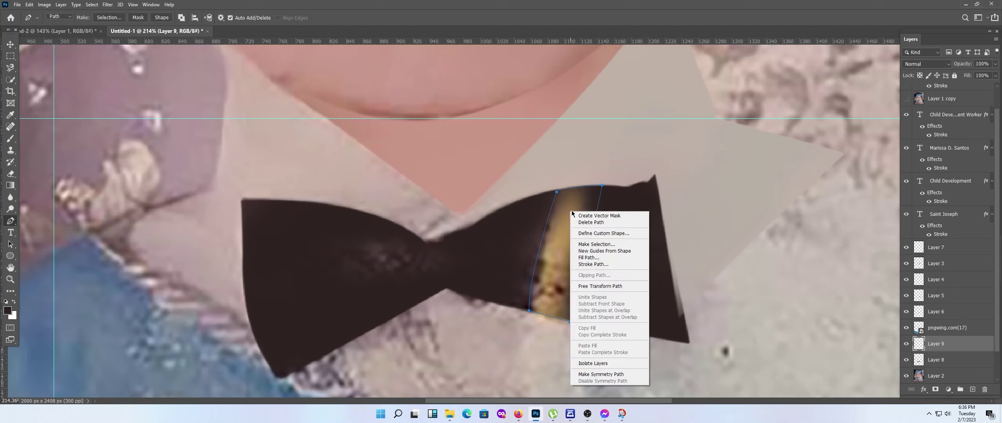
{"action": "left_click", "coordinate": [587, 258]}
{"action": "key", "text": "Return"}
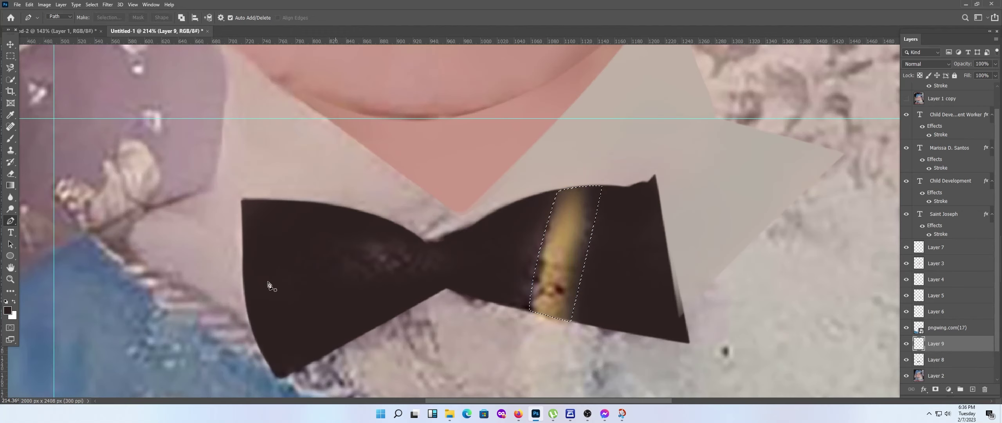
{"action": "key", "text": "b"}
{"action": "left_click", "coordinate": [563, 234], "text": "alt"}
{"action": "left_click_drag", "start_coordinate": [560, 198], "coordinate": [585, 213]}
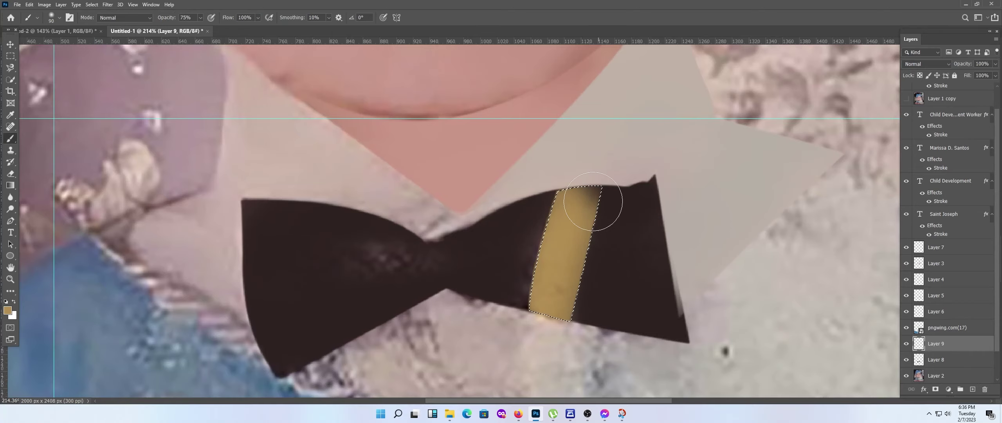
{"action": "key", "text": "ctrl+d"}
{"action": "scroll", "coordinate": [587, 207], "scroll_direction": "down", "scroll_amount": 3}
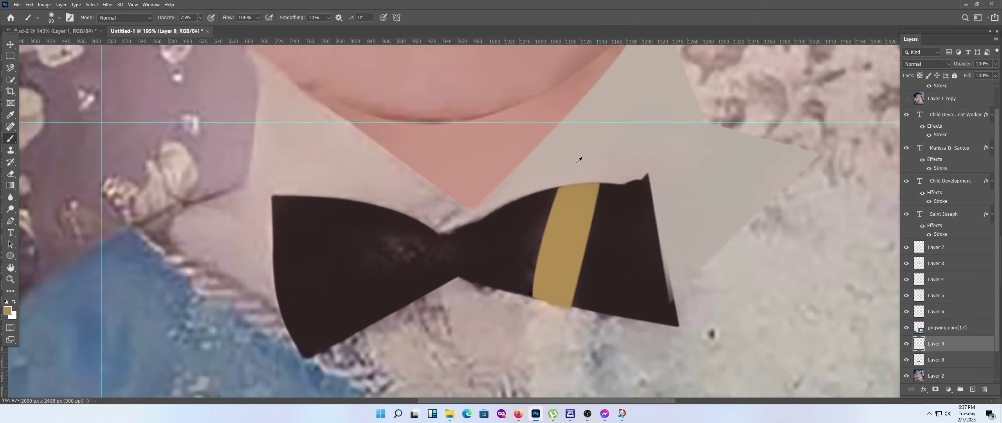
{"action": "scroll", "coordinate": [587, 207], "scroll_direction": "down", "scroll_amount": 3}
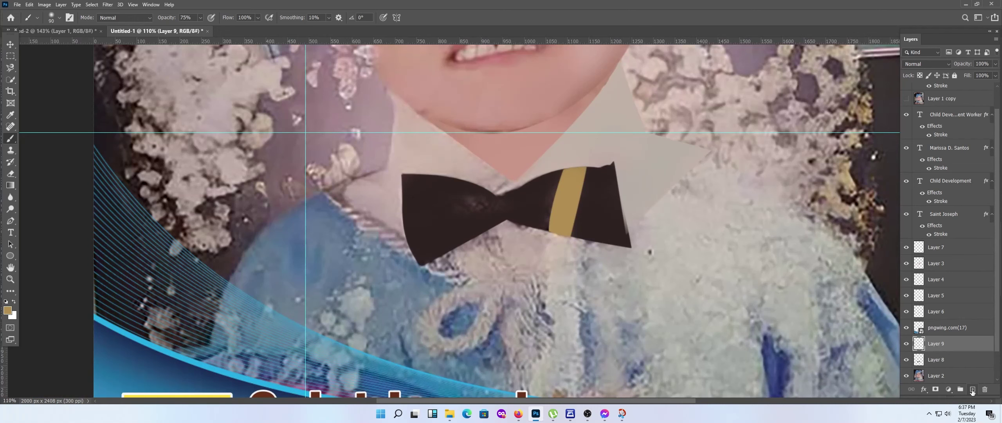
On a new layer, pen-trace the collar area below the bow tie as a selection.
{"action": "left_click", "coordinate": [963, 363]}
{"action": "key", "text": "ctrl+shift+alt+n"}
{"action": "scroll", "coordinate": [520, 196], "scroll_direction": "up", "scroll_amount": 2}
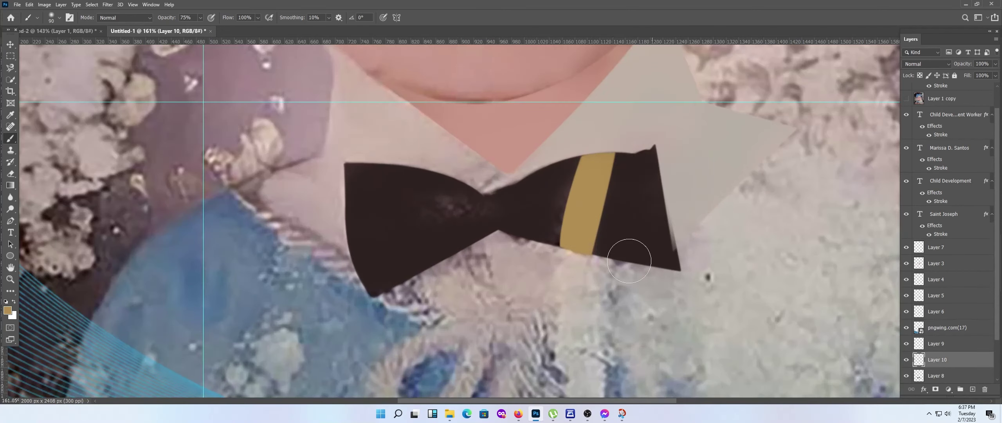
{"action": "left_click", "coordinate": [11, 221]}
{"action": "scroll", "coordinate": [509, 196], "scroll_direction": "down", "scroll_amount": 3}
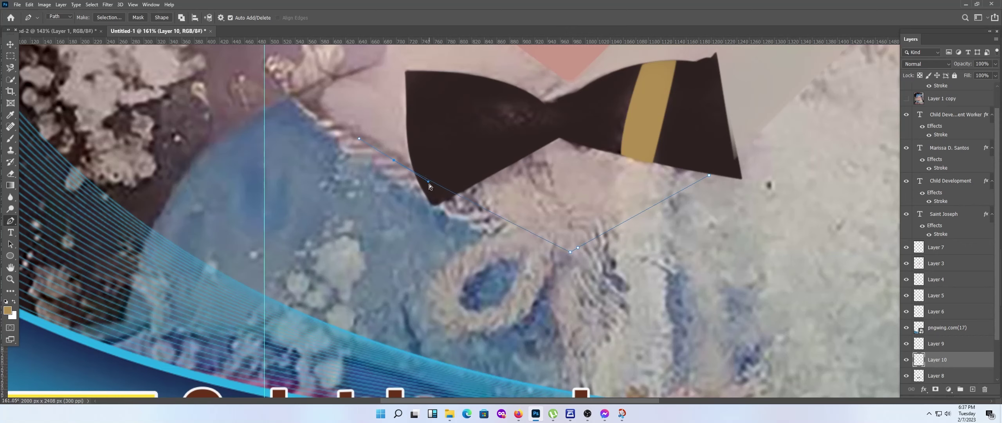
{"action": "left_click_drag", "start_coordinate": [324, 91], "coordinate": [329, 203]}
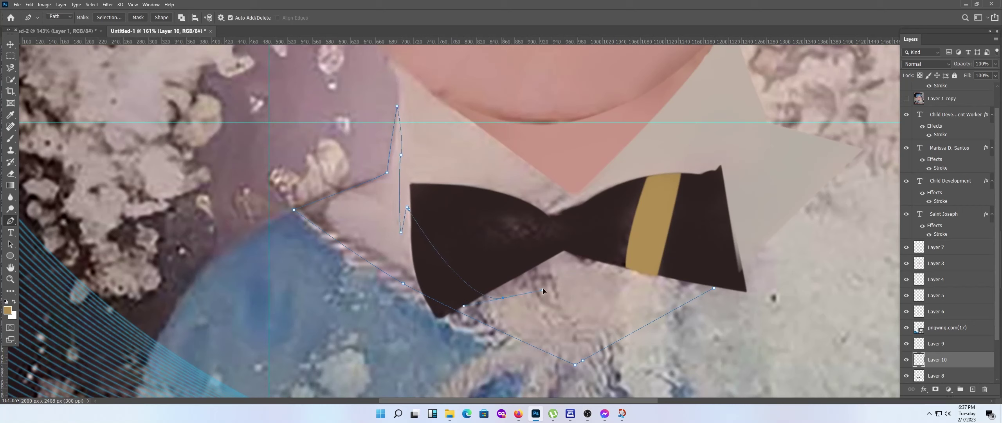
{"action": "right_click", "coordinate": [673, 291]}
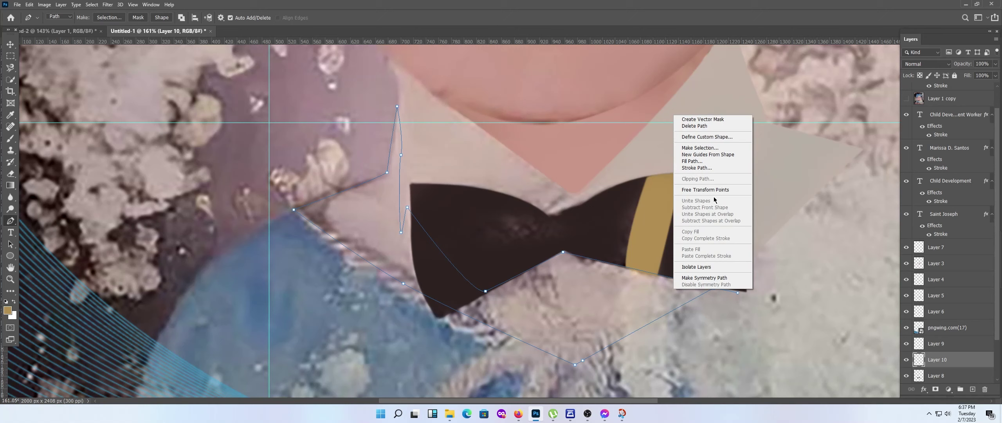
{"action": "left_click", "coordinate": [692, 152]}
{"action": "key", "text": "Return"}
{"action": "scroll", "coordinate": [551, 280], "scroll_direction": "down", "scroll_amount": 2}
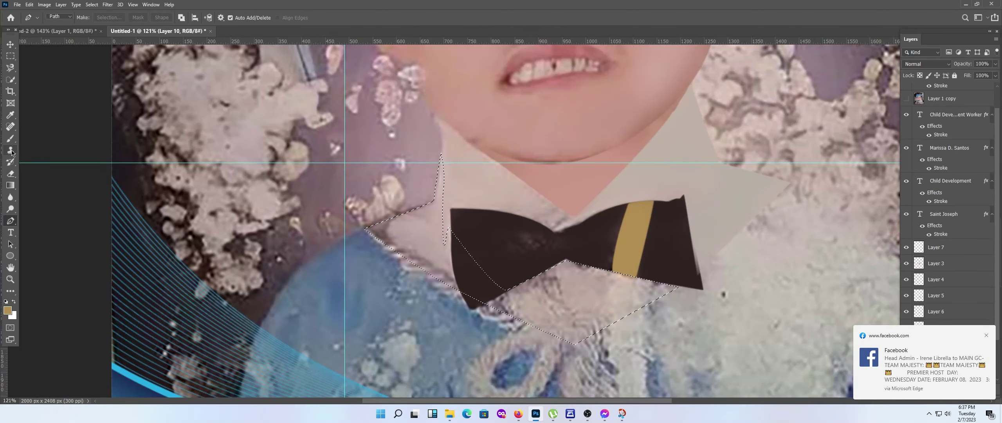
Fill the collar selection with a sampled skin tone using a 200 px brush.
{"action": "key", "text": "b"}
{"action": "left_click", "coordinate": [457, 215], "text": "alt"}
{"action": "key", "text": "bracketright"}
{"action": "key", "text": "bracketright"}
{"action": "key", "text": "bracketright"}
{"action": "mouse_move", "coordinate": [457, 216]}
{"action": "left_mouse_down"}
{"action": "mouse_move", "coordinate": [528, 302]}
{"action": "mouse_move", "coordinate": [602, 313]}
{"action": "mouse_move", "coordinate": [711, 258]}
{"action": "mouse_move", "coordinate": [631, 286]}
{"action": "left_mouse_up"}
{"action": "scroll", "coordinate": [545, 251], "scroll_direction": "down", "scroll_amount": 3}
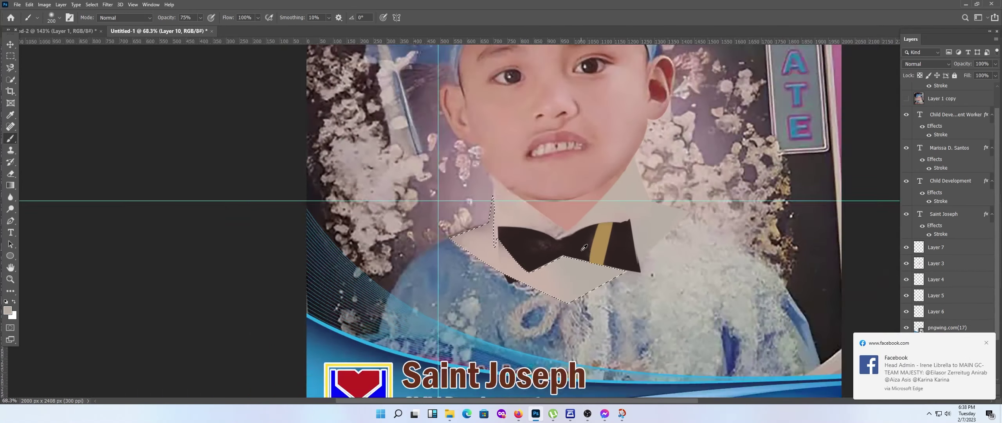
{"action": "scroll", "coordinate": [546, 251], "scroll_direction": "up", "scroll_amount": 1}
{"action": "left_click", "coordinate": [986, 343]}
{"action": "scroll", "coordinate": [568, 187], "scroll_direction": "down", "scroll_amount": 1}
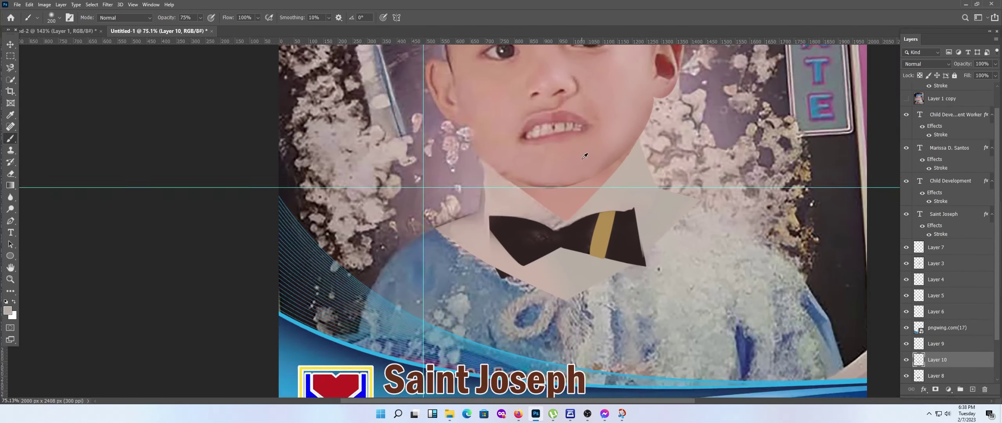
{"action": "scroll", "coordinate": [587, 196], "scroll_direction": "down", "scroll_amount": 1}
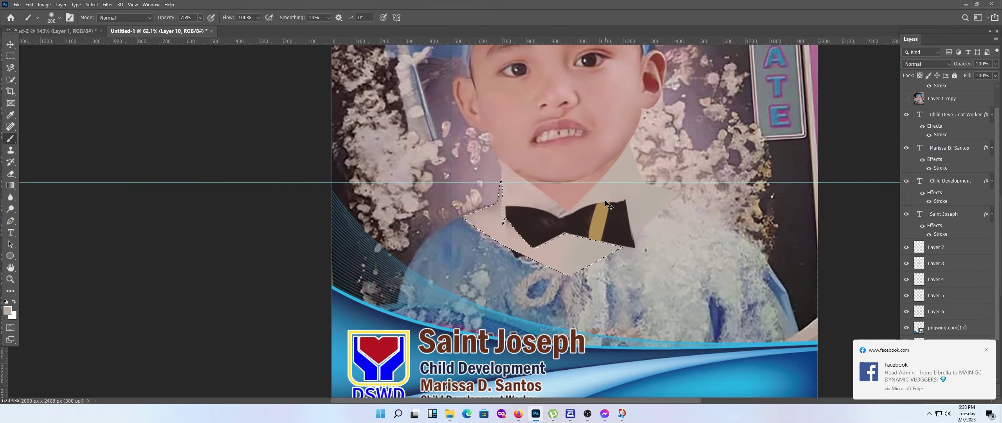
{"action": "scroll", "coordinate": [521, 198], "scroll_direction": "up", "scroll_amount": 3}
{"action": "key", "text": "ctrl+d"}
On another new layer, trace the bow tie's left wing and paint it dark brown.
{"action": "key", "text": "ctrl+shift+alt+n"}
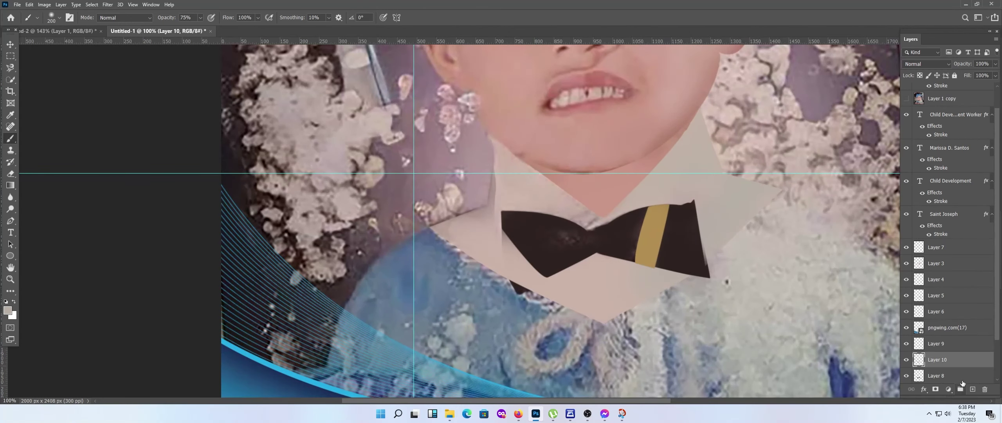
{"action": "scroll", "coordinate": [618, 282], "scroll_direction": "up", "scroll_amount": 2}
{"action": "scroll", "coordinate": [587, 274], "scroll_direction": "up", "scroll_amount": 1}
{"action": "key", "text": "p"}
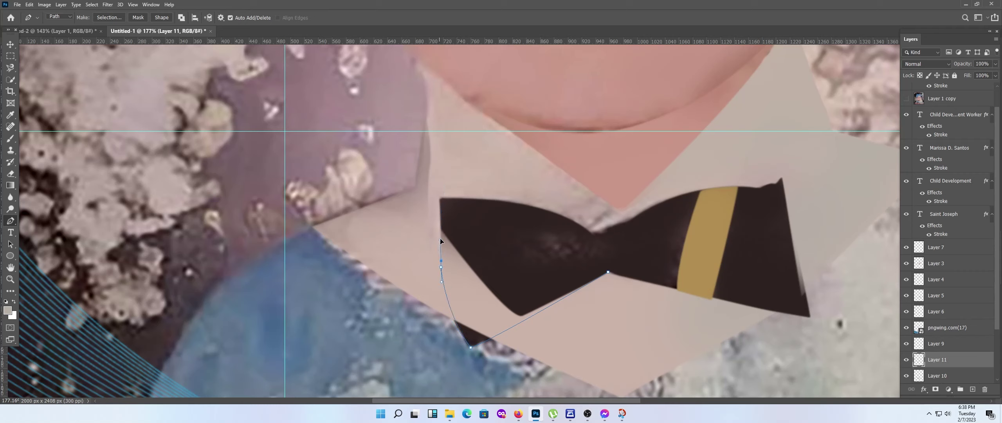
{"action": "right_click", "coordinate": [658, 242]}
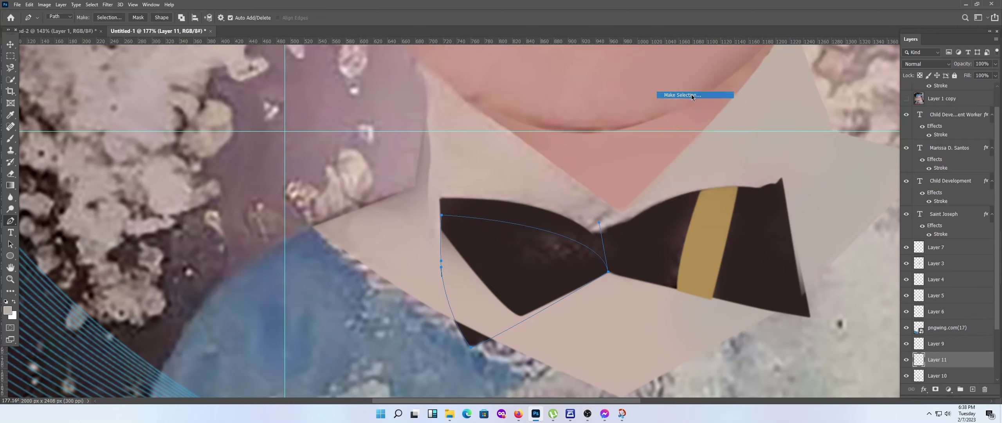
{"action": "left_click", "coordinate": [691, 94]}
{"action": "key", "text": "Return"}
{"action": "left_click", "coordinate": [11, 138]}
{"action": "left_click", "coordinate": [548, 254], "text": "alt"}
{"action": "left_click_drag", "start_coordinate": [477, 266], "coordinate": [544, 294]}
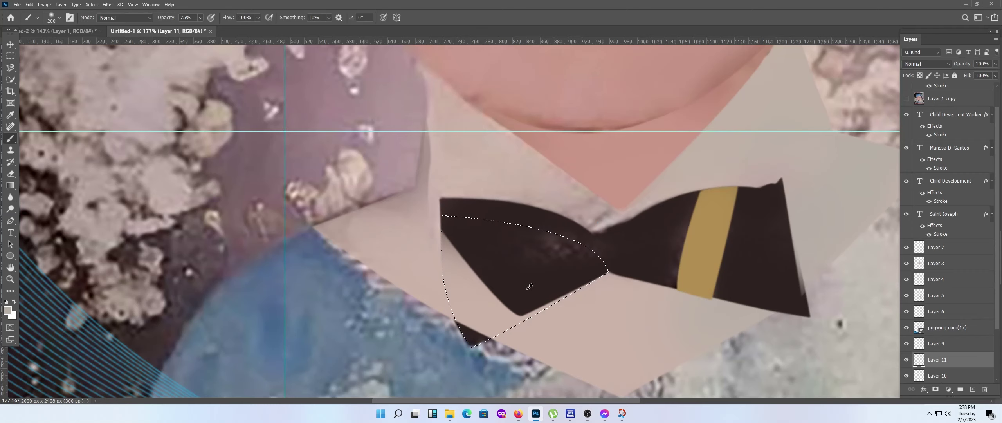
{"action": "key", "text": "ctrl+d"}
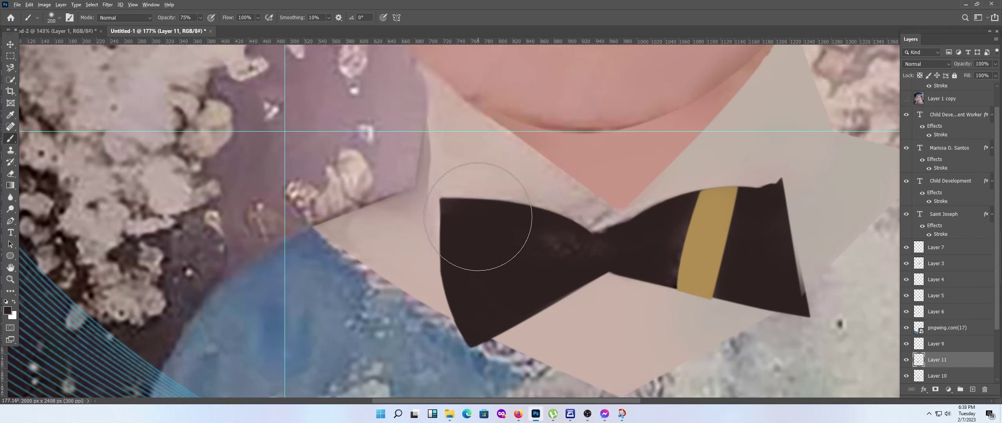
{"action": "scroll", "coordinate": [523, 222], "scroll_direction": "down", "scroll_amount": 5}
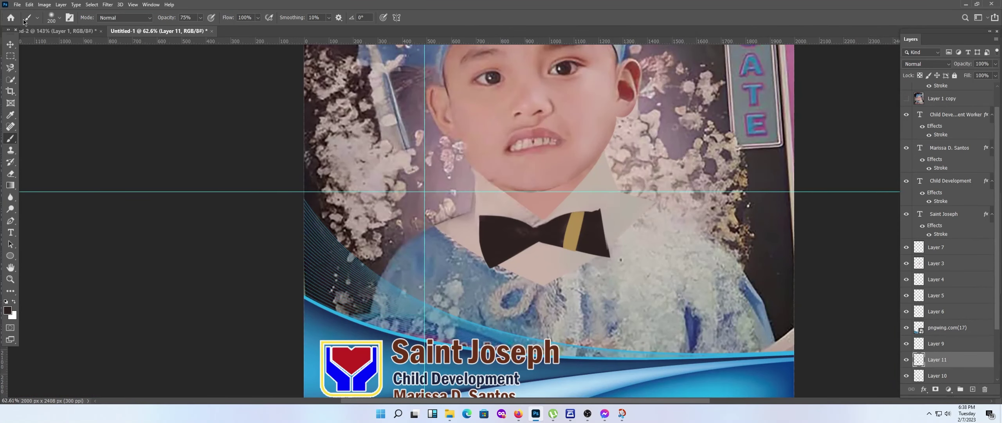
{"action": "left_click", "coordinate": [17, 4]}
Place the rope image pngwing.com(19) linked and move its layer up the stack.
{"action": "left_click", "coordinate": [33, 167]}
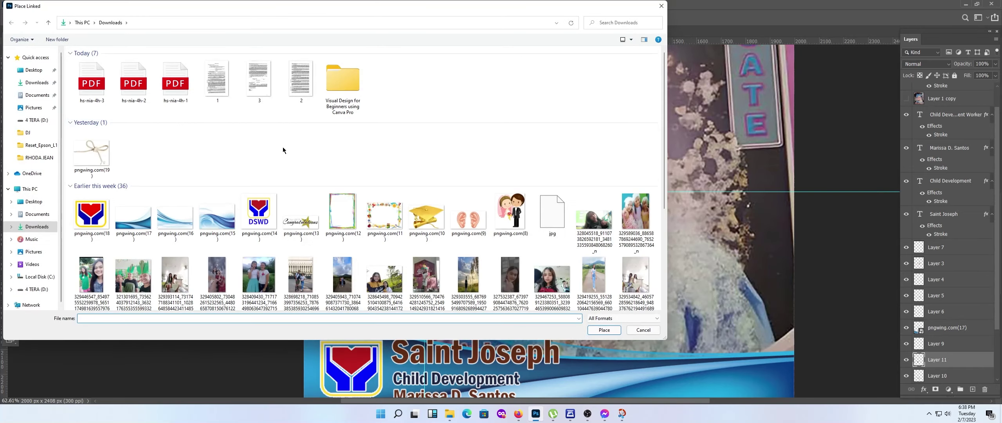
{"action": "left_click", "coordinate": [89, 157]}
{"action": "left_click", "coordinate": [604, 331]}
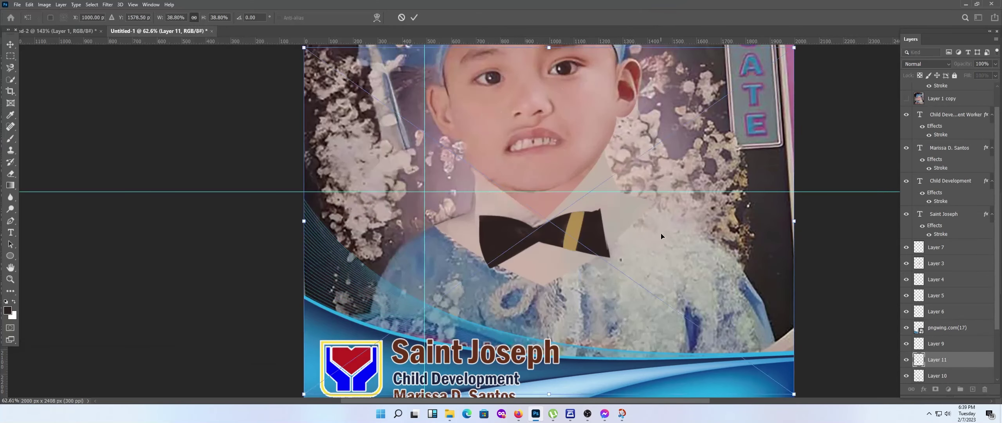
{"action": "left_click", "coordinate": [14, 47]}
{"action": "left_click_drag", "start_coordinate": [947, 360], "coordinate": [947, 106]}
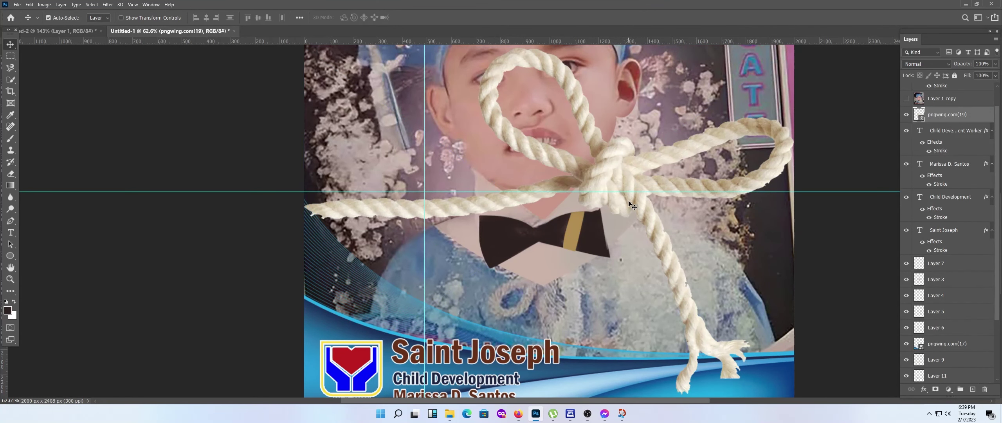
Scale the rope to about 14%, rotate about -24°, and position it below the bow tie.
{"action": "key", "text": "ctrl+t"}
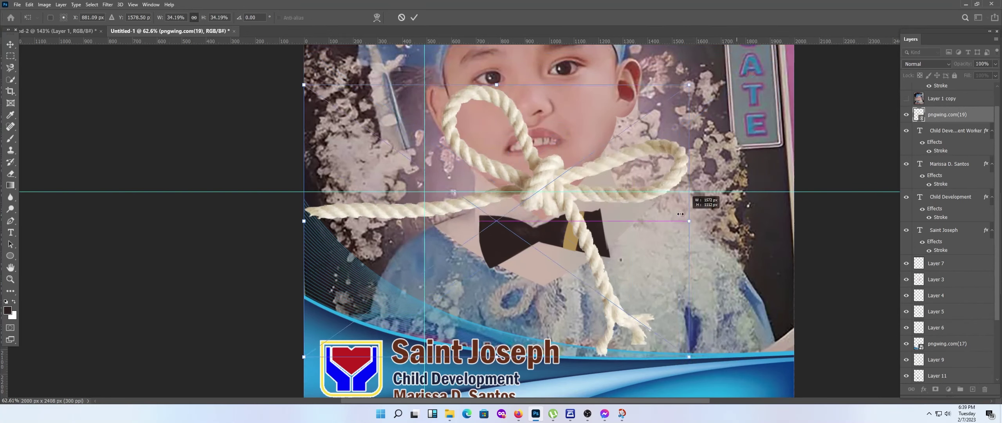
{"action": "left_click_drag", "start_coordinate": [799, 220], "coordinate": [505, 211]}
{"action": "left_click_drag", "start_coordinate": [504, 165], "coordinate": [279, 208]}
{"action": "left_click_drag", "start_coordinate": [447, 207], "coordinate": [569, 306]}
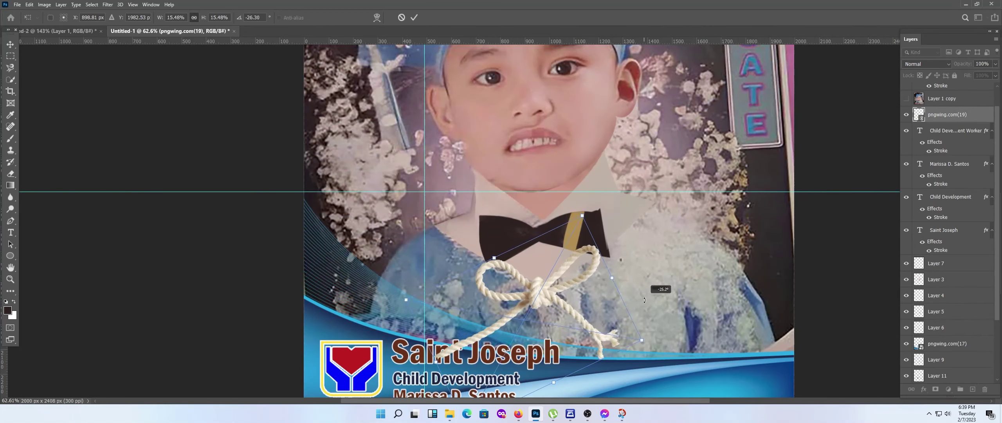
{"action": "left_click_drag", "start_coordinate": [618, 274], "coordinate": [582, 286]}
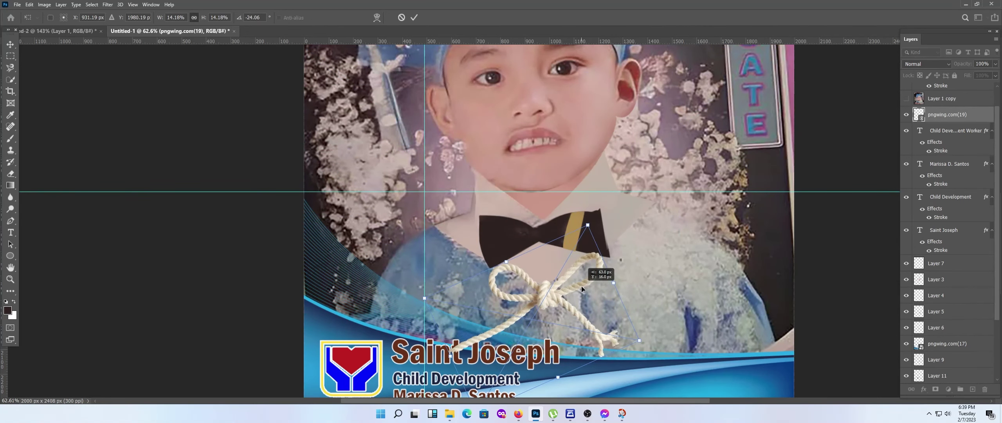
{"action": "left_click", "coordinate": [414, 18]}
{"action": "scroll", "coordinate": [555, 257], "scroll_direction": "up", "scroll_amount": 1, "text": "alt"}
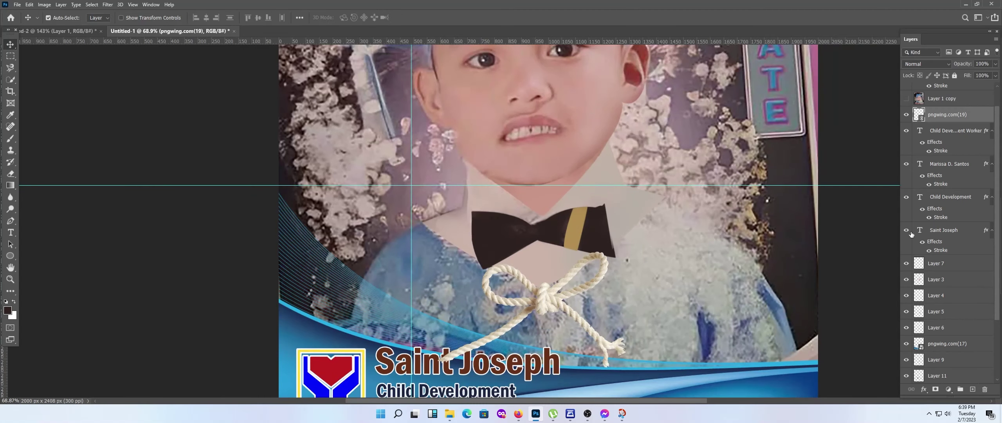
Nudge the rope up, then pen-trace a rope strand and copy it to Layer 12.
{"action": "key", "text": "shift+Up"}
{"action": "key", "text": "shift+Up"}
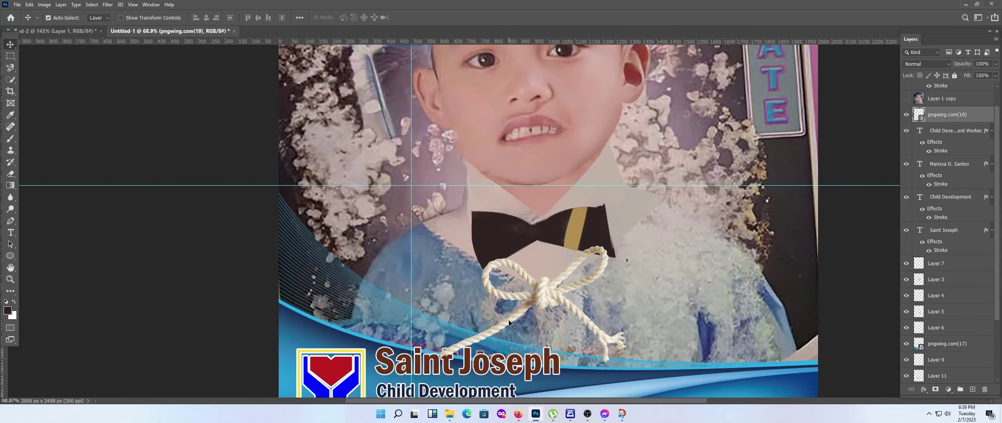
{"action": "right_click", "coordinate": [942, 122]}
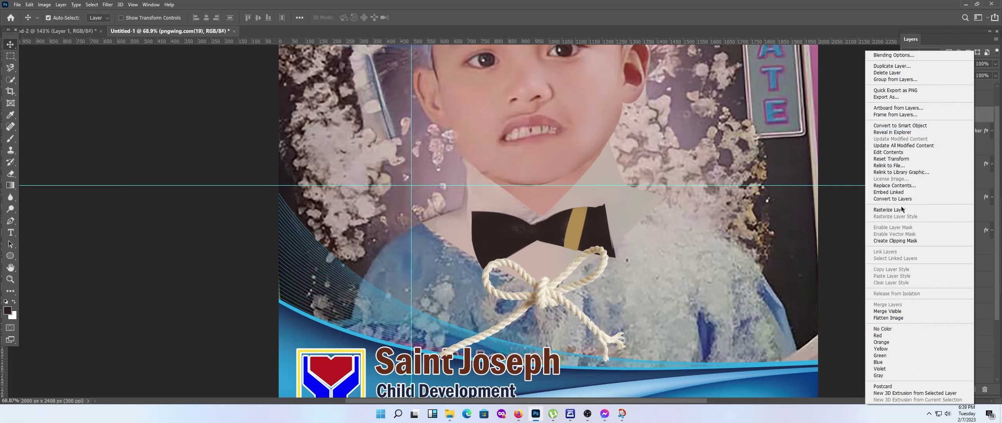
{"action": "key", "text": "Escape"}
{"action": "left_click", "coordinate": [11, 220]}
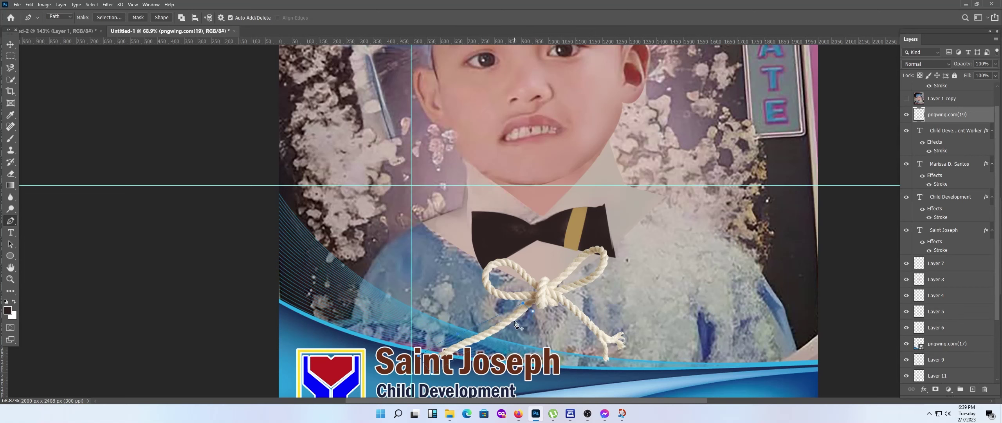
{"action": "right_click", "coordinate": [533, 330]}
{"action": "left_click", "coordinate": [555, 201]}
{"action": "key", "text": "Return"}
{"action": "key", "text": "ctrl+j"}
Scale the copied strand to about 118%, rotate it up-left across the collar, and warp it.
{"action": "key", "text": "ctrl+t"}
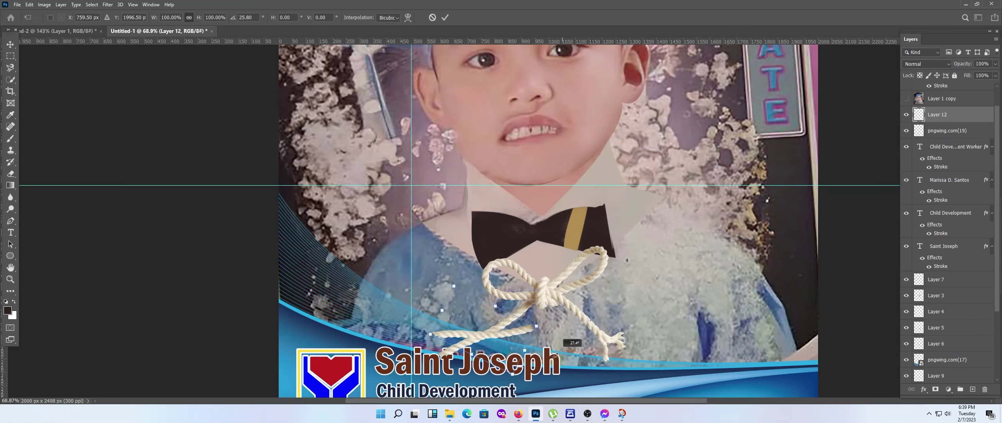
{"action": "left_click_drag", "start_coordinate": [507, 351], "coordinate": [509, 292]}
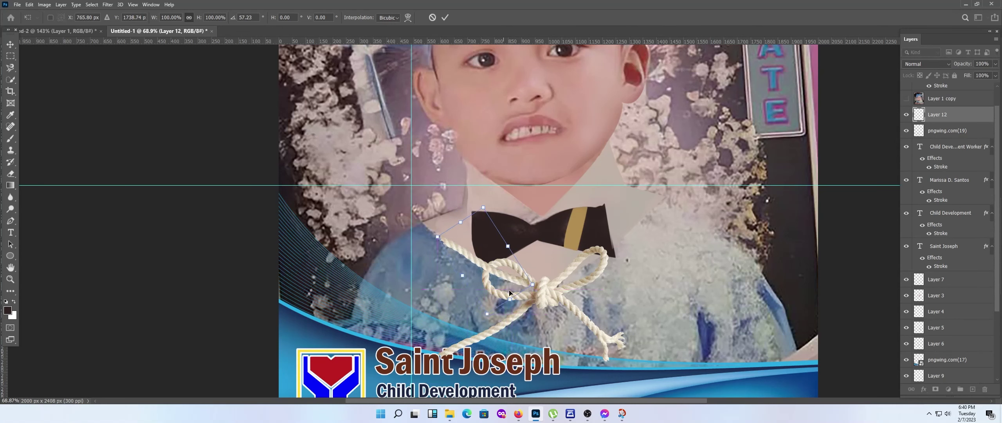
{"action": "left_click_drag", "start_coordinate": [456, 224], "coordinate": [454, 206]}
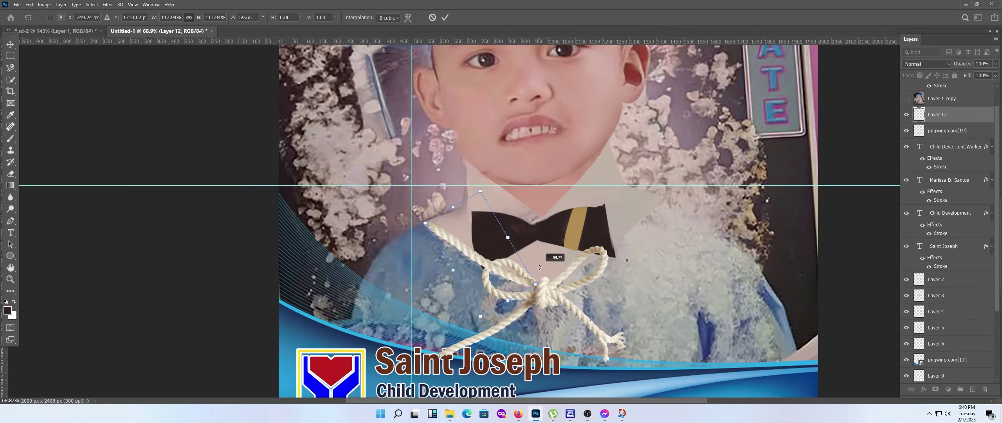
{"action": "left_click_drag", "start_coordinate": [550, 259], "coordinate": [545, 272]}
{"action": "left_click", "coordinate": [407, 17]}
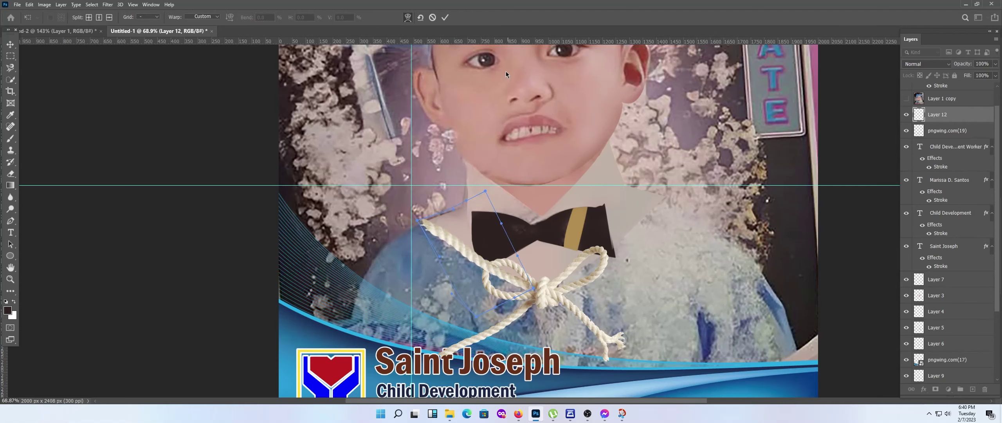
{"action": "left_click", "coordinate": [445, 17]}
{"action": "key", "text": "p"}
{"action": "scroll", "coordinate": [505, 294], "scroll_direction": "up", "scroll_amount": 4}
Erase stray rope pixels near the knot with a 15 px eraser.
{"action": "scroll", "coordinate": [509, 254], "scroll_direction": "up", "scroll_amount": 3}
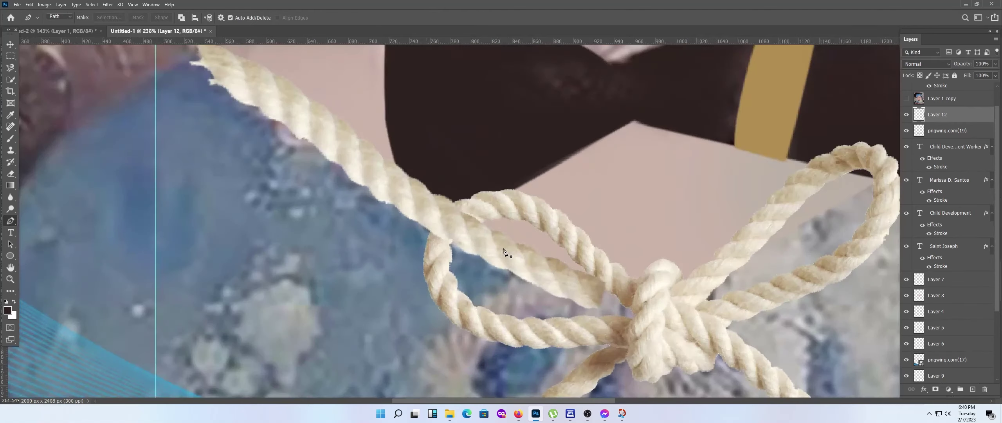
{"action": "scroll", "coordinate": [509, 253], "scroll_direction": "up", "scroll_amount": 2}
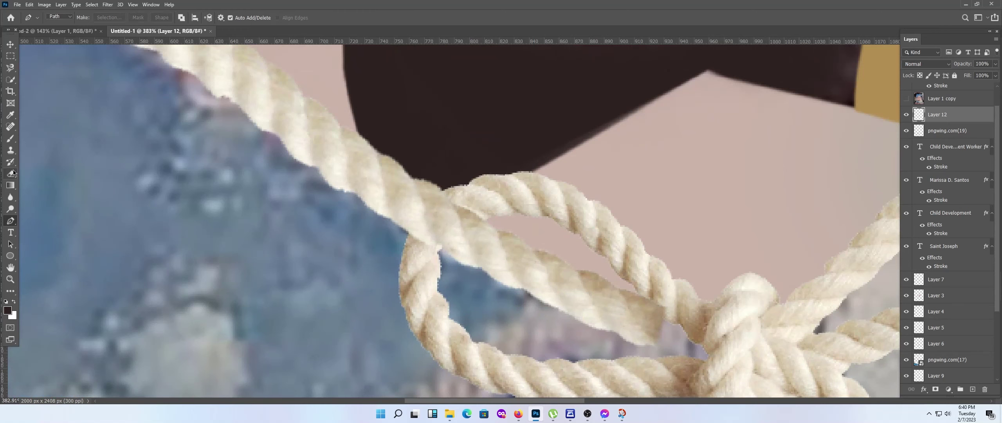
{"action": "left_click", "coordinate": [10, 173]}
{"action": "left_click", "coordinate": [70, 17]}
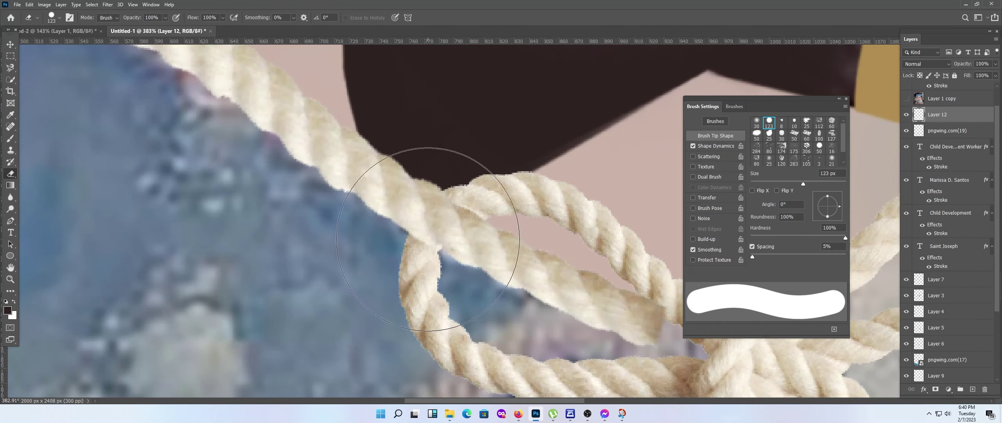
{"action": "key", "text": "bracketleft"}
{"action": "key", "text": "bracketleft"}
{"action": "key", "text": "bracketleft"}
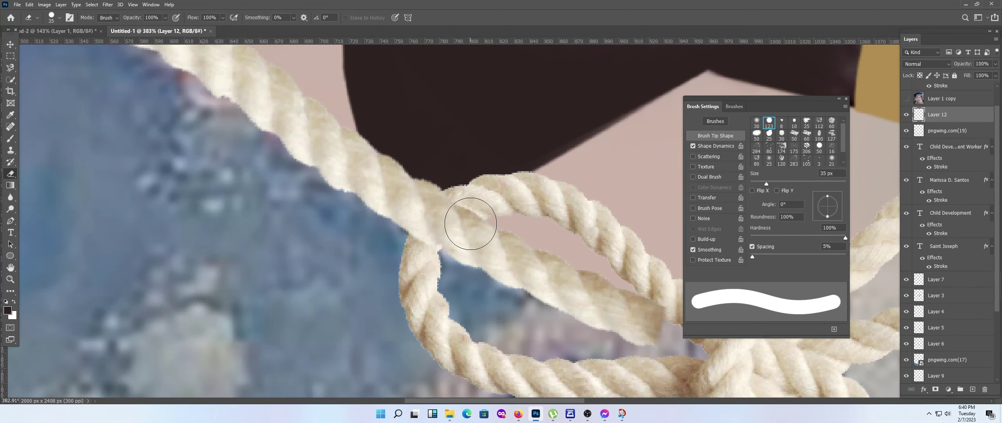
{"action": "key", "text": "bracketleft"}
{"action": "key", "text": "bracketleft"}
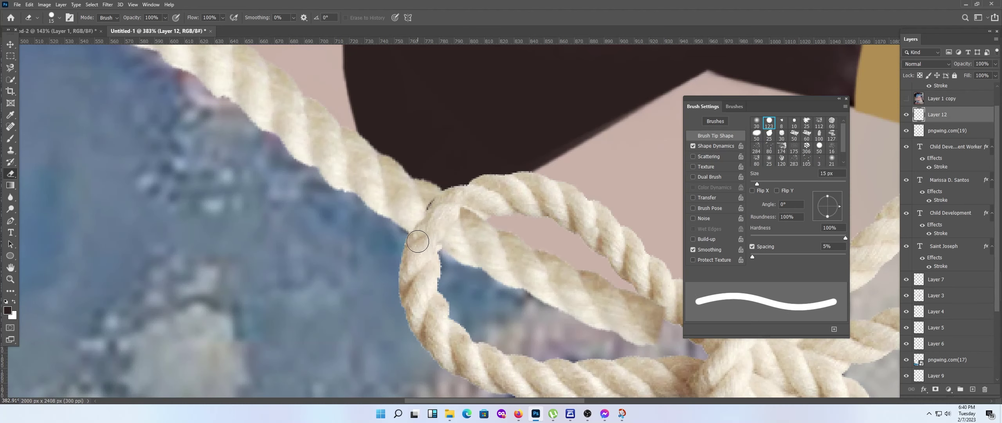
{"action": "left_click_drag", "start_coordinate": [454, 213], "coordinate": [450, 220]}
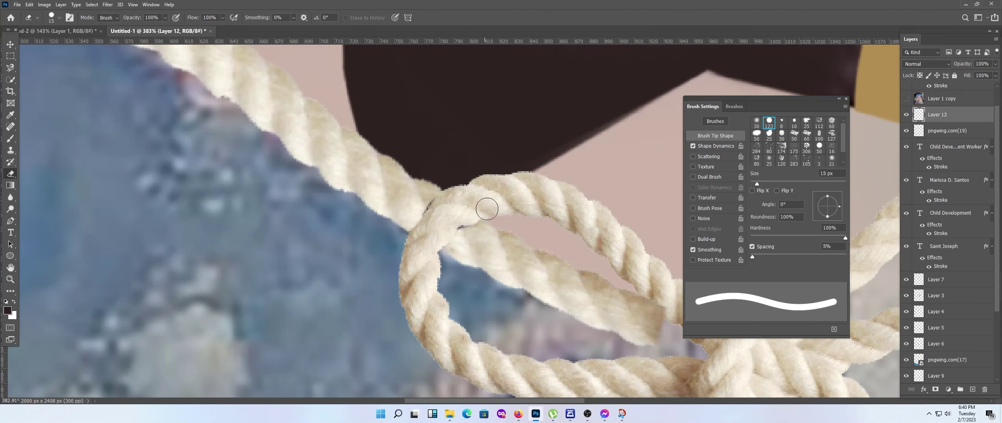
{"action": "scroll", "coordinate": [487, 209], "scroll_direction": "down", "scroll_amount": 10}
{"action": "key", "text": "F5"}
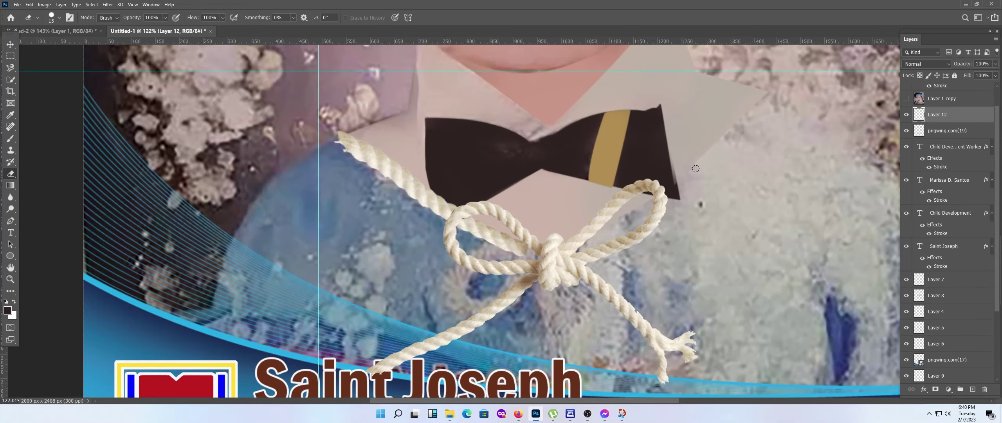
{"action": "scroll", "coordinate": [548, 244], "scroll_direction": "up", "scroll_amount": 3}
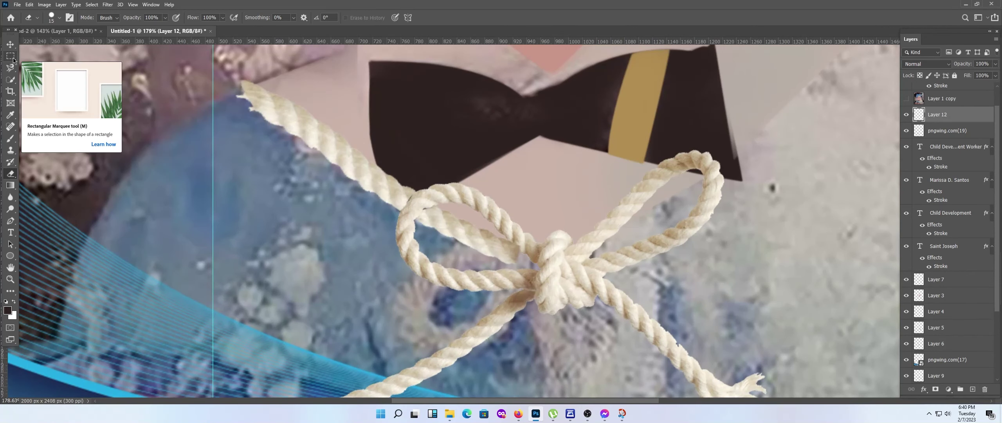
Warp the Layer 12 strand so it curves smoothly into the knot.
{"action": "key", "text": "v"}
{"action": "key", "text": "ctrl+t"}
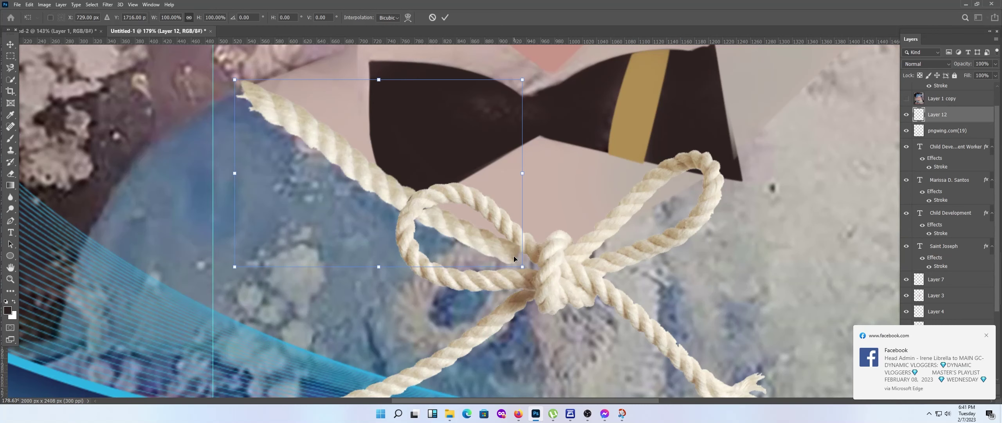
{"action": "left_click", "coordinate": [408, 18]}
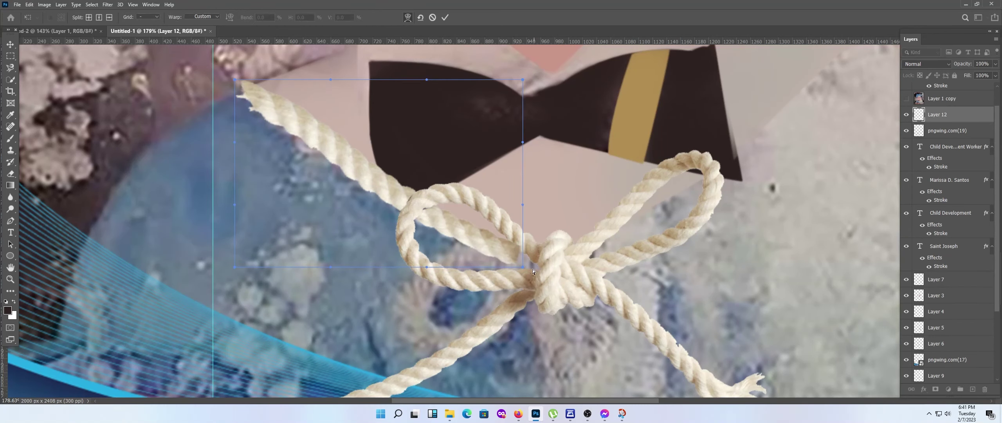
{"action": "left_click_drag", "start_coordinate": [522, 266], "coordinate": [550, 281]}
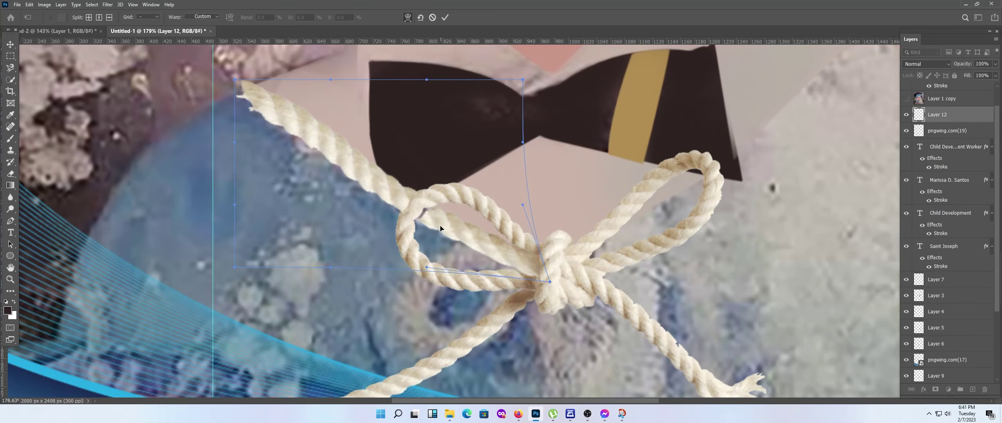
{"action": "left_click_drag", "start_coordinate": [427, 223], "coordinate": [424, 224]}
{"action": "key", "text": "Return"}
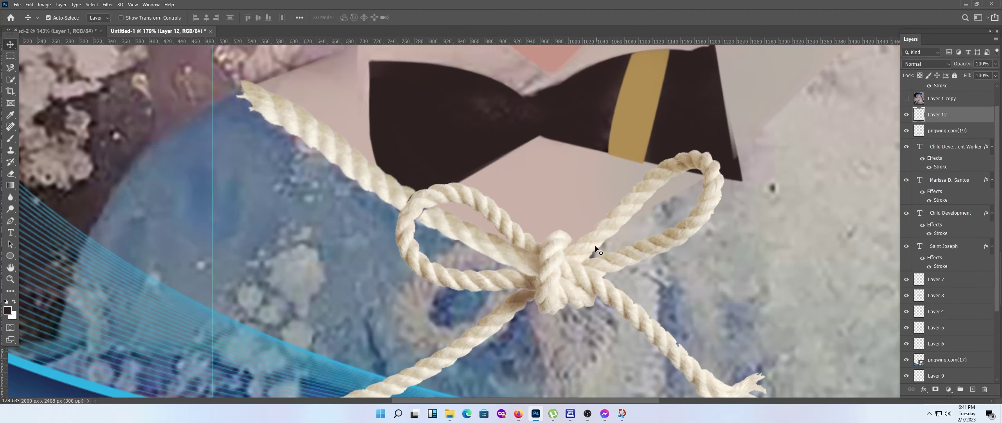
{"action": "scroll", "coordinate": [547, 185], "scroll_direction": "down", "scroll_amount": 3}
{"action": "scroll", "coordinate": [548, 185], "scroll_direction": "down", "scroll_amount": 3}
On the pngwing.com(19) layer, select a traced rope section and move a copy up-right.
{"action": "scroll", "coordinate": [551, 182], "scroll_direction": "up", "scroll_amount": 2}
{"action": "left_click", "coordinate": [540, 242]}
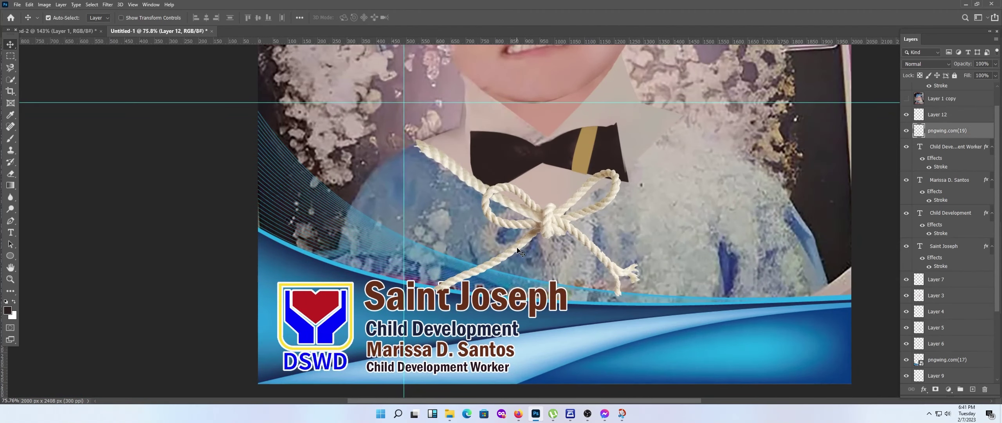
{"action": "left_click", "coordinate": [13, 224]}
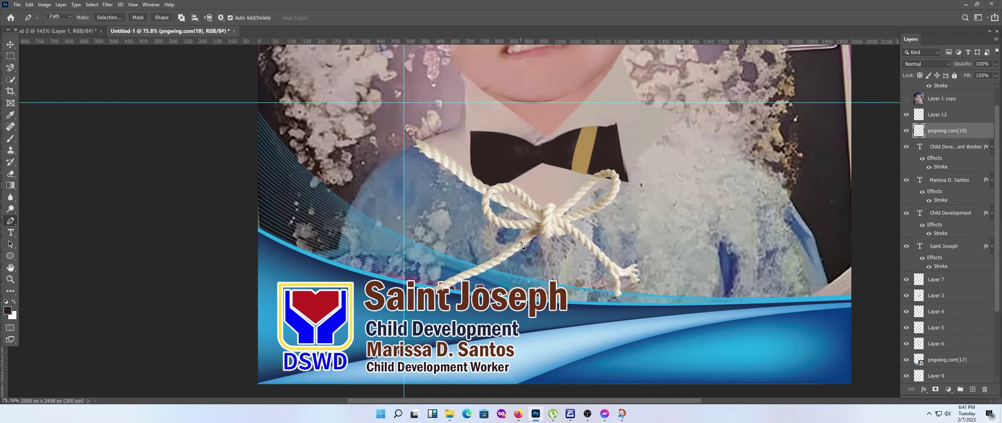
{"action": "right_click", "coordinate": [509, 250]}
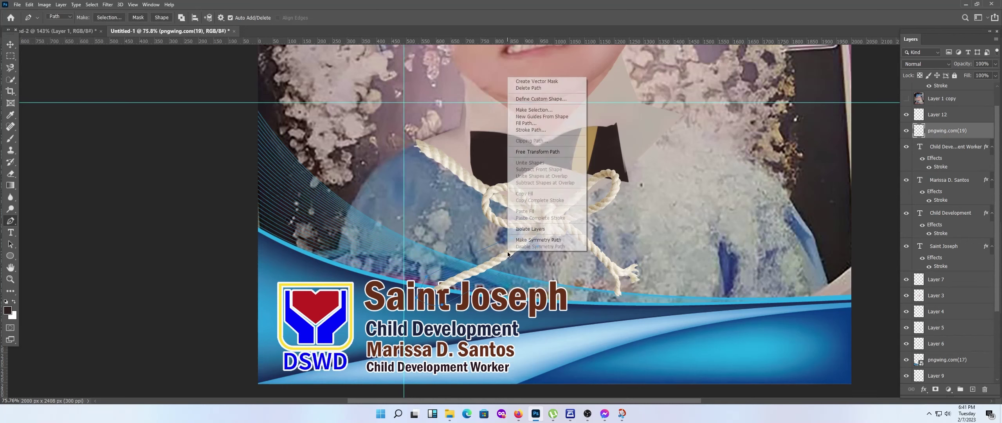
{"action": "left_click", "coordinate": [540, 111]}
{"action": "key", "text": "Return"}
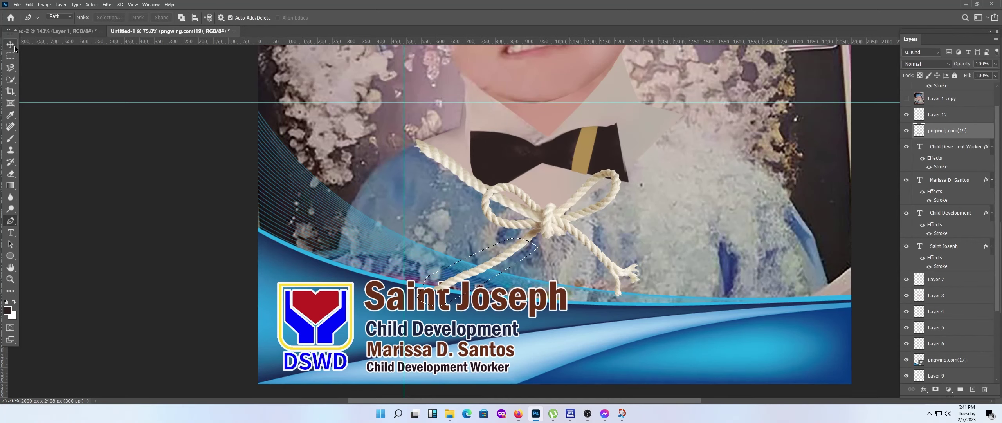
{"action": "key", "text": "v"}
{"action": "mouse_move", "coordinate": [501, 279]}
{"action": "left_mouse_down"}
{"action": "mouse_move", "coordinate": [653, 174]}
{"action": "mouse_move", "coordinate": [692, 124]}
{"action": "left_mouse_up"}
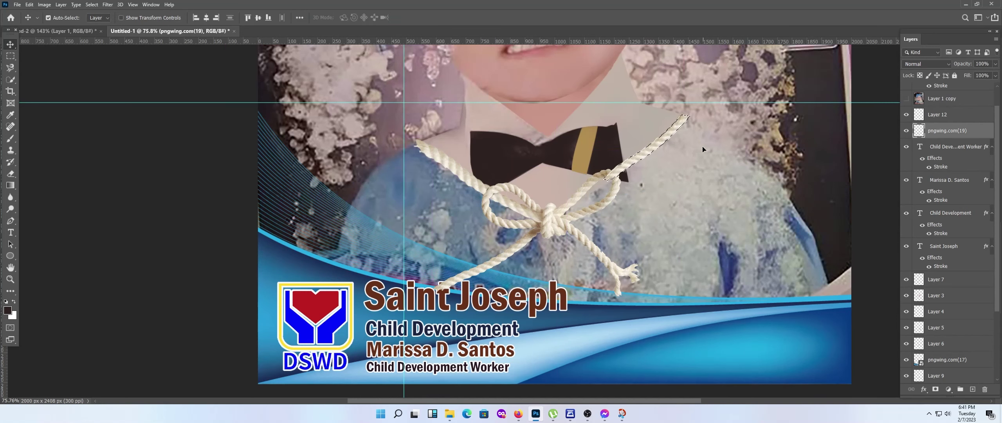
Warp the copied rope piece into a curve and enlarge it to about 104%.
{"action": "key", "text": "ctrl+t"}
{"action": "scroll", "coordinate": [566, 197], "scroll_direction": "up", "scroll_amount": 3}
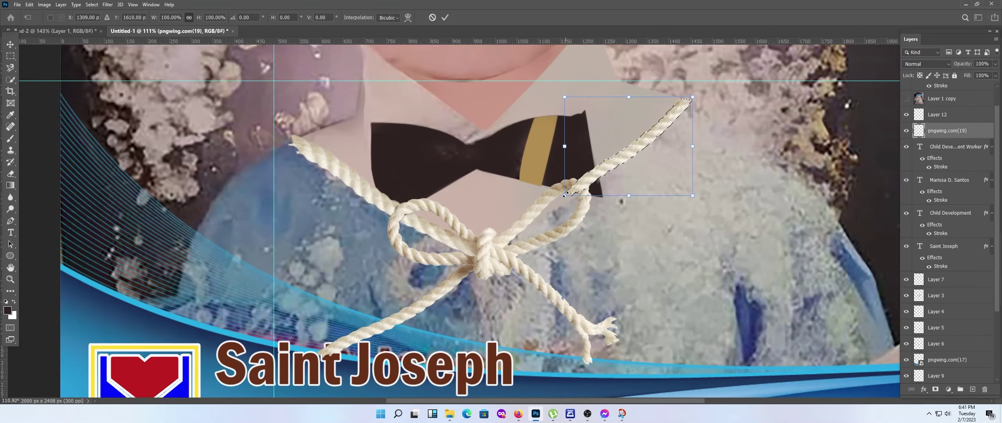
{"action": "left_click_drag", "start_coordinate": [564, 195], "coordinate": [605, 180]}
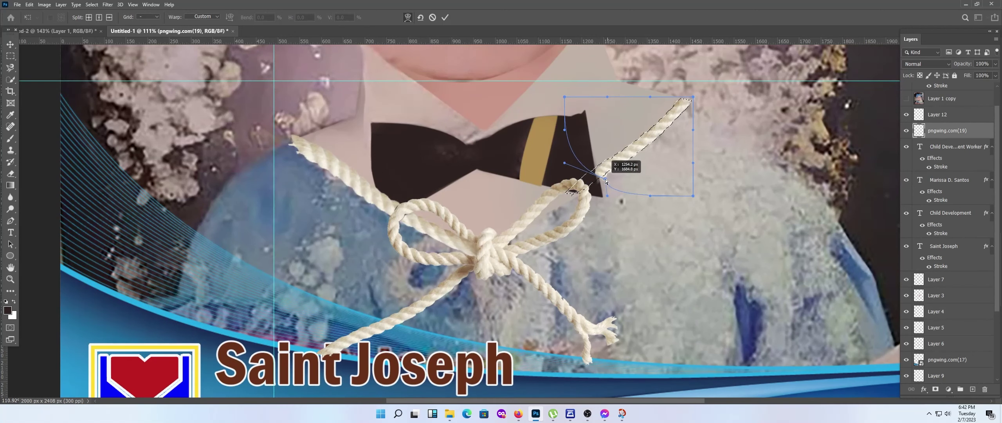
{"action": "key", "text": "Return"}
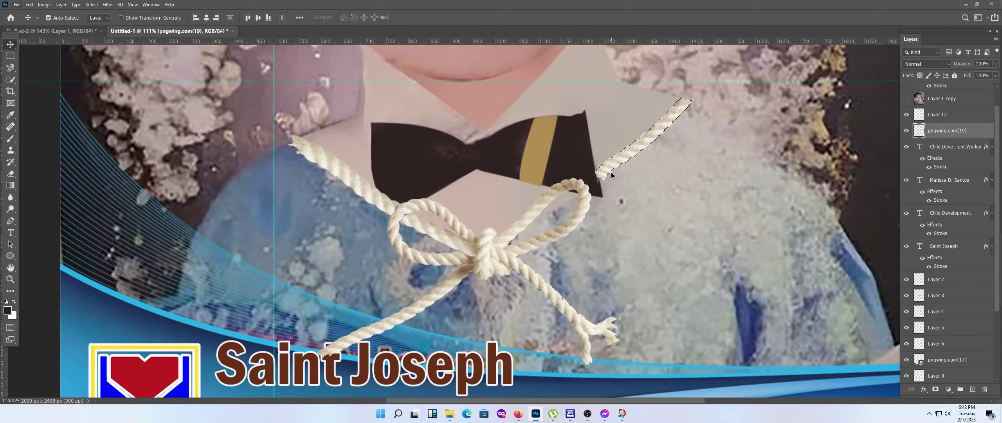
{"action": "key", "text": "ctrl+t"}
{"action": "left_click_drag", "start_coordinate": [594, 181], "coordinate": [579, 196]}
{"action": "key", "text": "Return"}
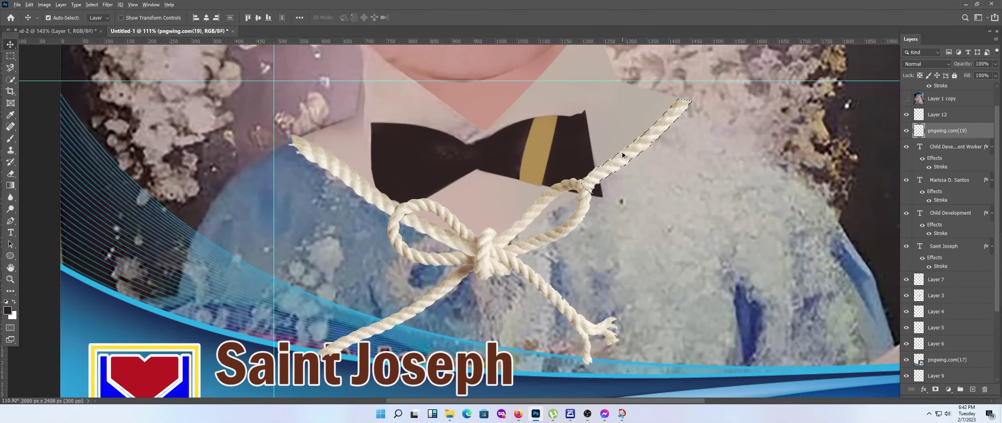
Shift the rope piece down-left toward the knot and warp it again to fit.
{"action": "left_click_drag", "start_coordinate": [620, 160], "coordinate": [542, 218]}
{"action": "key", "text": "ctrl+t"}
{"action": "right_click", "coordinate": [621, 168]}
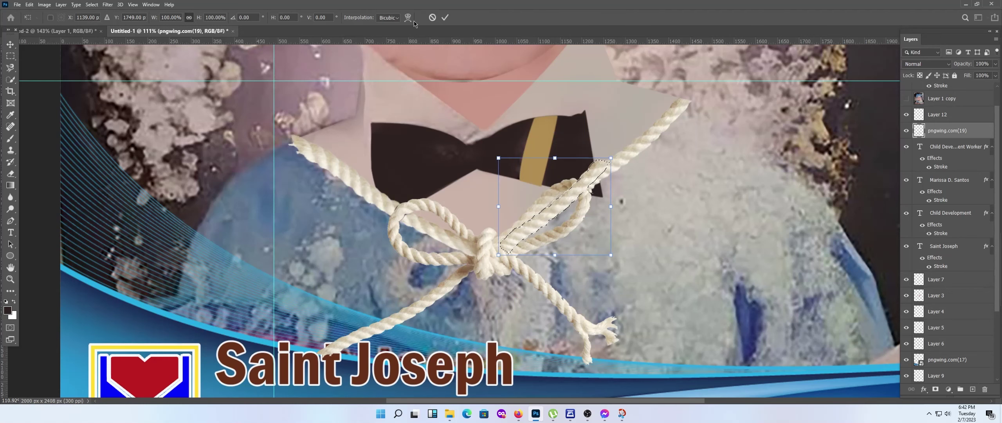
{"action": "left_click", "coordinate": [634, 223]}
{"action": "left_click_drag", "start_coordinate": [612, 158], "coordinate": [618, 151]}
Apply the final rope warp, deselect, and make Layer 12 the active layer.
{"action": "key", "text": "Return"}
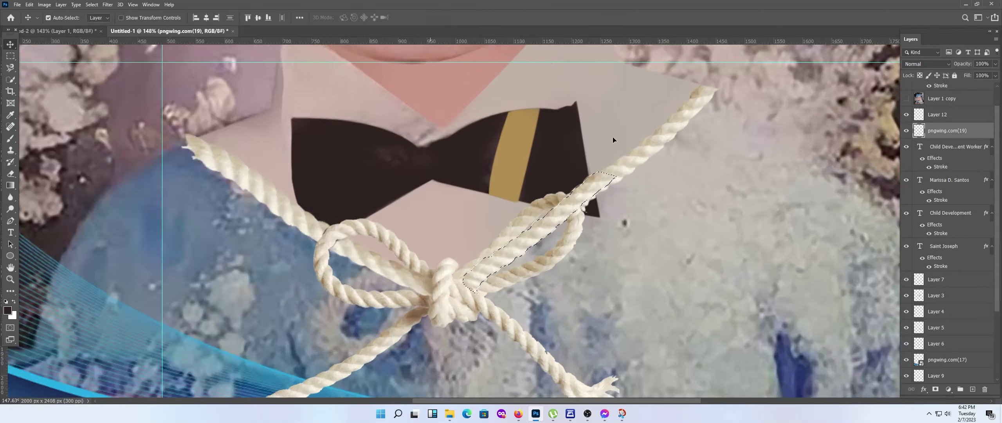
{"action": "scroll", "coordinate": [612, 136], "scroll_direction": "up", "scroll_amount": 4}
{"action": "key", "text": "ctrl+d"}
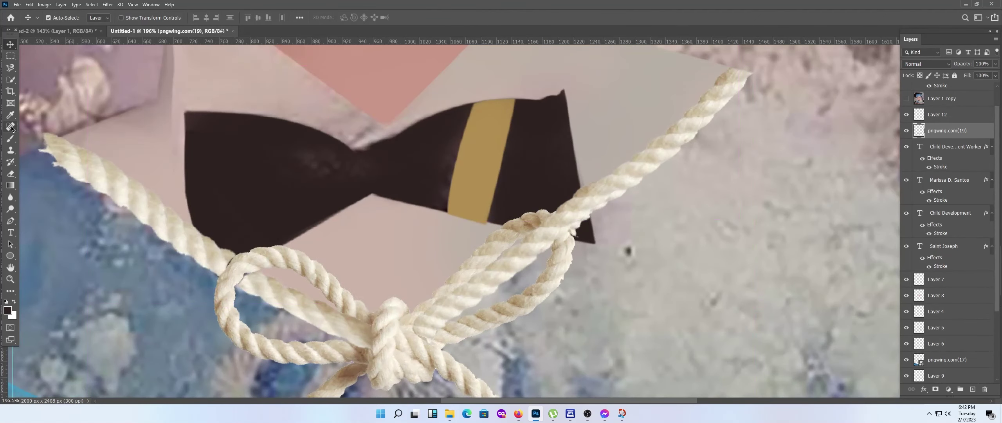
{"action": "left_click", "coordinate": [11, 174]}
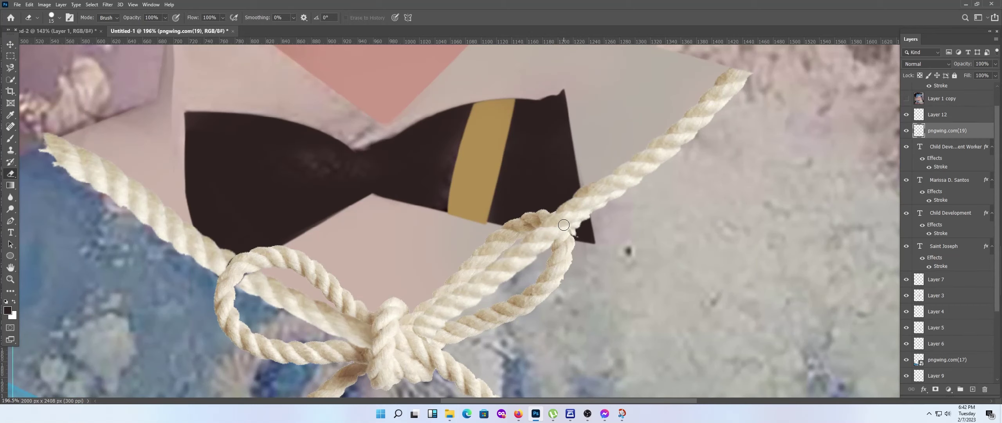
{"action": "left_click", "coordinate": [959, 116]}
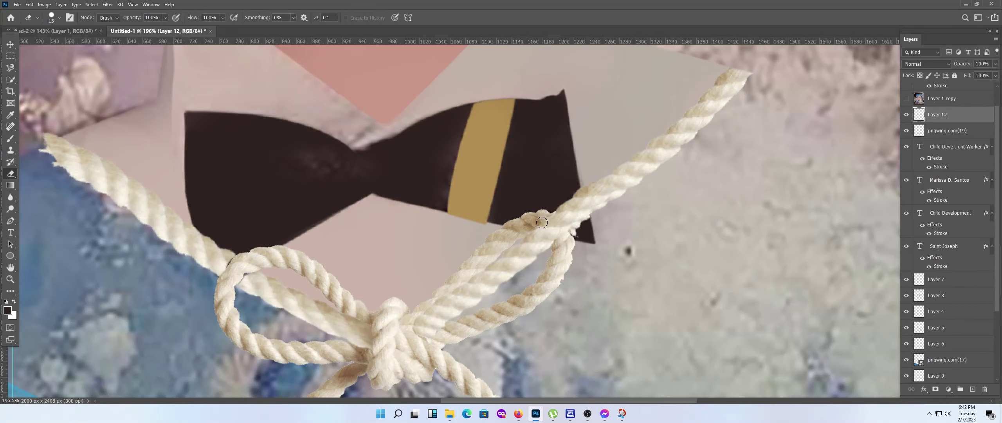
{"action": "key", "text": "v"}
{"action": "left_click_drag", "start_coordinate": [664, 225], "coordinate": [698, 237]}
{"action": "key", "text": "ctrl+z"}
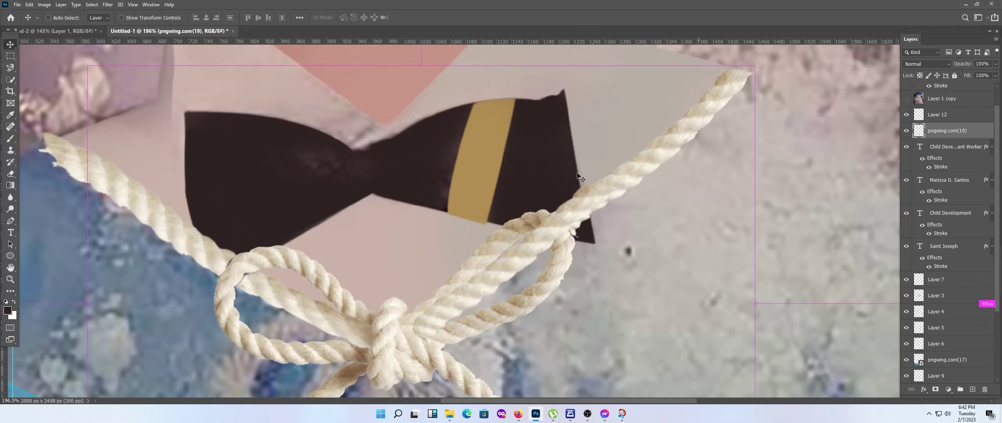
{"action": "scroll", "coordinate": [576, 174], "scroll_direction": "down", "scroll_amount": 2}
{"action": "scroll", "coordinate": [576, 174], "scroll_direction": "down", "scroll_amount": 3}
{"action": "scroll", "coordinate": [563, 193], "scroll_direction": "up", "scroll_amount": 3}
{"action": "scroll", "coordinate": [563, 193], "scroll_direction": "up", "scroll_amount": 2}
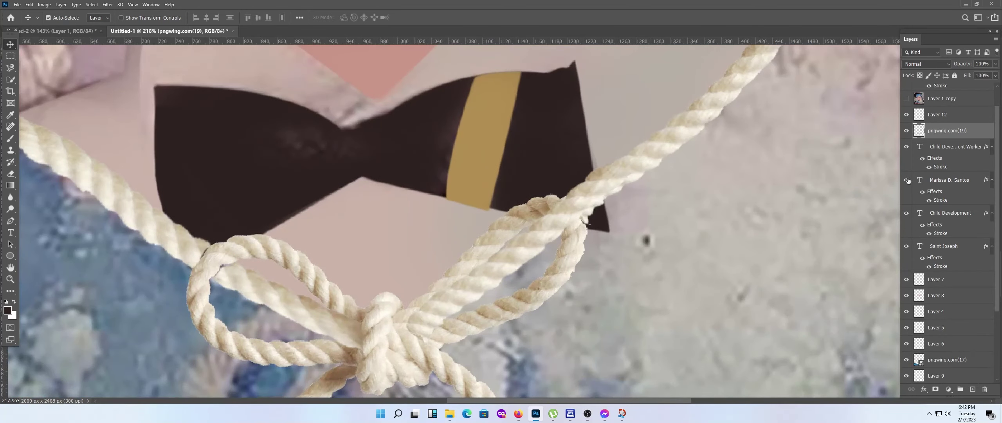
Fill a triangular Pen selection at the bow tie's right tip with the dark foreground colour.
{"action": "left_click", "coordinate": [10, 221]}
{"action": "scroll", "coordinate": [508, 213], "scroll_direction": "up", "scroll_amount": 2}
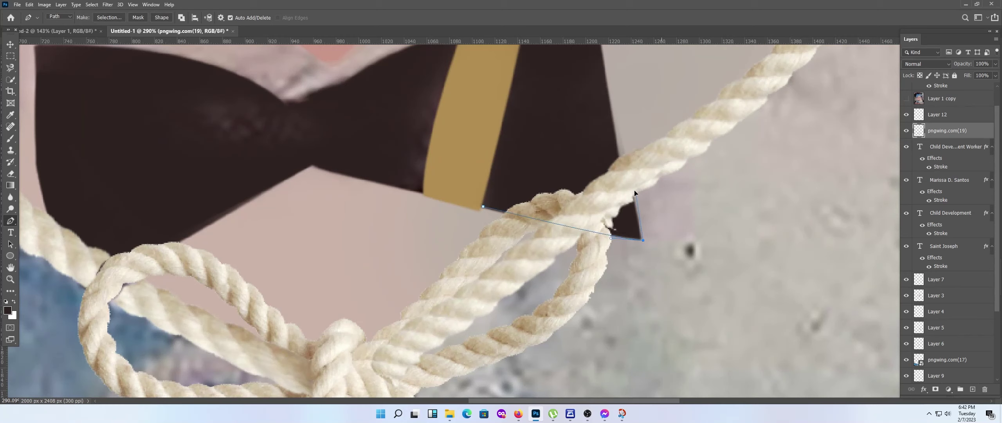
{"action": "right_click", "coordinate": [576, 196]}
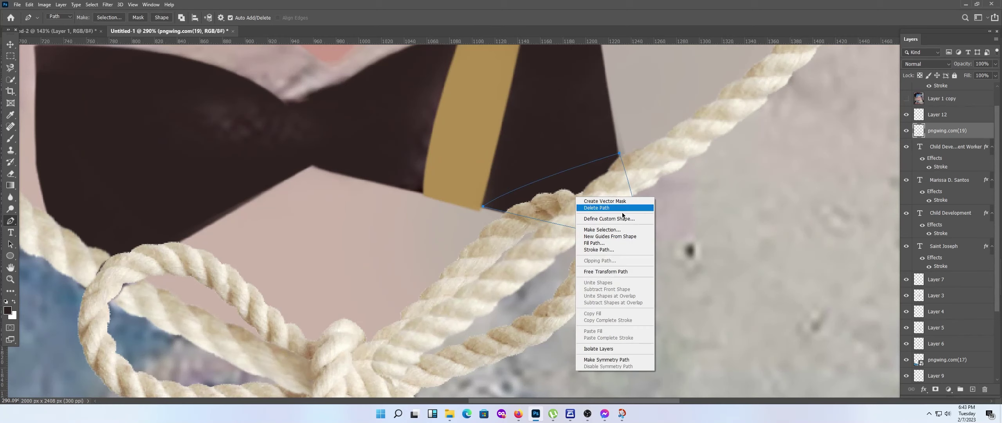
{"action": "left_click", "coordinate": [599, 230]}
{"action": "key", "text": "Return"}
{"action": "key", "text": "alt+BackSpace"}
{"action": "key", "text": "ctrl+d"}
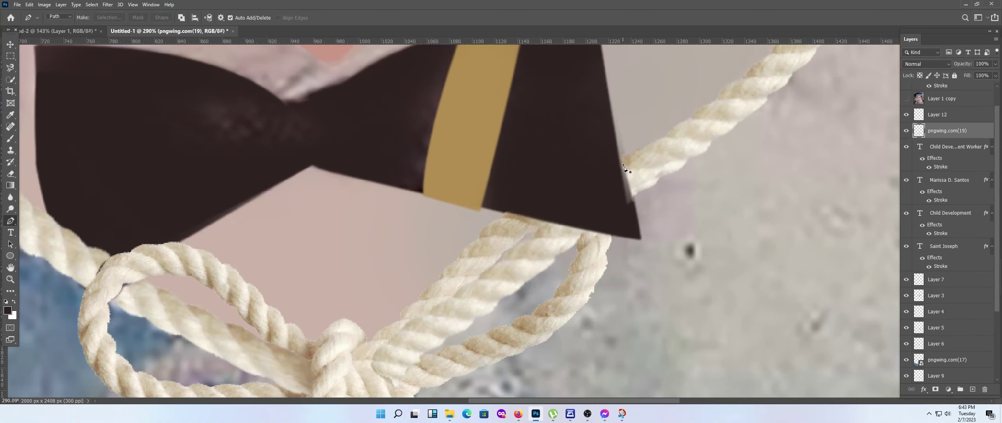
{"action": "scroll", "coordinate": [587, 195], "scroll_direction": "down", "scroll_amount": 3}
{"action": "scroll", "coordinate": [501, 267], "scroll_direction": "down", "scroll_amount": 2}
Add a new empty layer above pngwing.com(17).
{"action": "scroll", "coordinate": [493, 228], "scroll_direction": "down", "scroll_amount": 2}
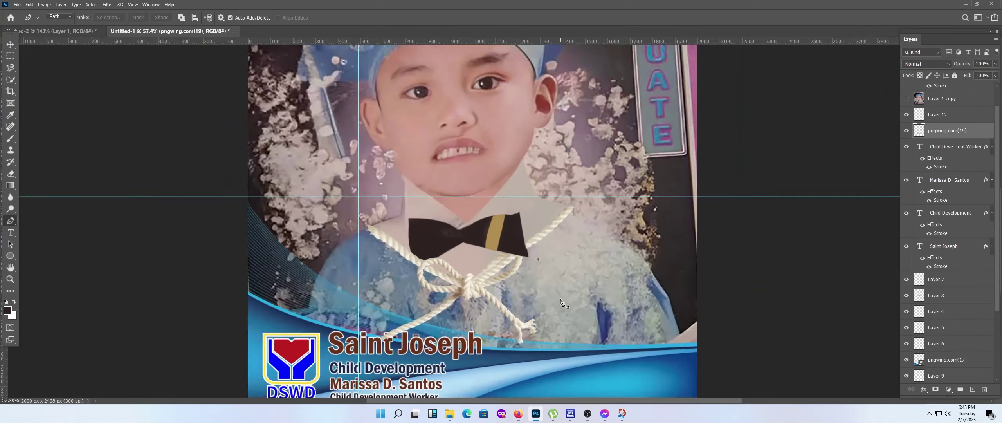
{"action": "scroll", "coordinate": [564, 306], "scroll_direction": "up", "scroll_amount": 3}
{"action": "scroll", "coordinate": [578, 296], "scroll_direction": "down", "scroll_amount": 1}
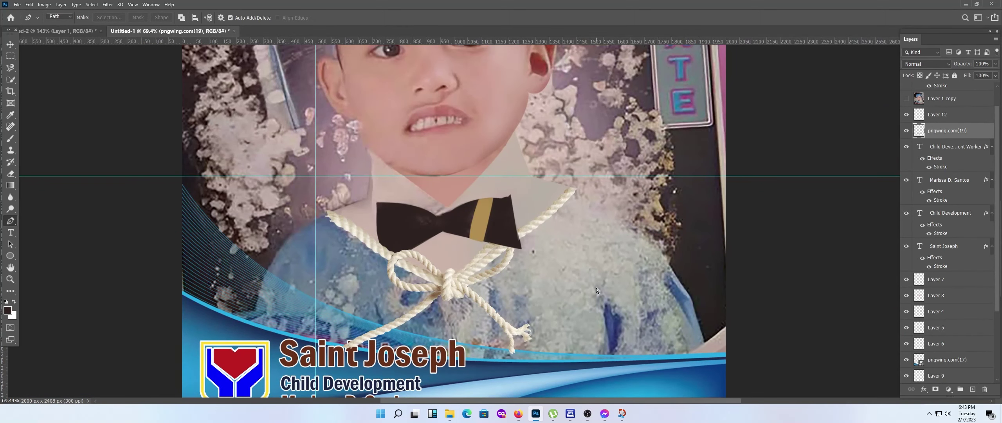
{"action": "scroll", "coordinate": [653, 251], "scroll_direction": "down", "scroll_amount": 2}
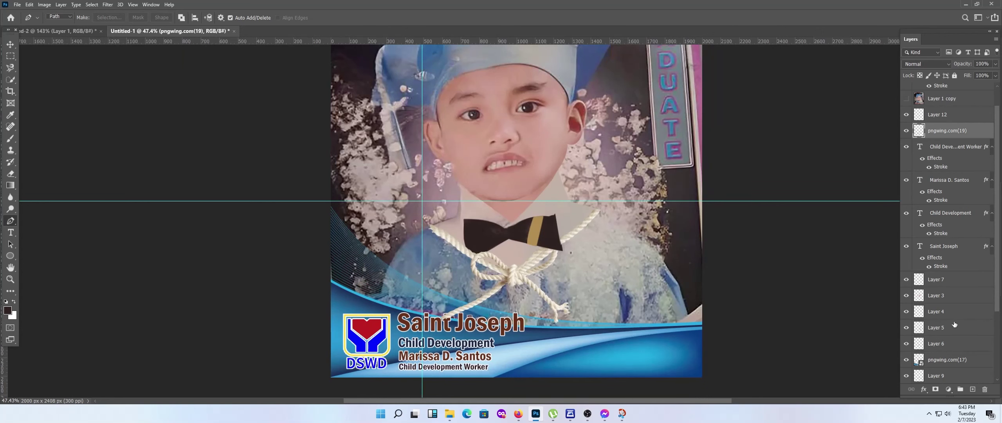
{"action": "left_click", "coordinate": [955, 360]}
{"action": "left_click", "coordinate": [973, 388]}
{"action": "scroll", "coordinate": [599, 270], "scroll_direction": "up", "scroll_amount": 2}
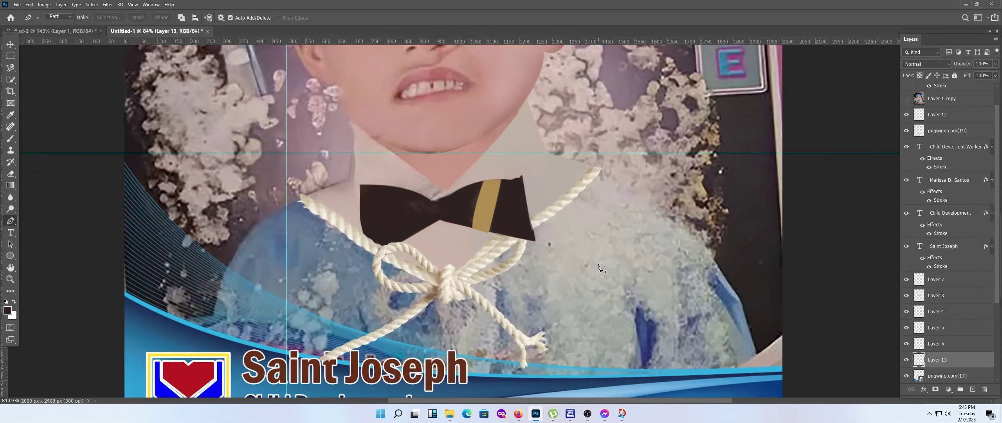
{"action": "scroll", "coordinate": [601, 165], "scroll_direction": "up", "scroll_amount": 1}
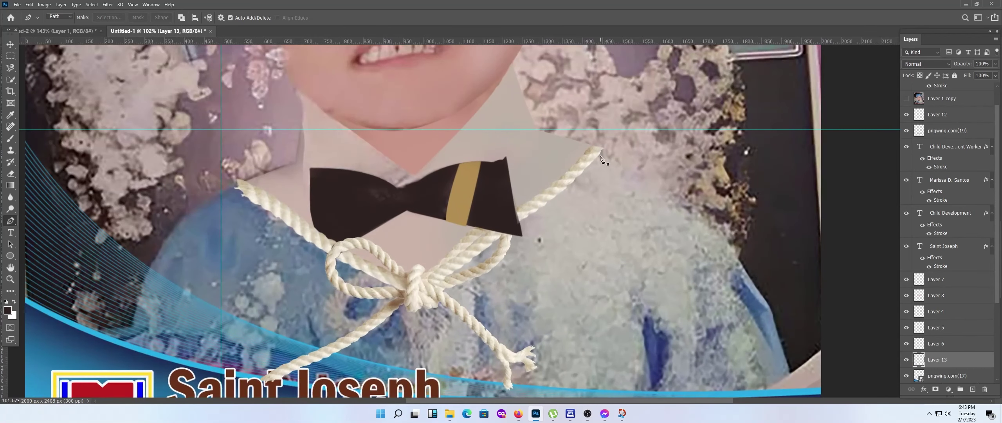
Finish the Pen outline around the gown and convert it into a selection.
{"action": "left_click", "coordinate": [773, 313]}
{"action": "scroll", "coordinate": [787, 293], "scroll_direction": "down", "scroll_amount": 3}
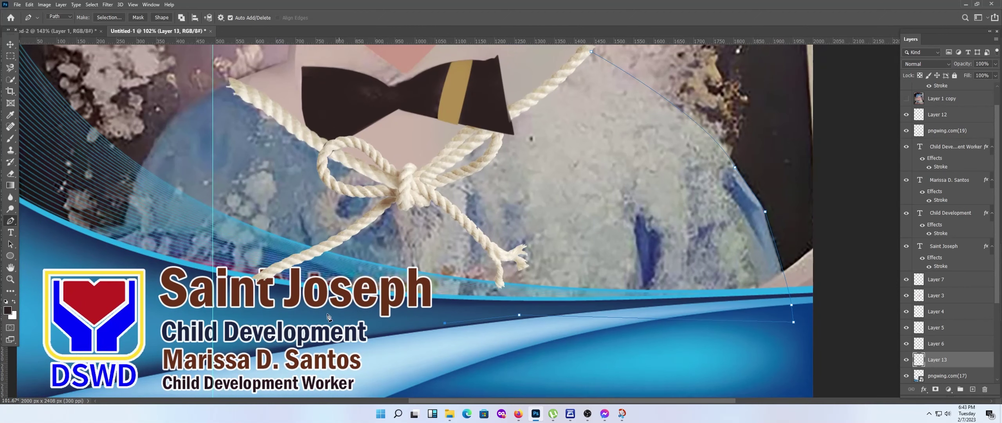
{"action": "left_click", "coordinate": [124, 261]}
{"action": "left_click_drag", "start_coordinate": [182, 334], "coordinate": [349, 383]}
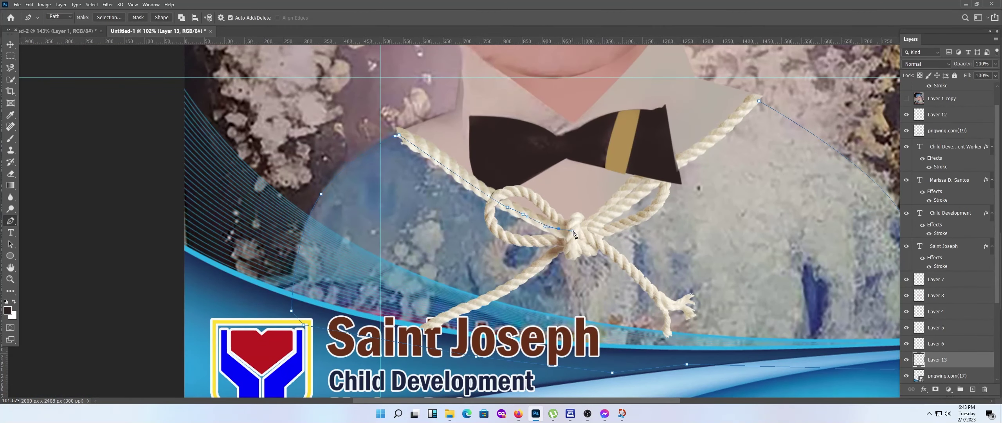
{"action": "right_click", "coordinate": [771, 142]}
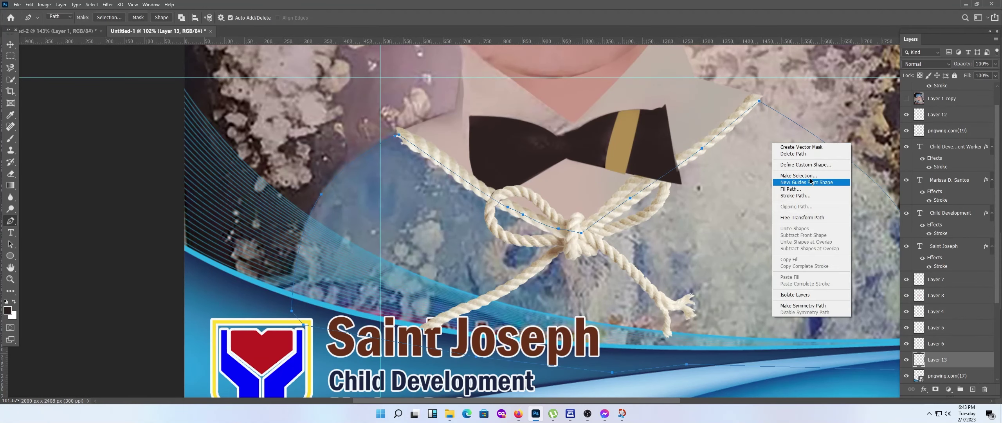
{"action": "left_click", "coordinate": [795, 182]}
{"action": "left_click", "coordinate": [710, 113]}
{"action": "scroll", "coordinate": [469, 195], "scroll_direction": "down", "scroll_amount": 3}
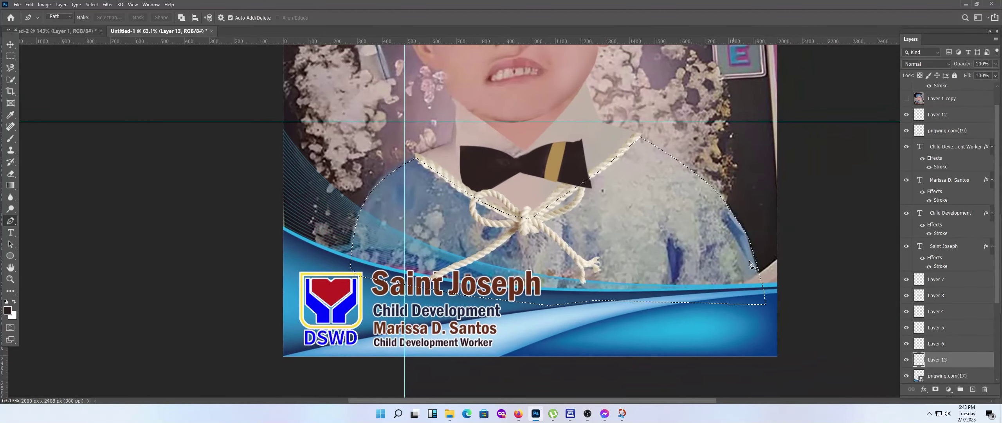
Undo a trial blue brushstroke and move Layer 13 below pngwing.com(17).
{"action": "left_click", "coordinate": [10, 138]}
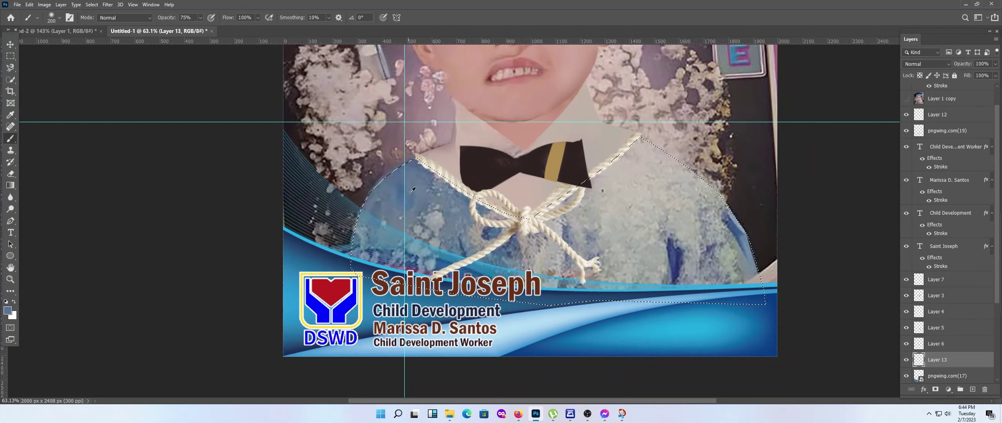
{"action": "mouse_move", "coordinate": [376, 188]}
{"action": "left_mouse_down"}
{"action": "mouse_move", "coordinate": [416, 254]}
{"action": "mouse_move", "coordinate": [454, 215]}
{"action": "left_mouse_up"}
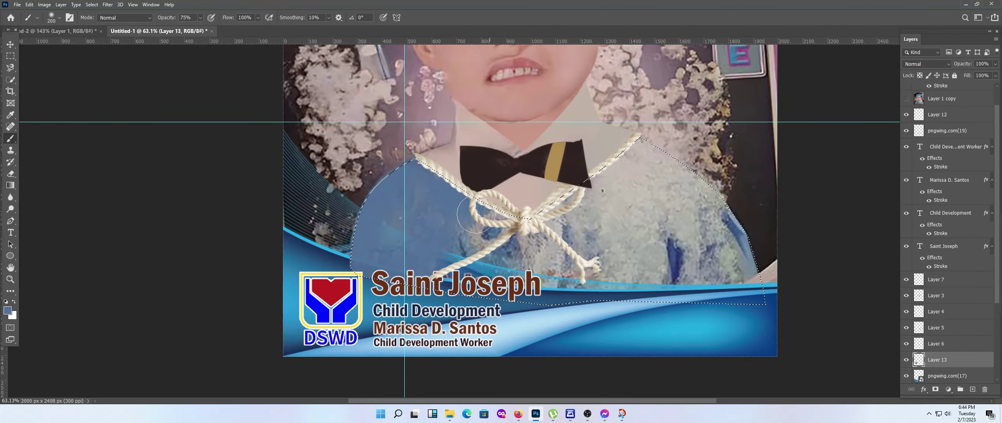
{"action": "key", "text": "F8"}
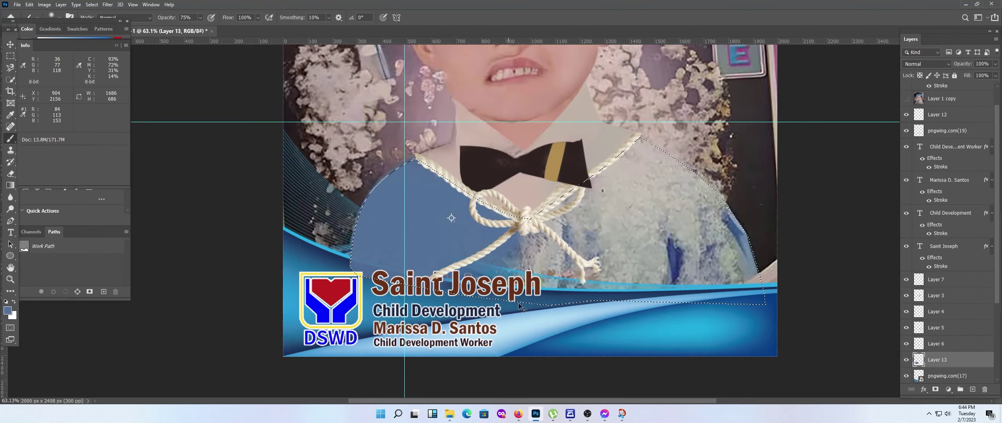
{"action": "key", "text": "ctrl+z"}
{"action": "key", "text": "ctrl+z"}
{"action": "key", "text": "ctrl+z"}
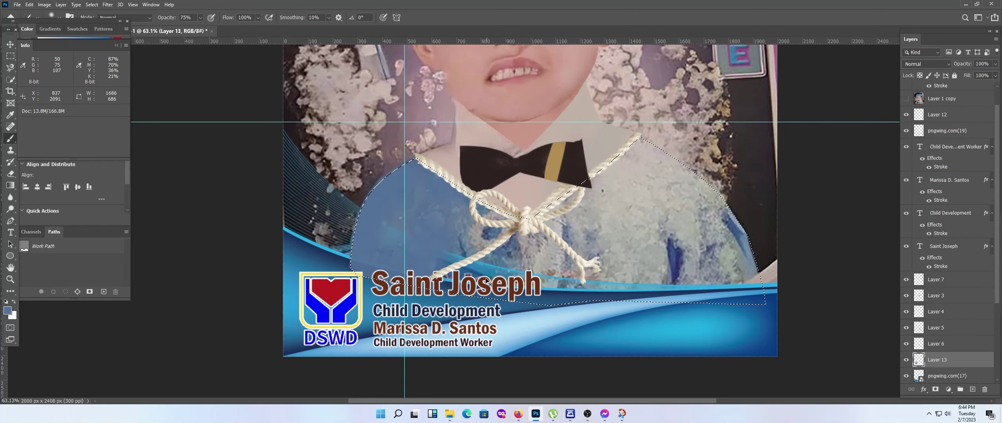
{"action": "key", "text": "ctrl+z"}
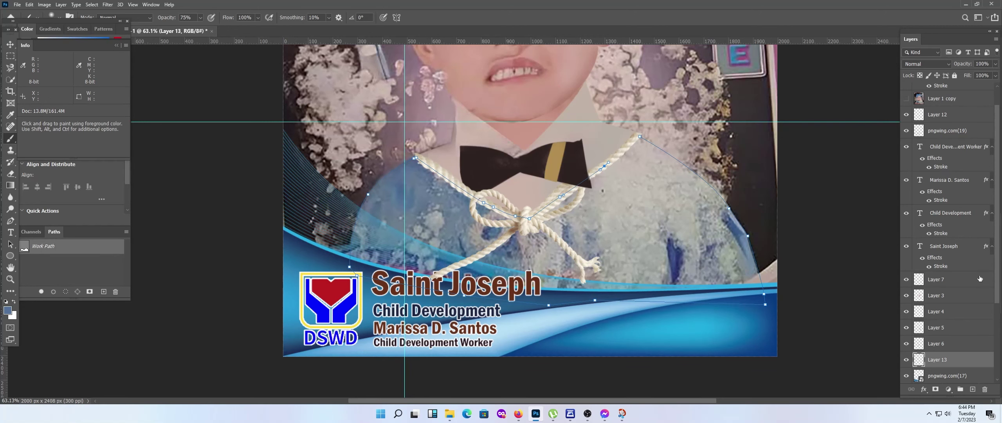
{"action": "scroll", "coordinate": [943, 323], "scroll_direction": "down", "scroll_amount": 2}
{"action": "left_click_drag", "start_coordinate": [972, 326], "coordinate": [972, 345]}
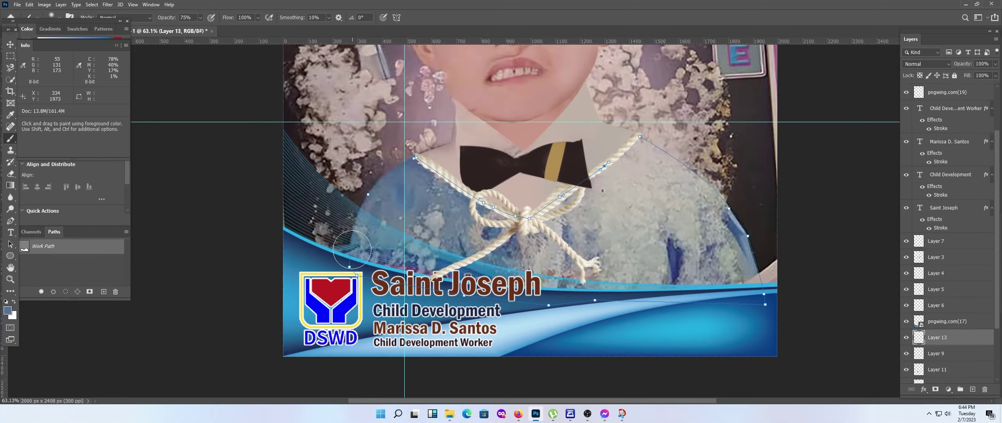
Turn the gown Pen outline into a selection again.
{"action": "right_click", "coordinate": [456, 215]}
{"action": "left_click", "coordinate": [10, 220]}
{"action": "right_click", "coordinate": [471, 225]}
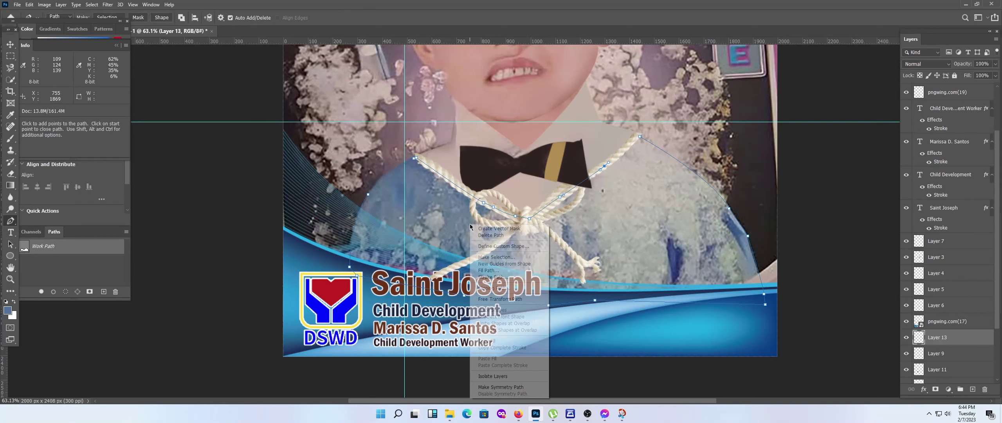
{"action": "left_click", "coordinate": [493, 260]}
{"action": "key", "text": "Return"}
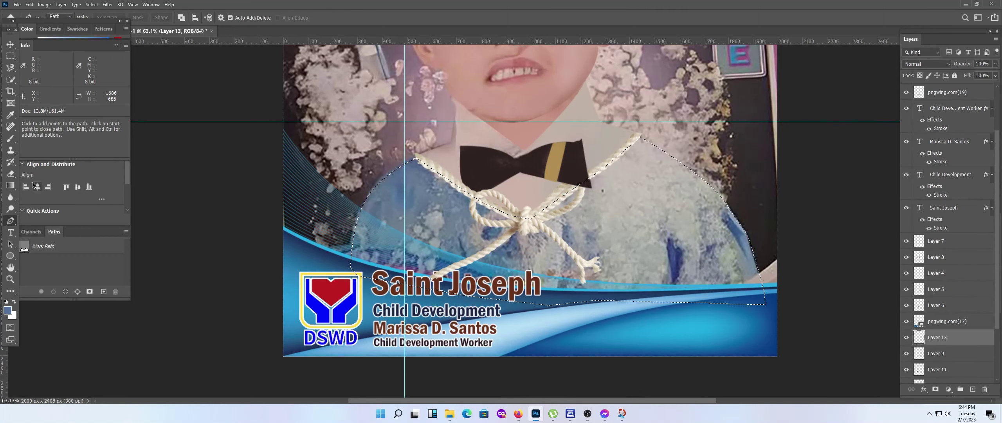
Brush the selected gown solid dark blue sampled from the gown, then deselect.
{"action": "left_click", "coordinate": [9, 140]}
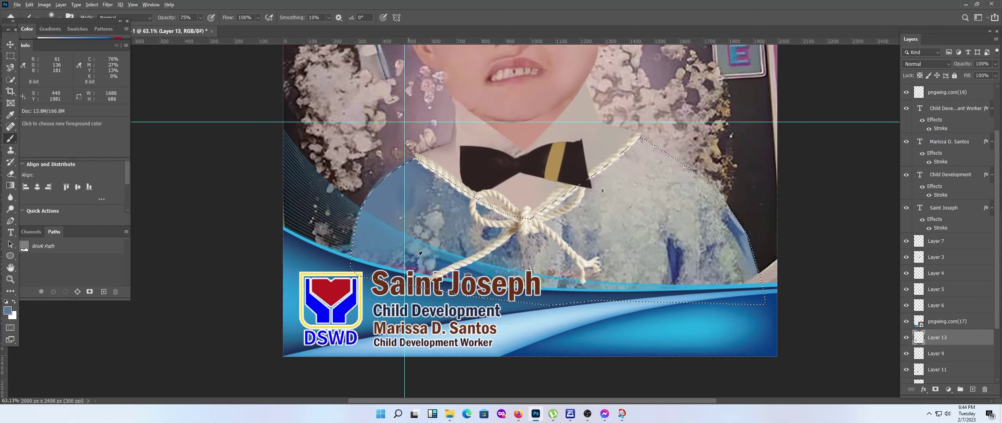
{"action": "left_click_drag", "start_coordinate": [496, 226], "coordinate": [469, 251]}
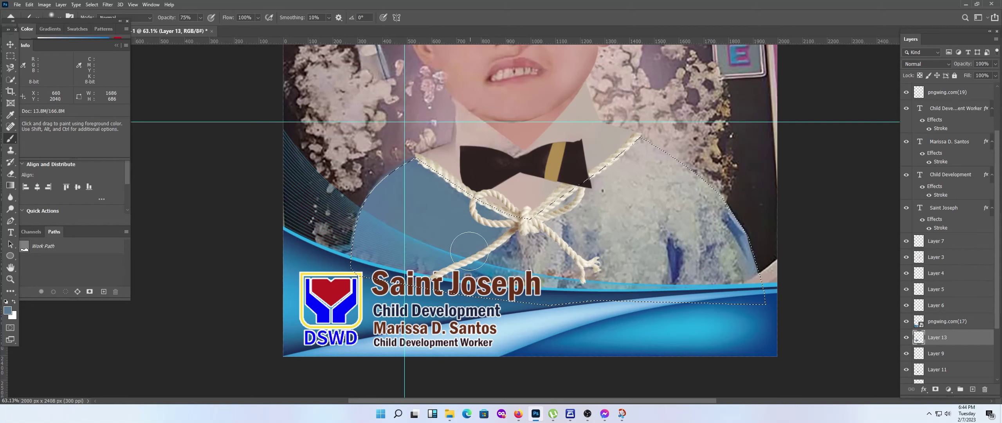
{"action": "left_click", "coordinate": [666, 260], "text": "alt"}
{"action": "mouse_move", "coordinate": [634, 157]}
{"action": "left_mouse_down"}
{"action": "mouse_move", "coordinate": [655, 299]}
{"action": "mouse_move", "coordinate": [624, 193]}
{"action": "mouse_move", "coordinate": [707, 239]}
{"action": "mouse_move", "coordinate": [630, 222]}
{"action": "mouse_move", "coordinate": [419, 249]}
{"action": "mouse_move", "coordinate": [450, 195]}
{"action": "left_mouse_up"}
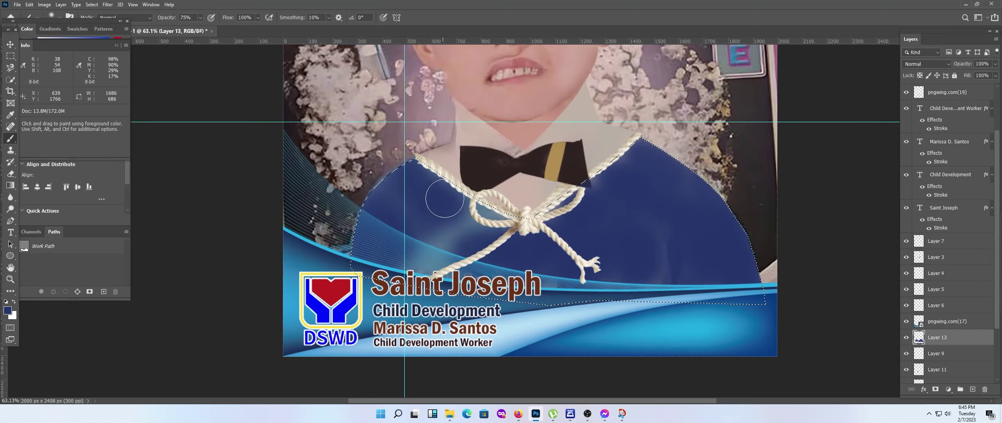
{"action": "scroll", "coordinate": [520, 278], "scroll_direction": "down", "scroll_amount": 2}
{"action": "scroll", "coordinate": [547, 277], "scroll_direction": "down", "scroll_amount": 1}
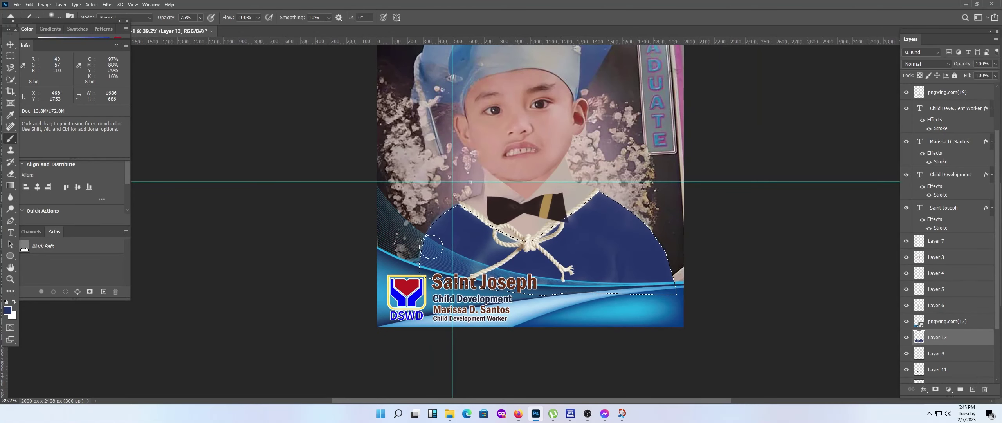
{"action": "key", "text": "ctrl+d"}
{"action": "scroll", "coordinate": [440, 258], "scroll_direction": "up", "scroll_amount": 1}
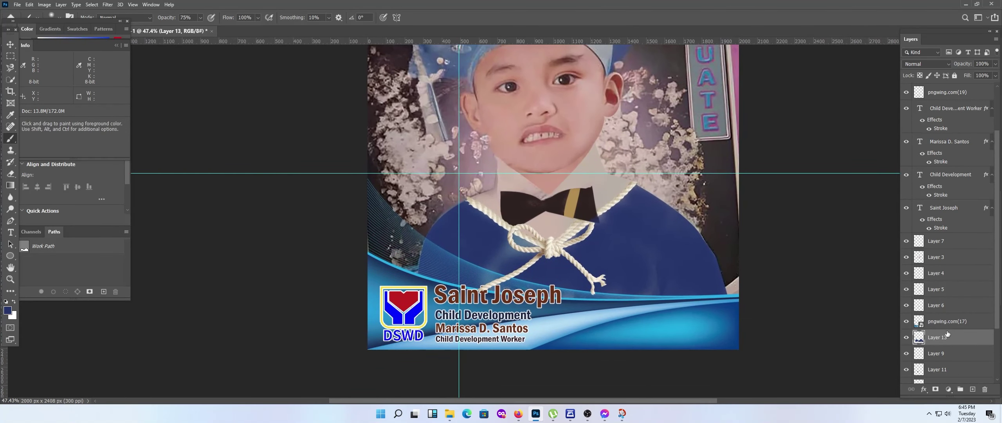
{"action": "key", "text": "alt+bracketleft"}
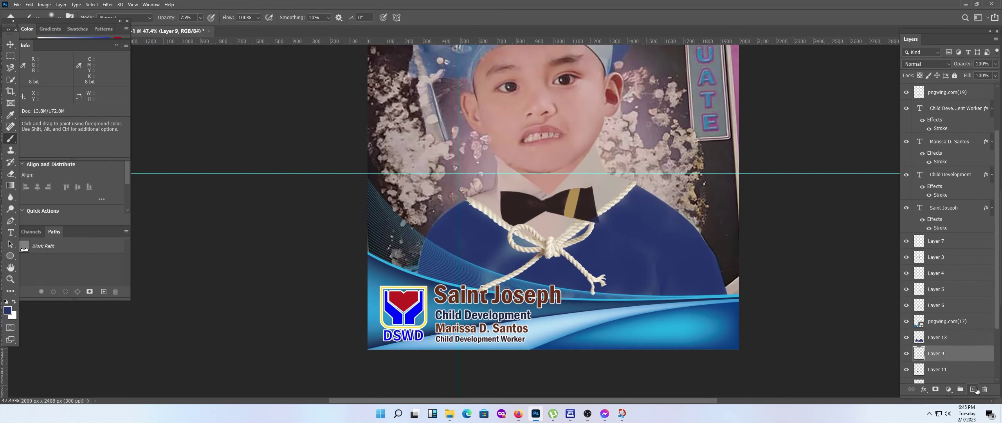
On a new layer, Pen-outline the strip below the bow tie and make it a selection.
{"action": "left_click", "coordinate": [972, 389]}
{"action": "scroll", "coordinate": [529, 224], "scroll_direction": "up", "scroll_amount": 1}
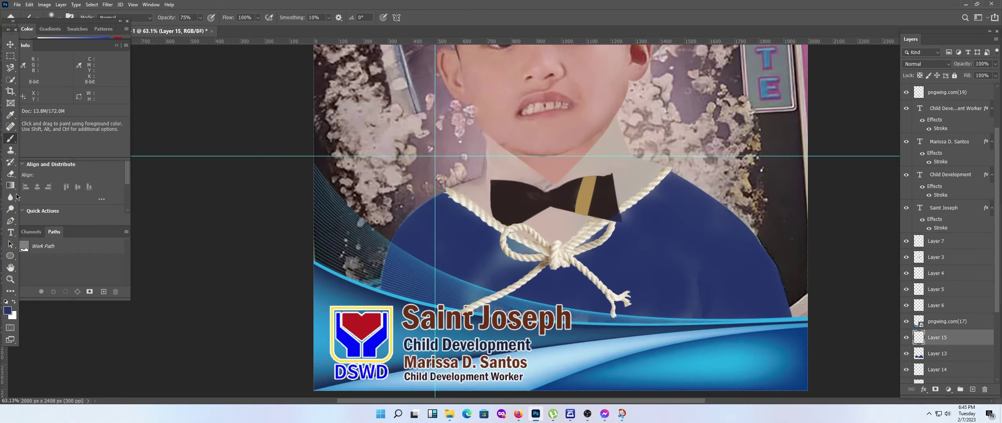
{"action": "key", "text": "p"}
{"action": "left_click", "coordinate": [542, 210]}
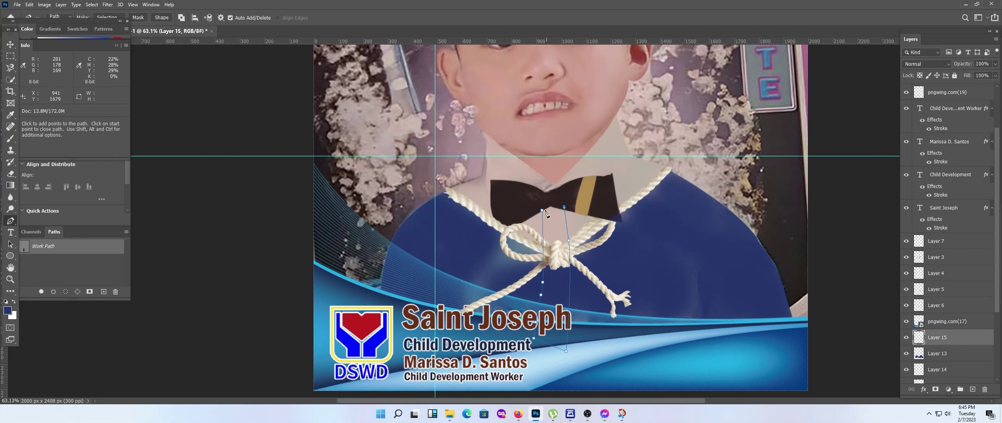
{"action": "right_click", "coordinate": [566, 223]}
{"action": "left_click", "coordinate": [607, 83]}
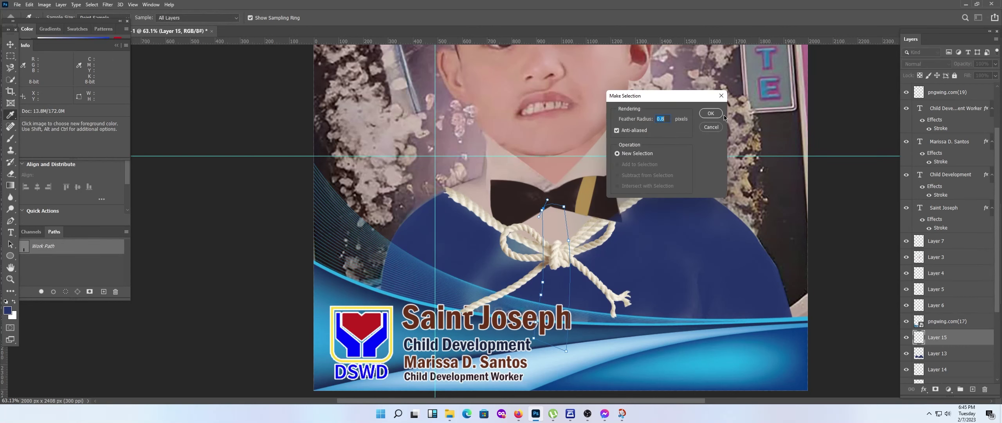
{"action": "left_click", "coordinate": [711, 113]}
Brush the strip a pale beige-pink, then deselect.
{"action": "key", "text": "b"}
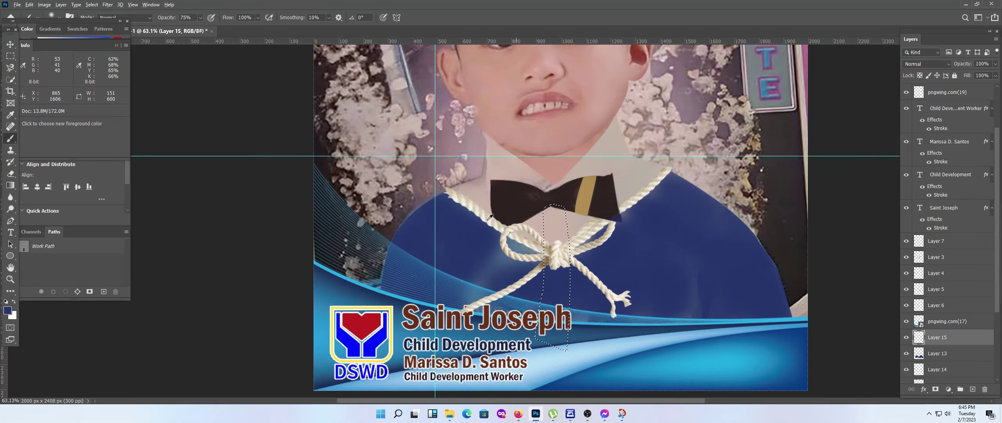
{"action": "left_click", "coordinate": [548, 141], "text": "alt"}
{"action": "left_click_drag", "start_coordinate": [553, 211], "coordinate": [555, 315]}
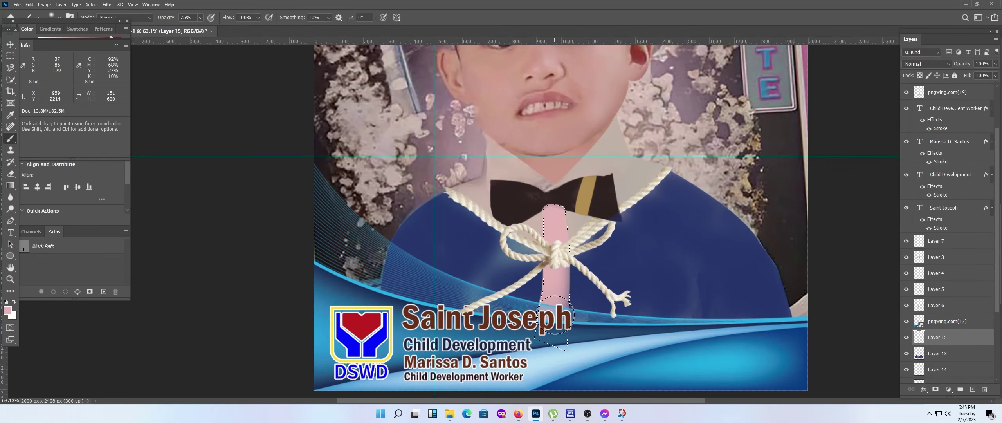
{"action": "left_click", "coordinate": [576, 164], "text": "alt"}
{"action": "left_click_drag", "start_coordinate": [554, 212], "coordinate": [548, 313]}
{"action": "key", "text": "ctrl+d"}
{"action": "scroll", "coordinate": [603, 200], "scroll_direction": "down", "scroll_amount": 2}
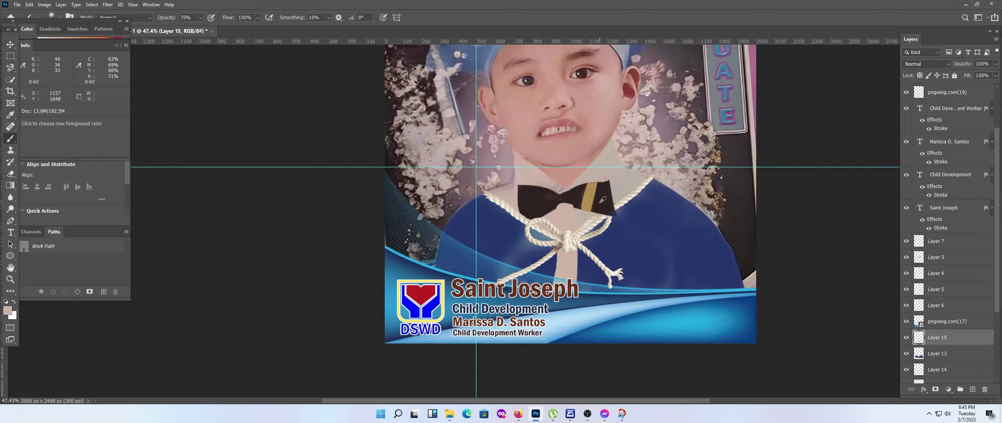
{"action": "scroll", "coordinate": [603, 200], "scroll_direction": "up", "scroll_amount": 5}
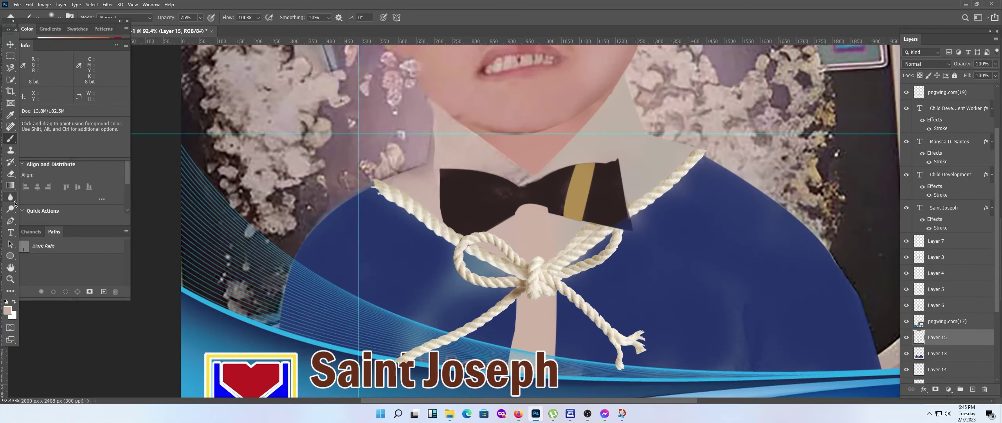
Erase the pink notch just below the bow tie.
{"action": "left_click", "coordinate": [11, 174]}
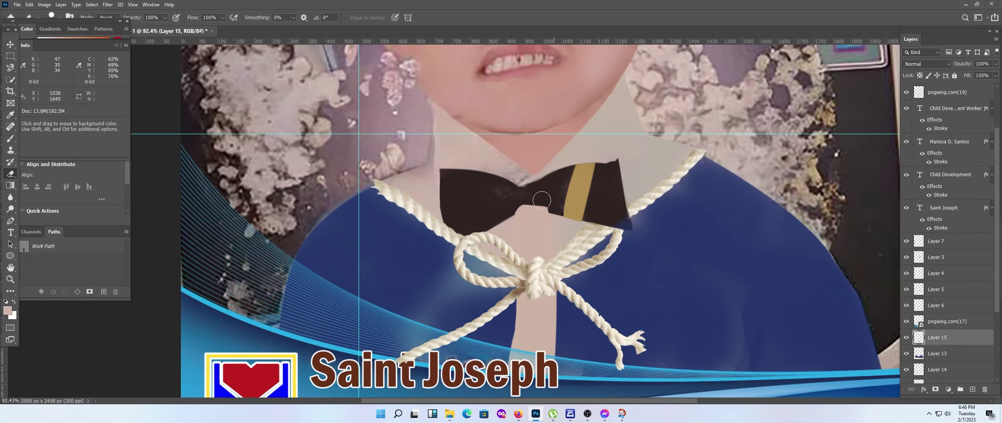
{"action": "left_click_drag", "start_coordinate": [542, 200], "coordinate": [517, 202]}
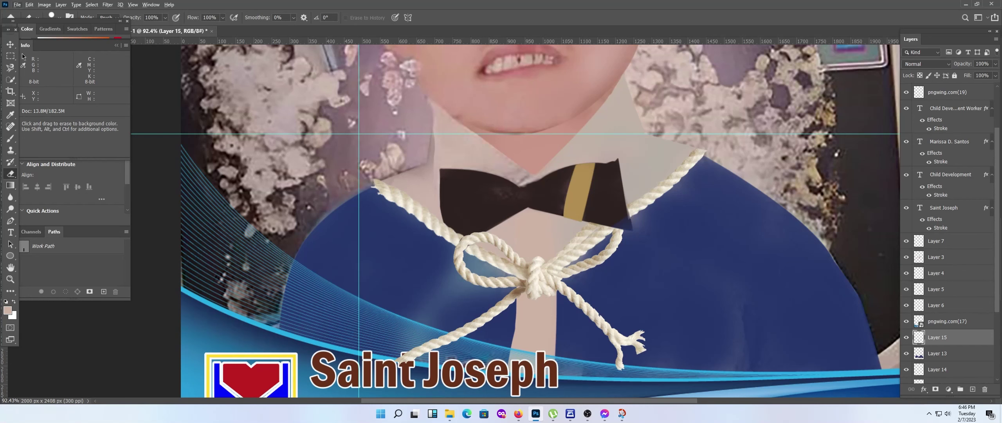
{"action": "left_click", "coordinate": [11, 44]}
{"action": "key", "text": "ctrl+u"}
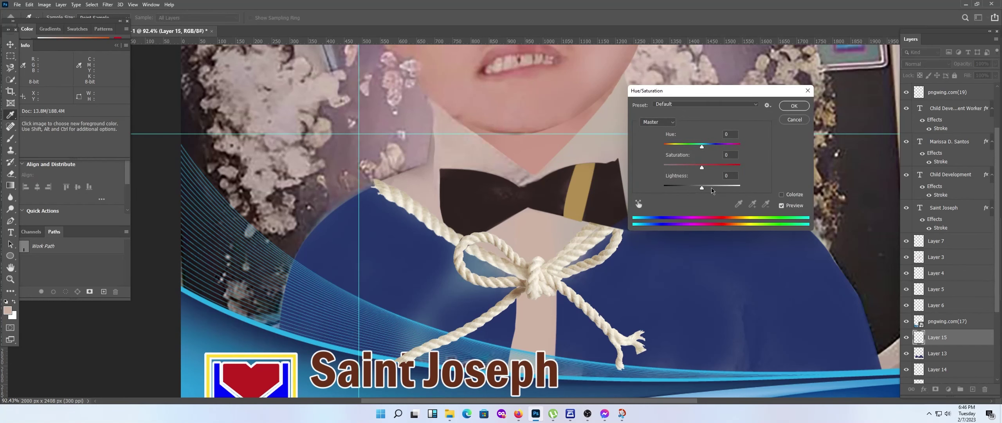
{"action": "key", "text": "Escape"}
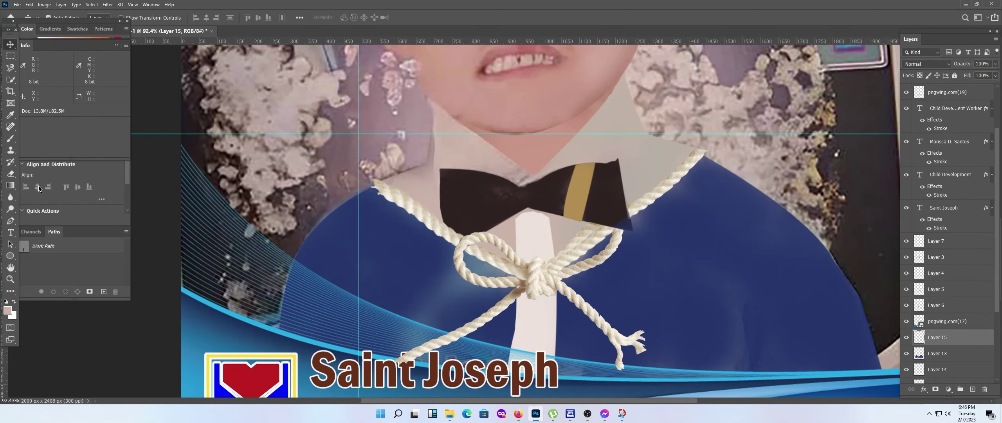
Erase the rope's dangling tails below the knot on pngwing.com(19).
{"action": "key", "text": "e"}
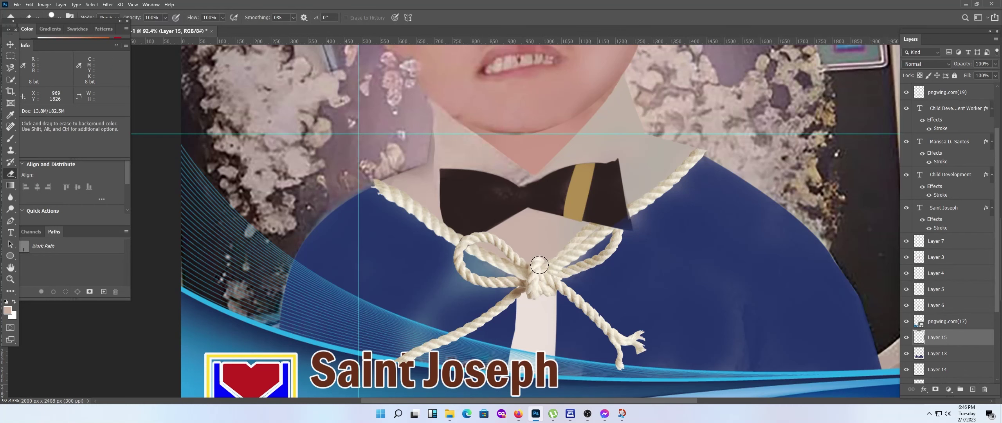
{"action": "key", "text": "v"}
{"action": "key", "text": "alt+period"}
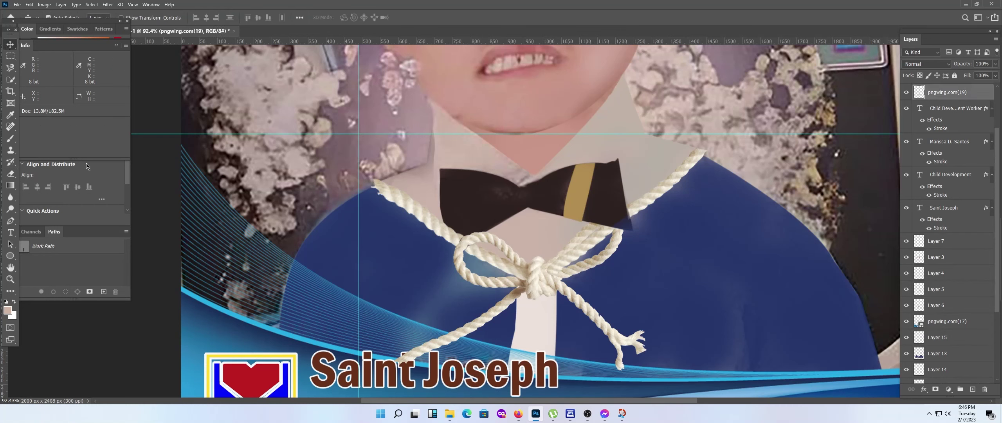
{"action": "key", "text": "e"}
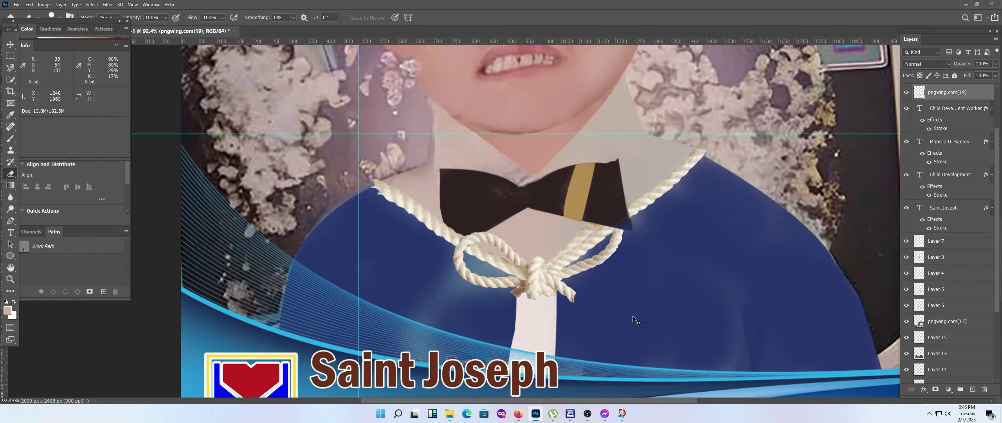
{"action": "left_click_drag", "start_coordinate": [612, 303], "coordinate": [641, 352]}
{"action": "scroll", "coordinate": [517, 329], "scroll_direction": "down", "scroll_amount": 1}
{"action": "scroll", "coordinate": [516, 330], "scroll_direction": "down", "scroll_amount": 2}
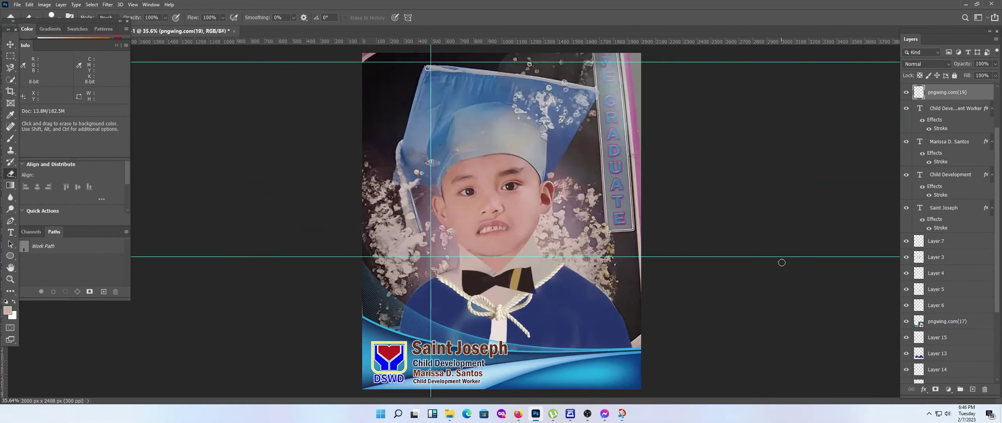
{"action": "scroll", "coordinate": [548, 176], "scroll_direction": "up", "scroll_amount": 1}
{"action": "scroll", "coordinate": [556, 157], "scroll_direction": "up", "scroll_amount": 1}
{"action": "key", "text": "v"}
{"action": "left_click", "coordinate": [558, 149]}
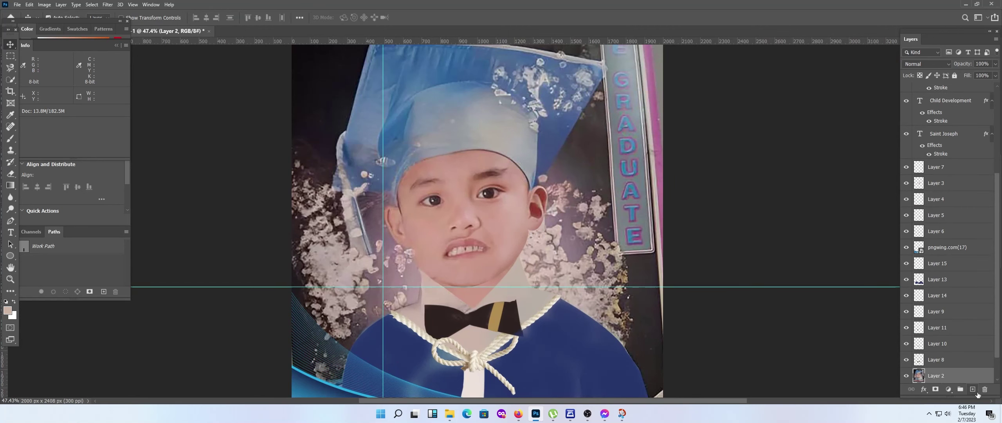
On a new layer, Pen-outline the right half of the cap and make it a selection.
{"action": "left_click", "coordinate": [973, 388]}
{"action": "scroll", "coordinate": [548, 196], "scroll_direction": "up", "scroll_amount": 2}
{"action": "scroll", "coordinate": [564, 338], "scroll_direction": "up", "scroll_amount": 1}
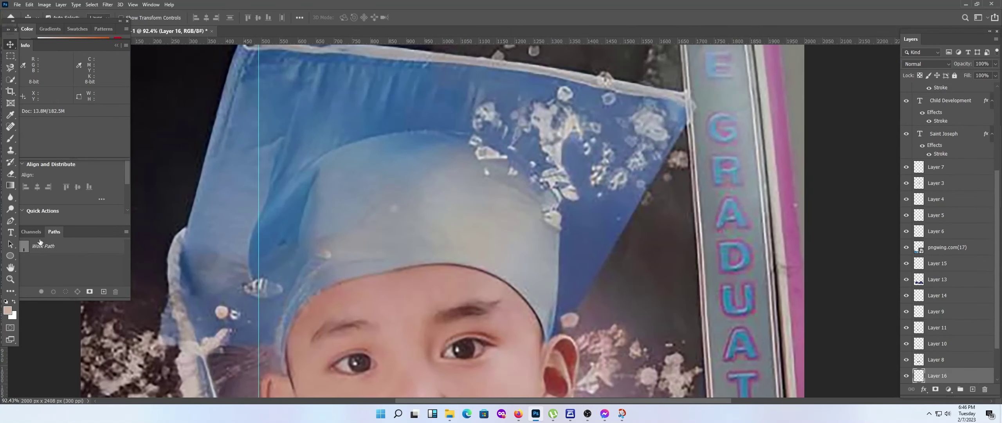
{"action": "left_click", "coordinate": [11, 221]}
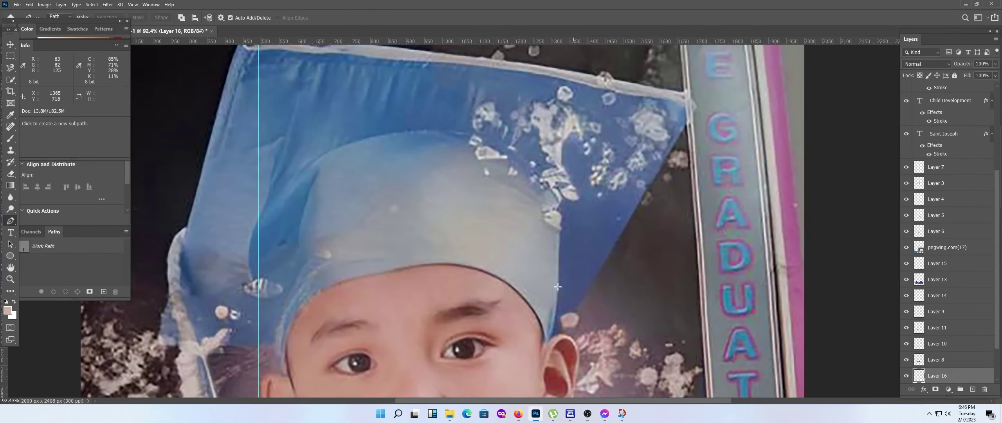
{"action": "left_click", "coordinate": [564, 333]}
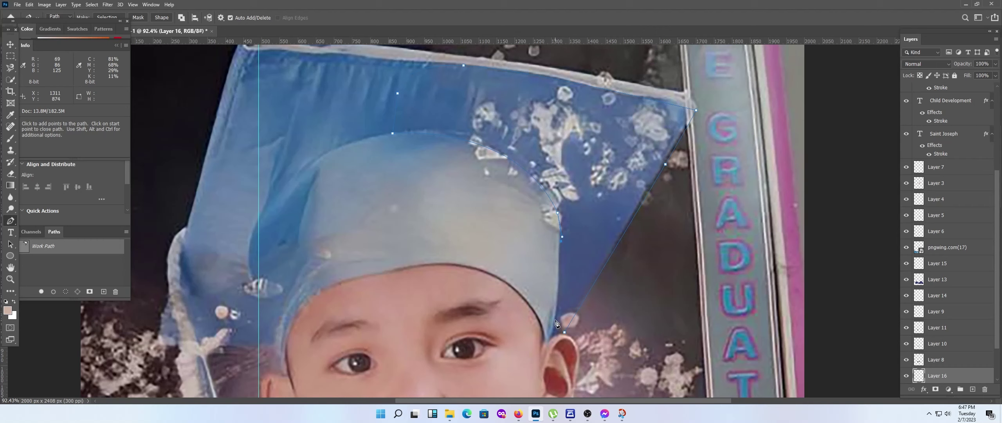
{"action": "right_click", "coordinate": [574, 289]}
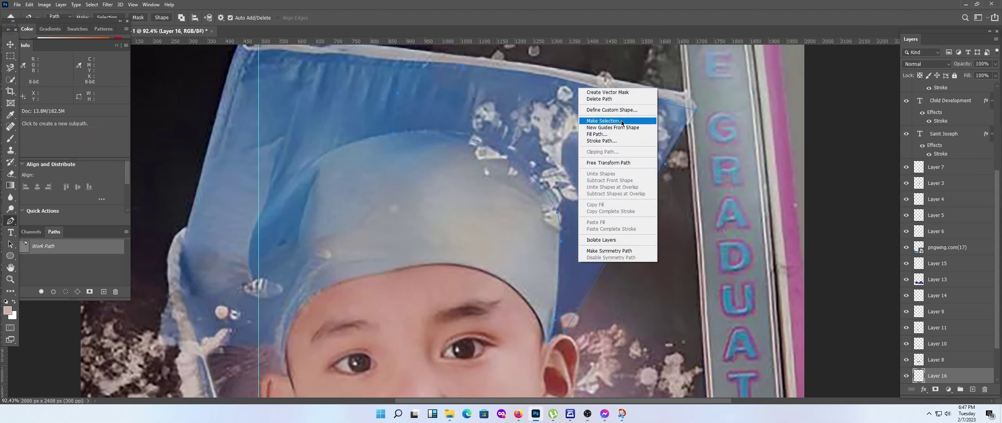
{"action": "left_click", "coordinate": [611, 123]}
{"action": "left_click", "coordinate": [711, 104]}
Brush over the white specks in the cap selection with sampled blue and grey.
{"action": "left_click", "coordinate": [11, 138]}
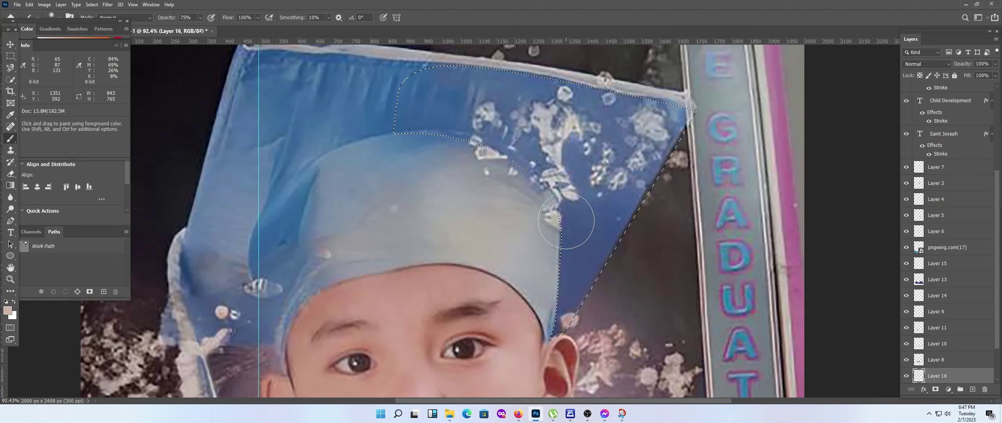
{"action": "left_click", "coordinate": [516, 85], "text": "alt"}
{"action": "left_click_drag", "start_coordinate": [477, 106], "coordinate": [568, 184]}
{"action": "left_click_drag", "start_coordinate": [516, 85], "coordinate": [581, 175]}
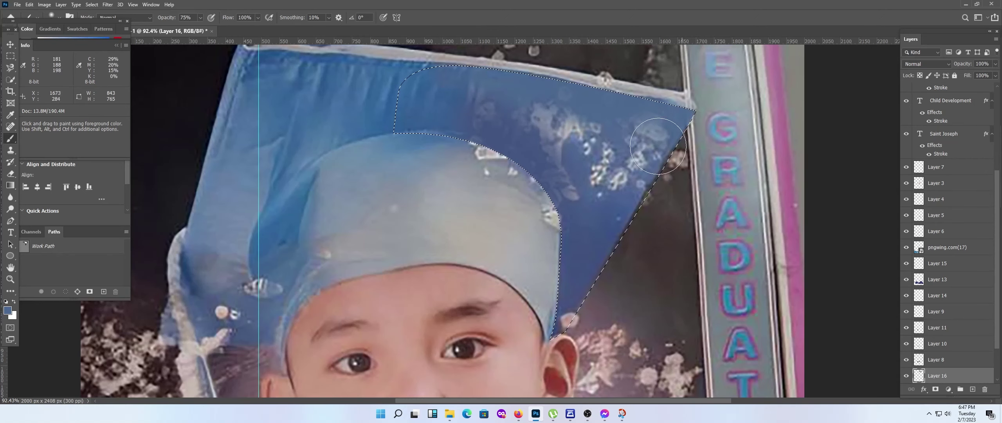
{"action": "left_click_drag", "start_coordinate": [632, 190], "coordinate": [616, 188]}
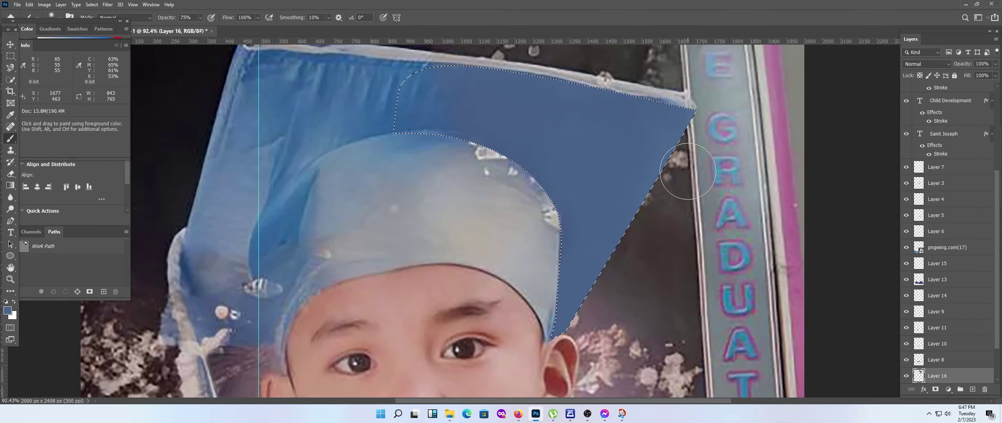
{"action": "key", "text": "ctrl+shift+i"}
{"action": "left_click", "coordinate": [450, 187], "text": "alt"}
{"action": "left_click_drag", "start_coordinate": [548, 220], "coordinate": [439, 168]}
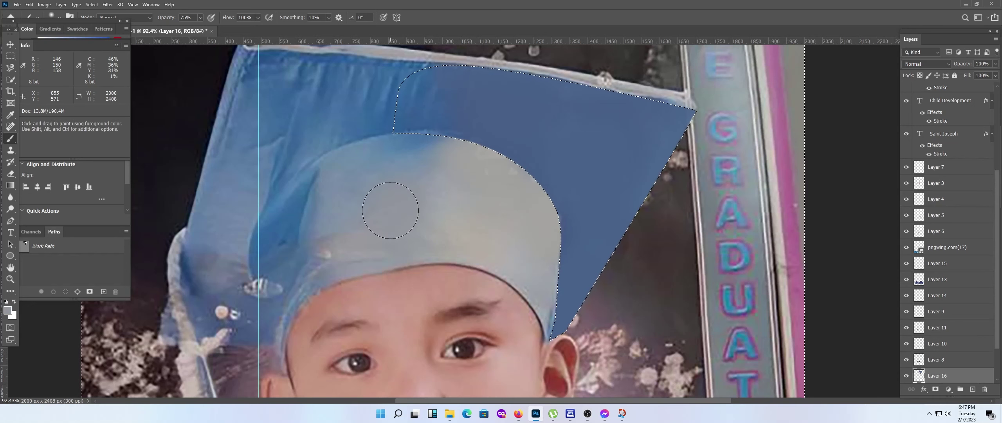
{"action": "scroll", "coordinate": [451, 172], "scroll_direction": "down", "scroll_amount": 2}
{"action": "scroll", "coordinate": [466, 167], "scroll_direction": "down", "scroll_amount": 1}
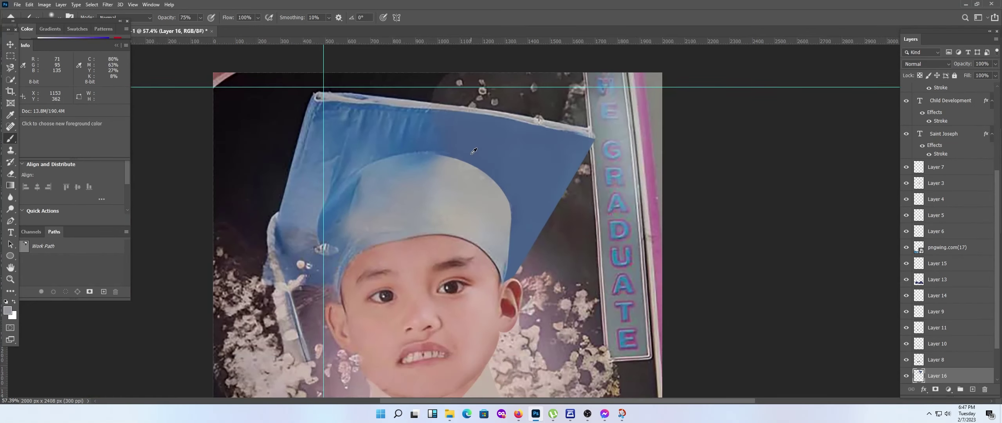
Pen-outline the cap's left flap and convert it into a selection.
{"action": "key", "text": "p"}
{"action": "scroll", "coordinate": [369, 173], "scroll_direction": "up", "scroll_amount": 2}
{"action": "left_click", "coordinate": [368, 168]}
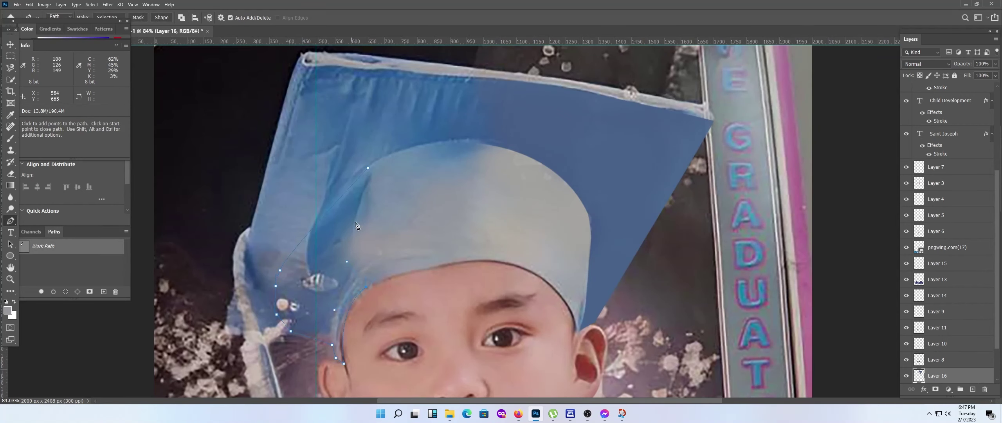
{"action": "left_click", "coordinate": [368, 169]}
{"action": "right_click", "coordinate": [420, 217]}
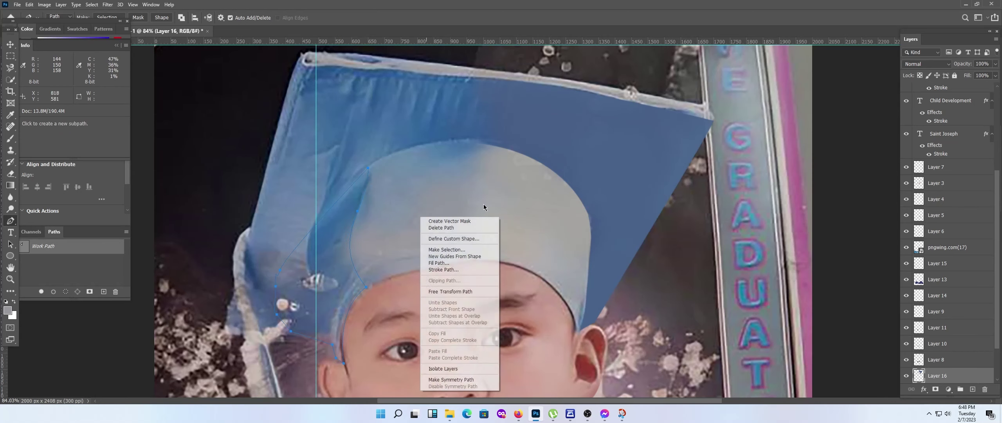
{"action": "left_click", "coordinate": [474, 250]}
{"action": "key", "text": "Return"}
Paint the left flap an even blue, then deselect.
{"action": "key", "text": "b"}
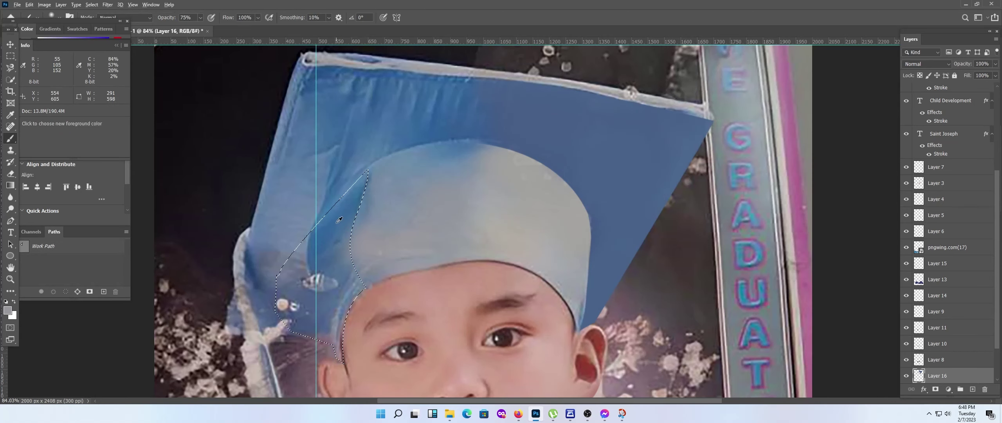
{"action": "left_click_drag", "start_coordinate": [319, 273], "coordinate": [297, 314]}
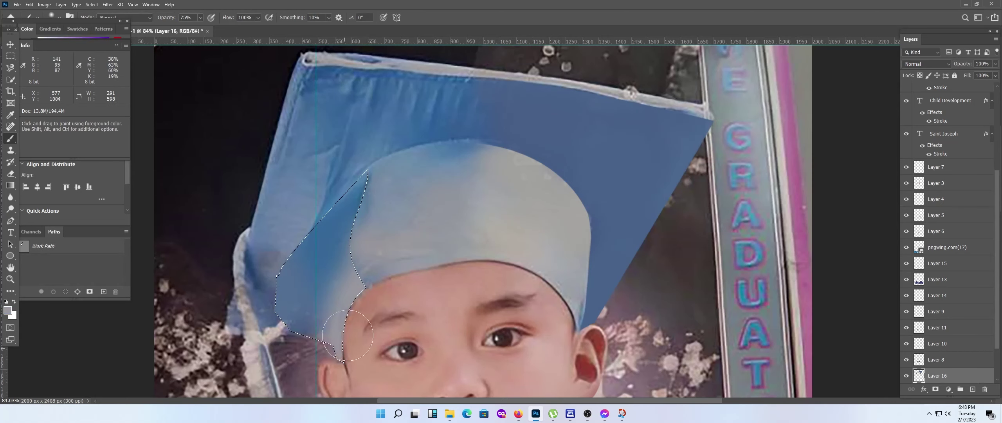
{"action": "left_click", "coordinate": [420, 214], "text": "alt"}
{"action": "key", "text": "ctrl+d"}
{"action": "scroll", "coordinate": [421, 213], "scroll_direction": "down", "scroll_amount": 5}
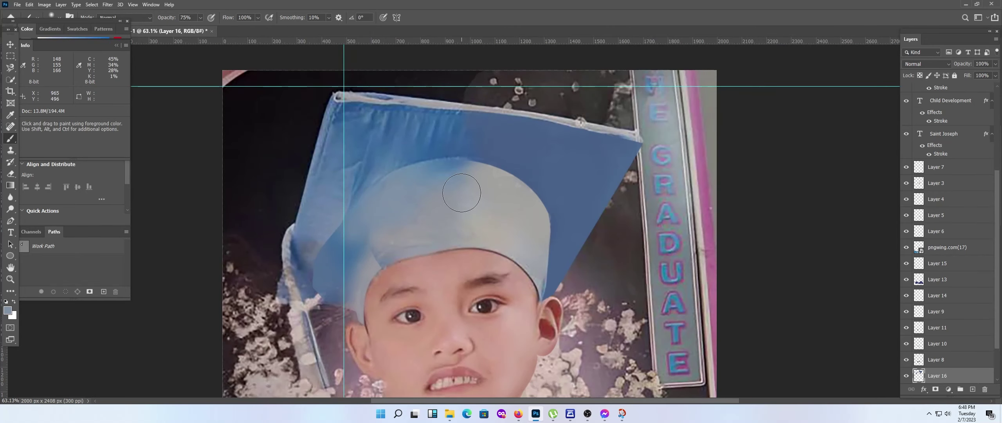
{"action": "scroll", "coordinate": [489, 211], "scroll_direction": "up", "scroll_amount": 1}
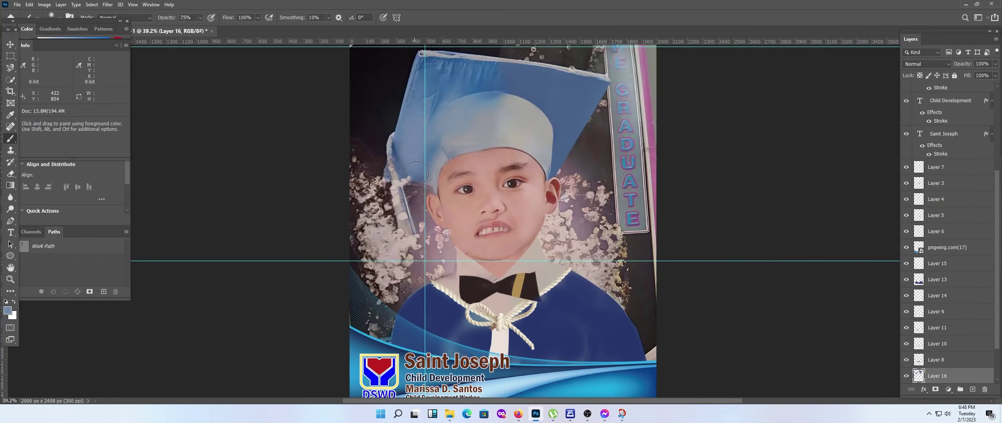
Create a new layer group for the tassel repaint.
{"action": "scroll", "coordinate": [456, 157], "scroll_direction": "up", "scroll_amount": 1}
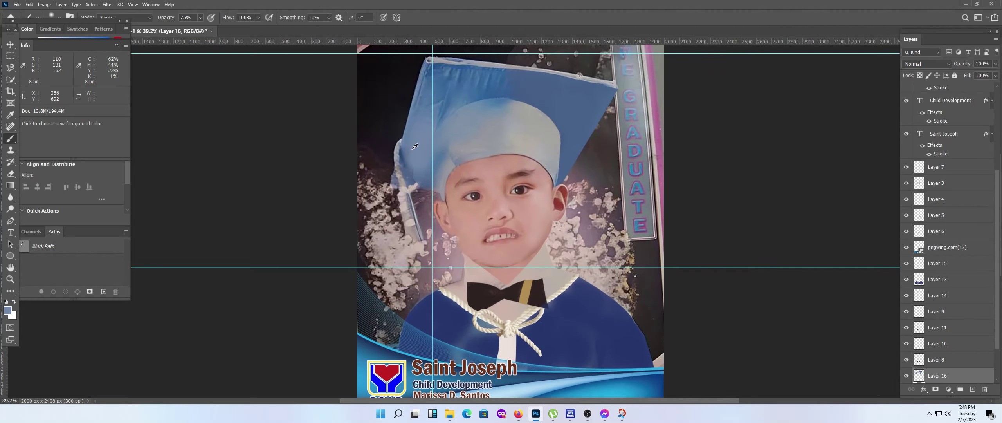
{"action": "left_click", "coordinate": [17, 4]}
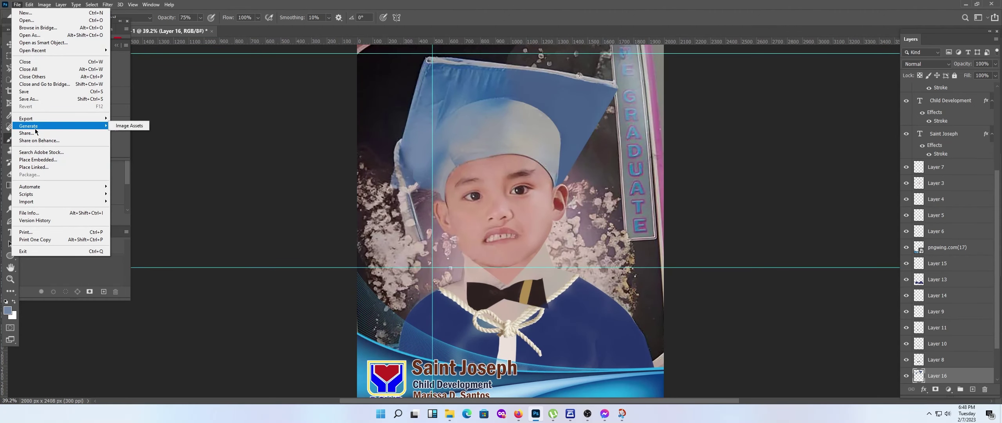
{"action": "scroll", "coordinate": [407, 192], "scroll_direction": "up", "scroll_amount": 3}
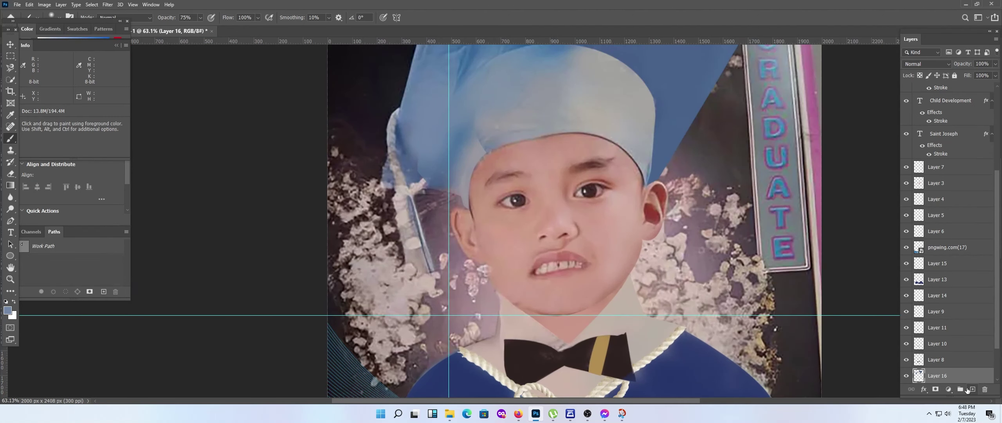
{"action": "left_click", "coordinate": [964, 388]}
Trace a closed Pen path around the tassel hanging beside the cap.
{"action": "key", "text": "p"}
{"action": "scroll", "coordinate": [441, 111], "scroll_direction": "up", "scroll_amount": 2}
{"action": "scroll", "coordinate": [441, 111], "scroll_direction": "up", "scroll_amount": 2}
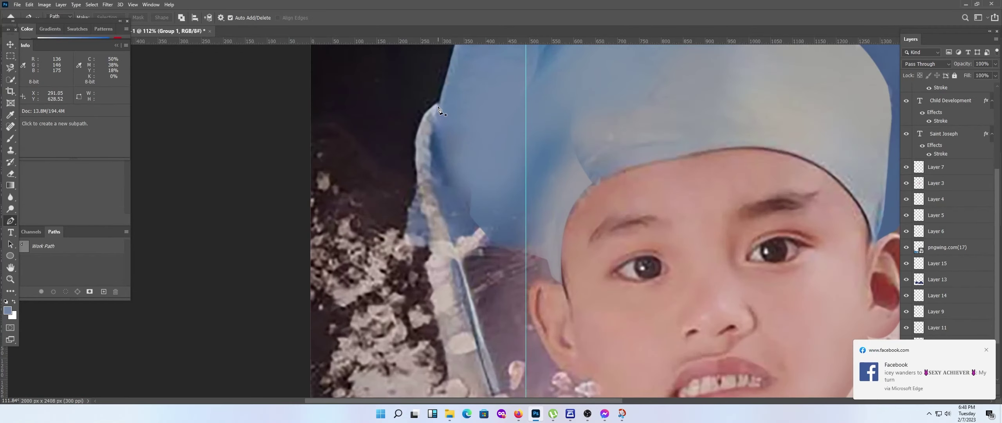
{"action": "left_click", "coordinate": [438, 106]}
{"action": "key", "text": "ctrl+z"}
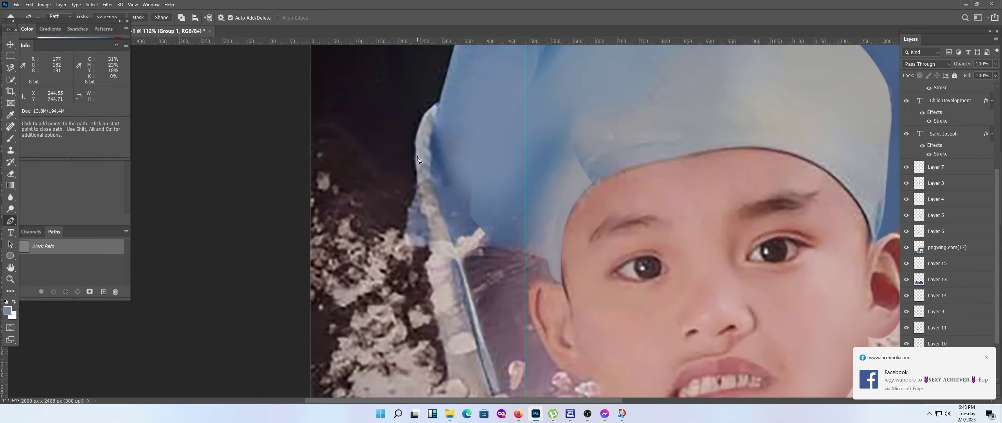
{"action": "left_click", "coordinate": [429, 240]}
{"action": "scroll", "coordinate": [442, 188], "scroll_direction": "down", "scroll_amount": 3}
{"action": "left_click_drag", "start_coordinate": [456, 134], "coordinate": [458, 149]}
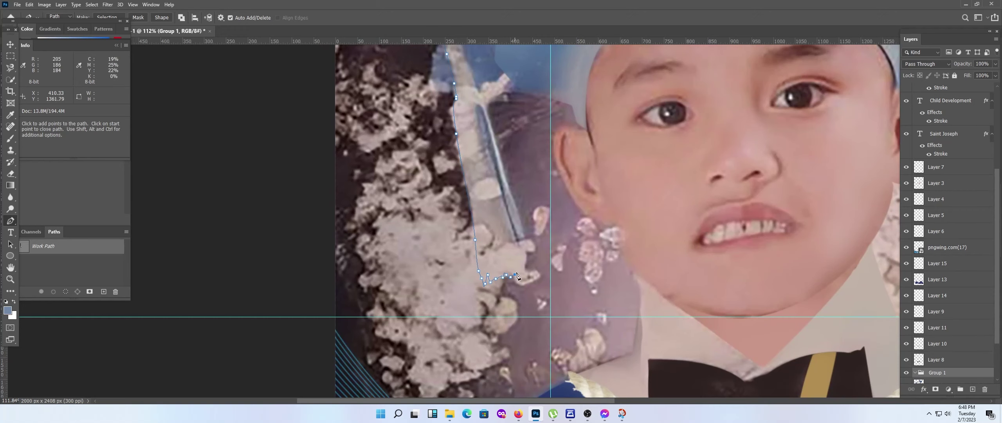
{"action": "scroll", "coordinate": [482, 101], "scroll_direction": "up", "scroll_amount": 3}
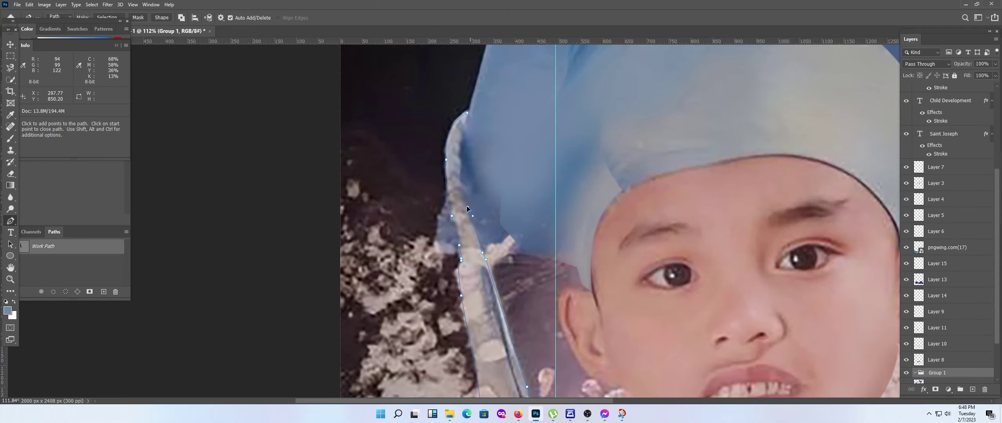
{"action": "left_click", "coordinate": [466, 131]}
Turn the tassel path into a selection and add an empty Layer 17.
{"action": "right_click", "coordinate": [487, 124]}
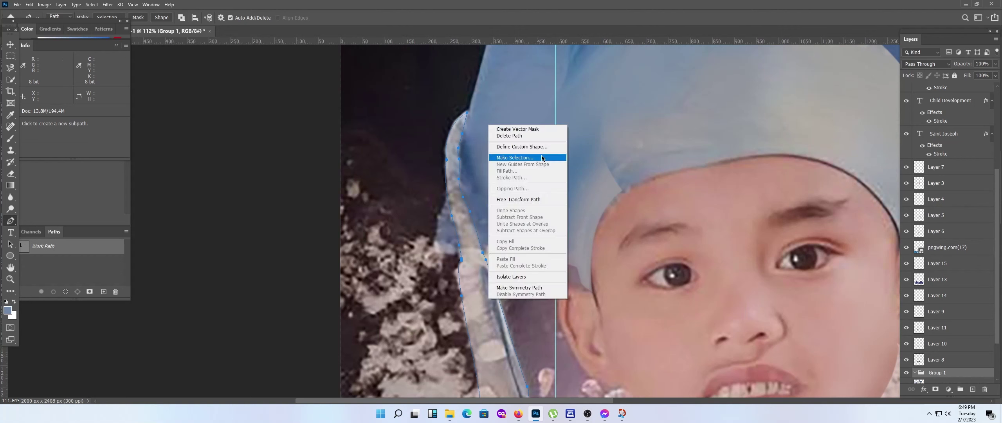
{"action": "left_click", "coordinate": [508, 158]}
{"action": "left_click", "coordinate": [706, 107]}
{"action": "left_click", "coordinate": [972, 389]}
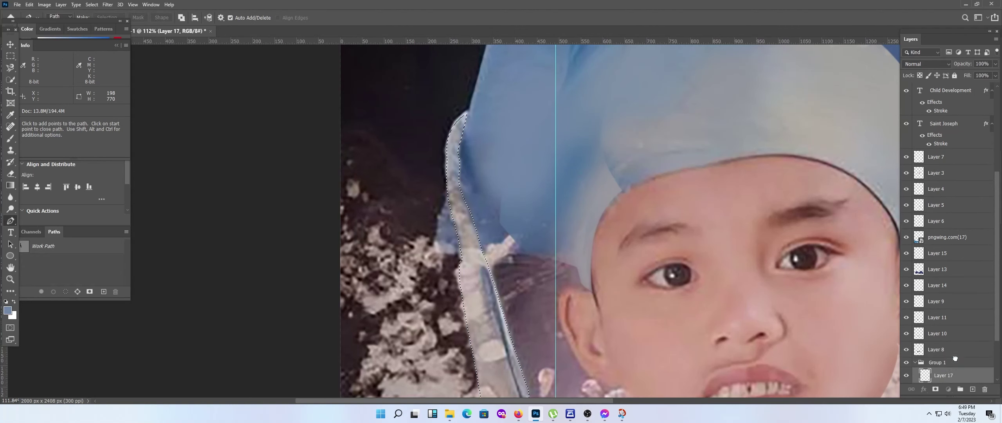
Brush the tassel selection with Alt-sampled light grey.
{"action": "scroll", "coordinate": [554, 254], "scroll_direction": "down", "scroll_amount": 2}
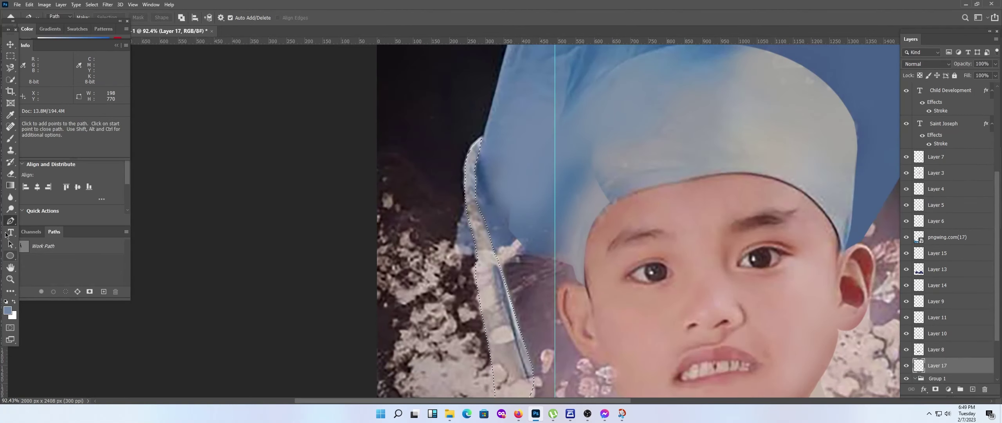
{"action": "left_click", "coordinate": [10, 139]}
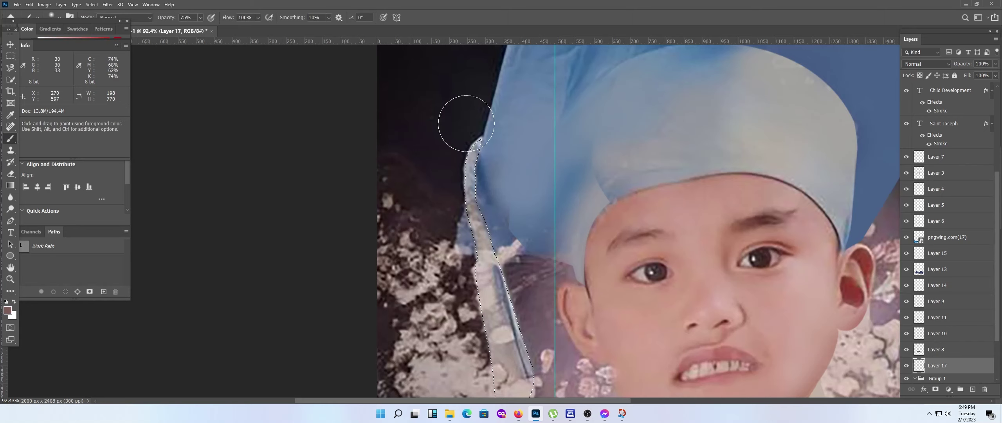
{"action": "left_click", "coordinate": [617, 245], "text": "alt"}
{"action": "left_click", "coordinate": [487, 293], "text": "alt"}
{"action": "left_click_drag", "start_coordinate": [484, 266], "coordinate": [511, 380]}
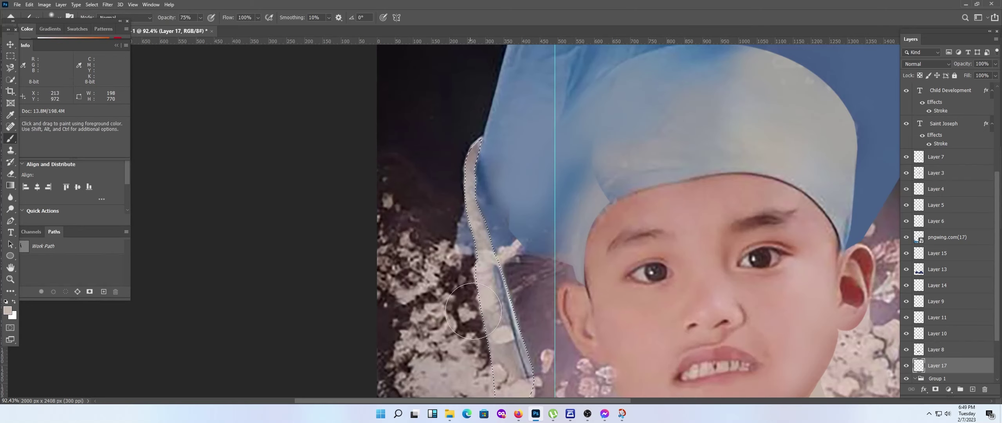
{"action": "scroll", "coordinate": [511, 379], "scroll_direction": "down", "scroll_amount": 5}
{"action": "left_click_drag", "start_coordinate": [508, 298], "coordinate": [452, 177]}
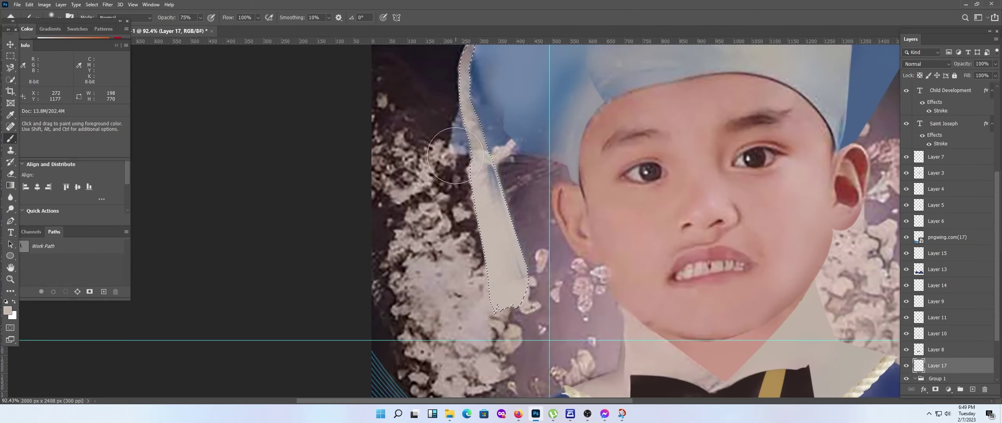
{"action": "scroll", "coordinate": [393, 209], "scroll_direction": "down", "scroll_amount": 3}
Select the original photo layer and start a Pen path at the gown's right edge.
{"action": "scroll", "coordinate": [392, 208], "scroll_direction": "down", "scroll_amount": 3}
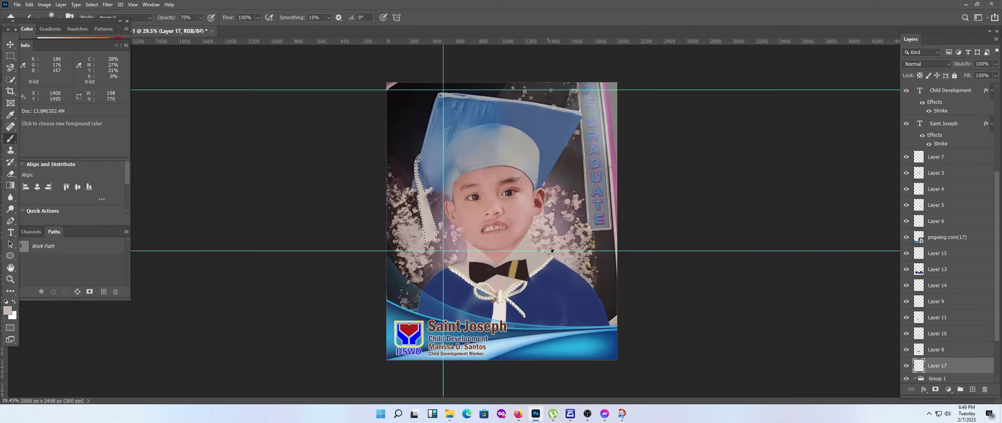
{"action": "scroll", "coordinate": [996, 294], "scroll_direction": "down", "scroll_amount": 3}
{"action": "left_click", "coordinate": [939, 344]}
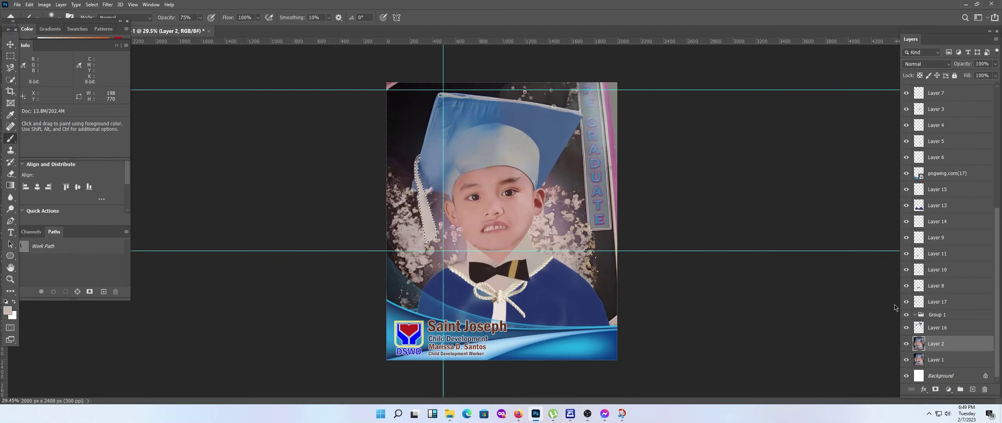
{"action": "scroll", "coordinate": [656, 295], "scroll_direction": "up", "scroll_amount": 3}
{"action": "scroll", "coordinate": [546, 268], "scroll_direction": "up", "scroll_amount": 1}
{"action": "key", "text": "p"}
{"action": "scroll", "coordinate": [547, 268], "scroll_direction": "up", "scroll_amount": 1}
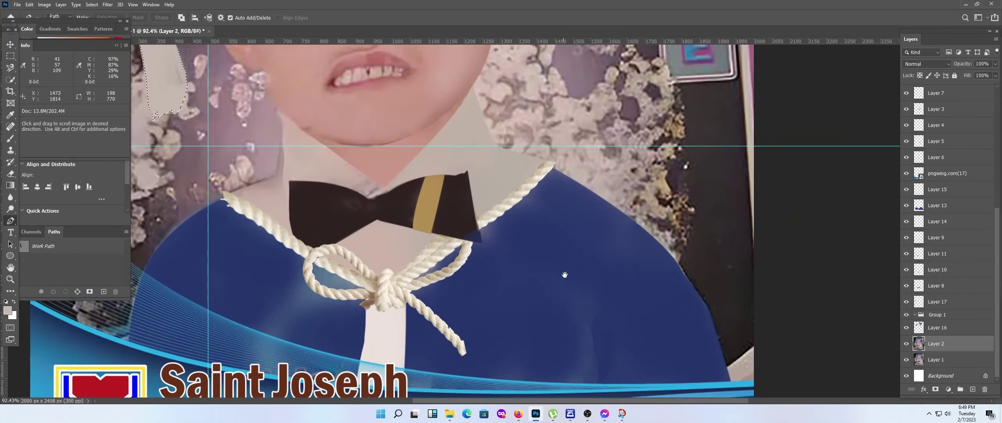
{"action": "left_click", "coordinate": [748, 370]}
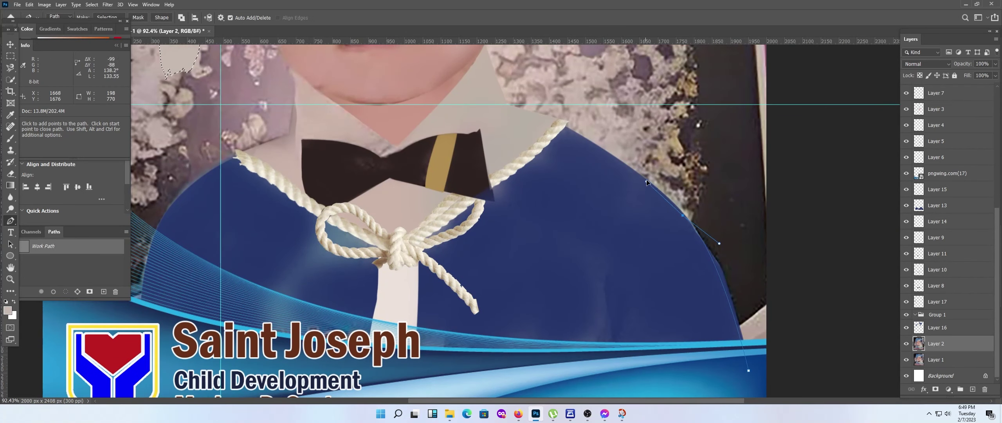
Extend the path up the neck, past the right ear and along the cap's top.
{"action": "left_click_drag", "start_coordinate": [533, 115], "coordinate": [587, 330]}
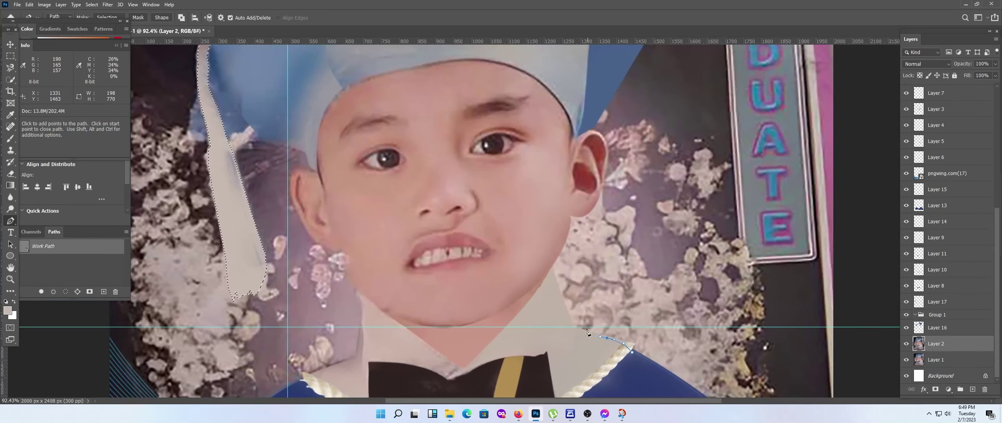
{"action": "left_click_drag", "start_coordinate": [552, 266], "coordinate": [564, 248]}
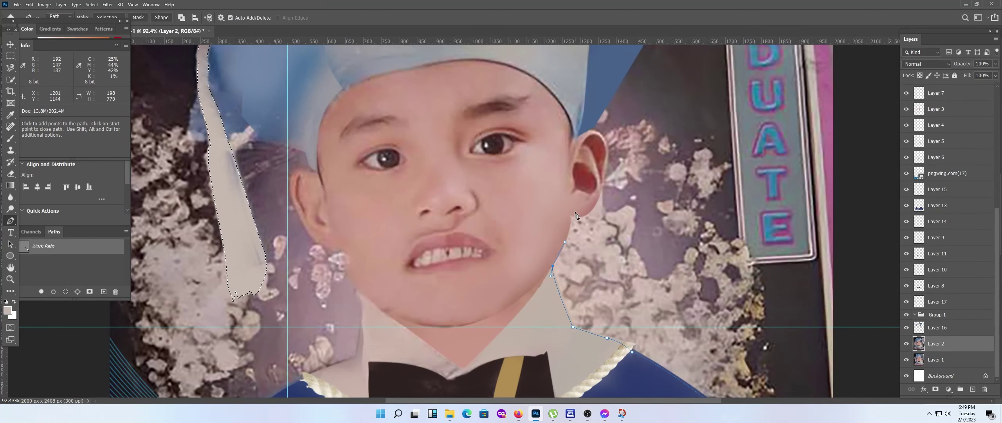
{"action": "left_click_drag", "start_coordinate": [576, 215], "coordinate": [590, 220]}
{"action": "scroll", "coordinate": [576, 216], "scroll_direction": "up", "scroll_amount": 2}
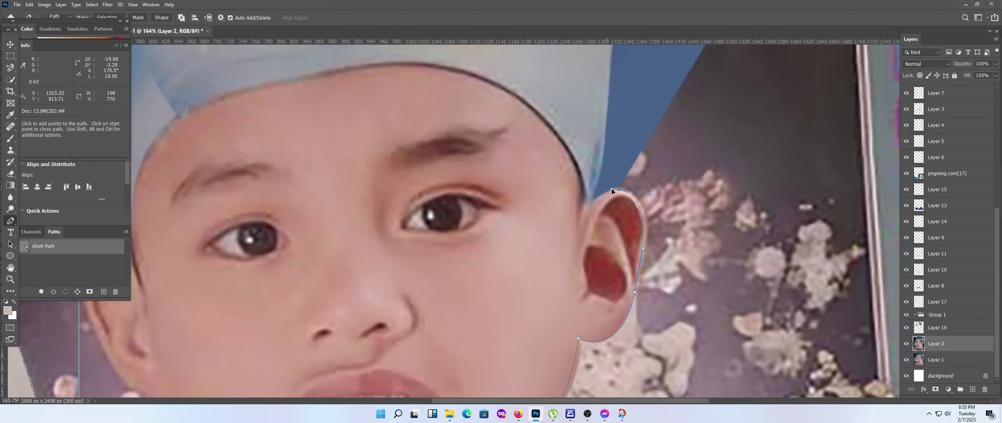
{"action": "scroll", "coordinate": [613, 191], "scroll_direction": "up", "scroll_amount": 3}
{"action": "scroll", "coordinate": [630, 226], "scroll_direction": "down", "scroll_amount": 3}
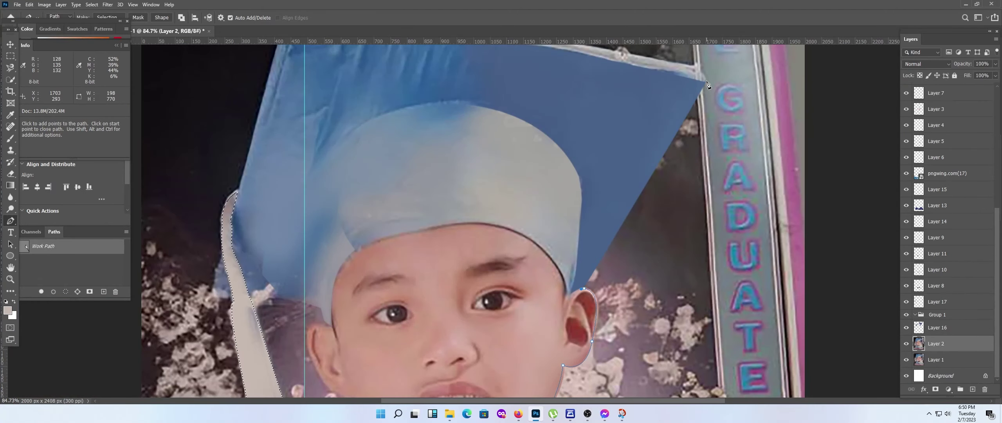
{"action": "left_click_drag", "start_coordinate": [705, 82], "coordinate": [710, 89]}
{"action": "scroll", "coordinate": [720, 156], "scroll_direction": "up", "scroll_amount": 3}
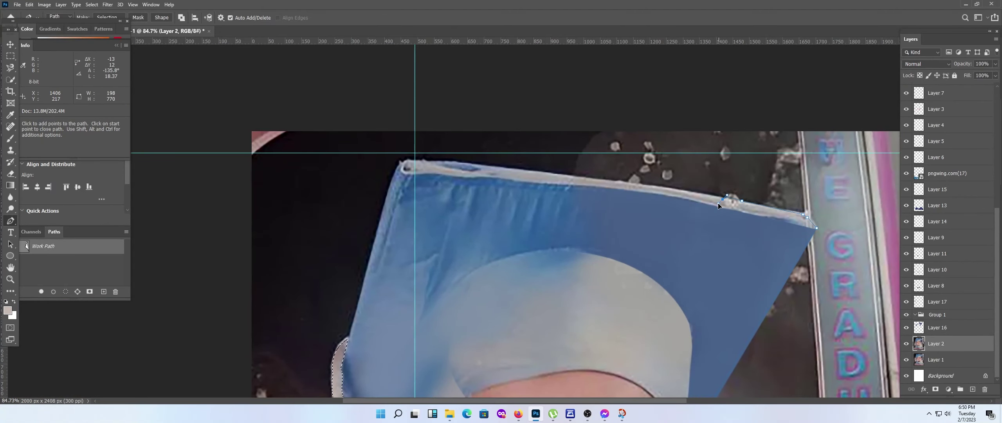
{"action": "left_click", "coordinate": [481, 168]}
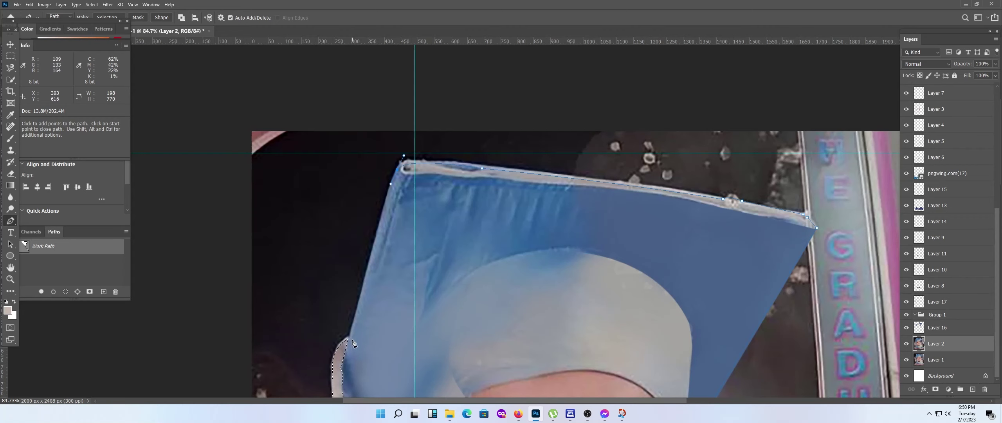
Trace the left ear, neck and shoulder, closing the path around the child.
{"action": "left_click_drag", "start_coordinate": [409, 323], "coordinate": [616, 182]}
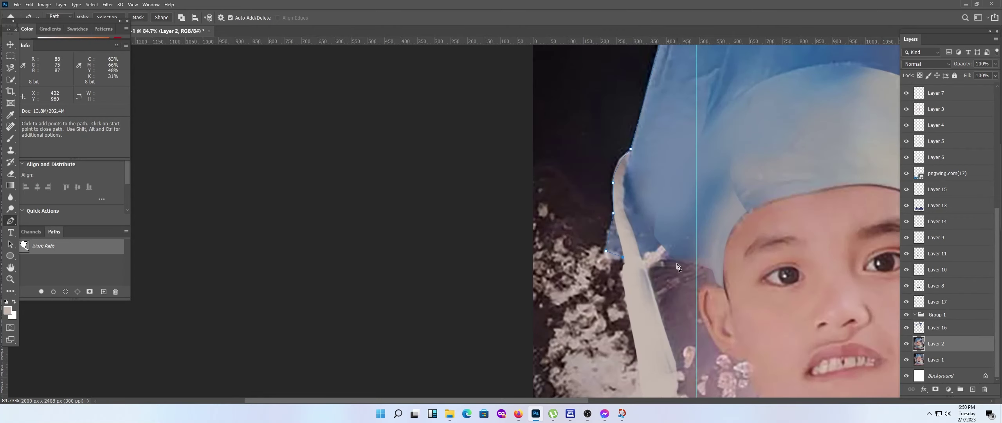
{"action": "left_click_drag", "start_coordinate": [703, 333], "coordinate": [415, 249]}
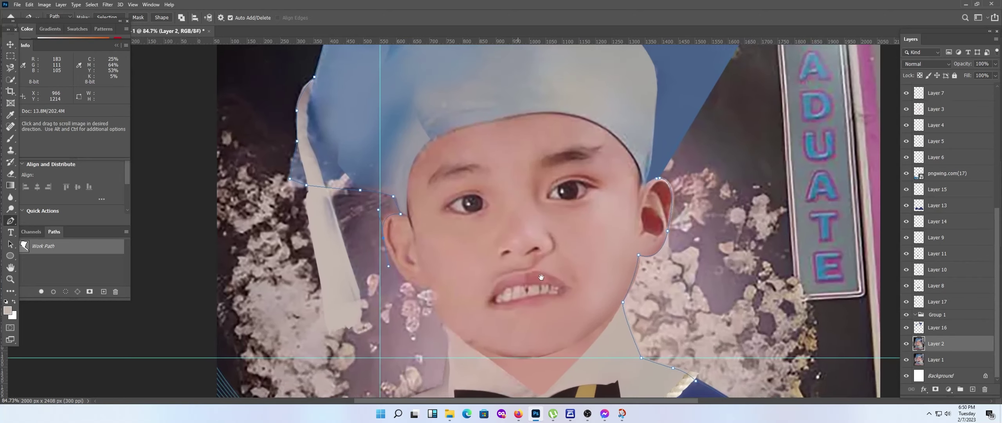
{"action": "left_click_drag", "start_coordinate": [454, 281], "coordinate": [460, 279]}
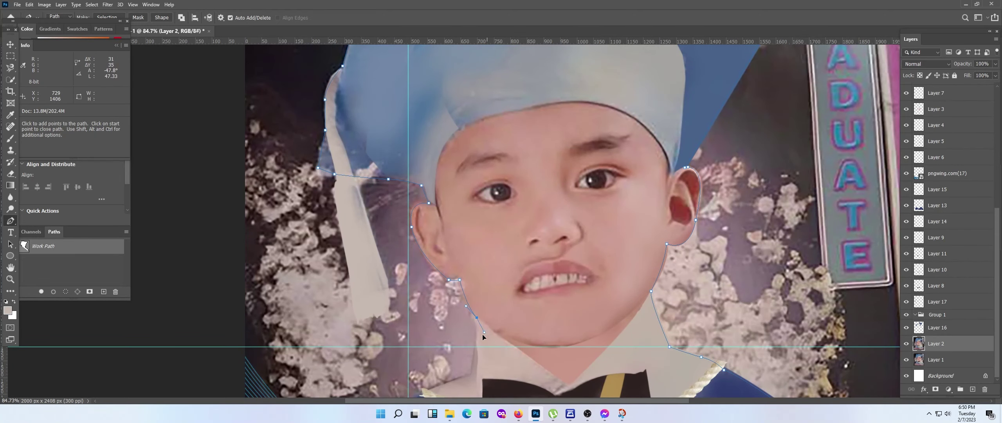
{"action": "mouse_move", "coordinate": [483, 337]}
{"action": "left_mouse_down"}
{"action": "mouse_move", "coordinate": [478, 353]}
{"action": "mouse_move", "coordinate": [533, 233]}
{"action": "left_mouse_up"}
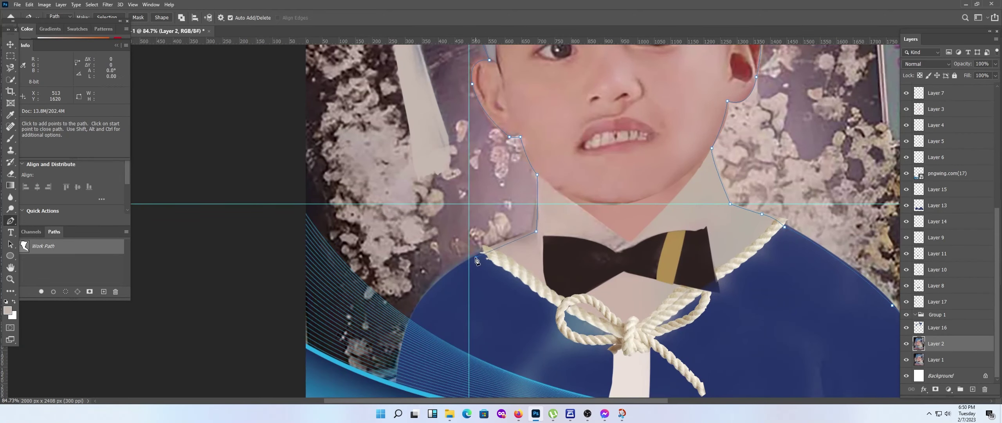
{"action": "left_click_drag", "start_coordinate": [476, 257], "coordinate": [447, 274]}
{"action": "scroll", "coordinate": [447, 274], "scroll_direction": "down", "scroll_amount": 3}
{"action": "scroll", "coordinate": [447, 274], "scroll_direction": "left", "scroll_amount": 1}
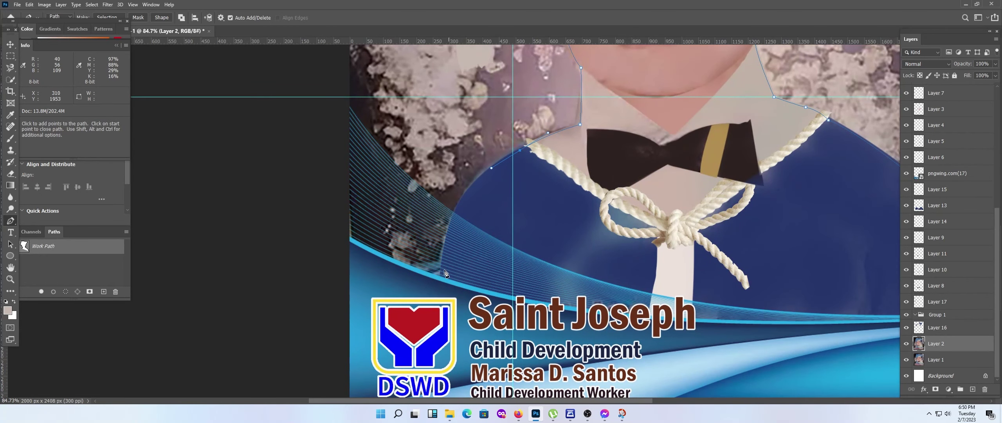
{"action": "left_click", "coordinate": [444, 304]}
{"action": "scroll", "coordinate": [444, 304], "scroll_direction": "down", "scroll_amount": 3}
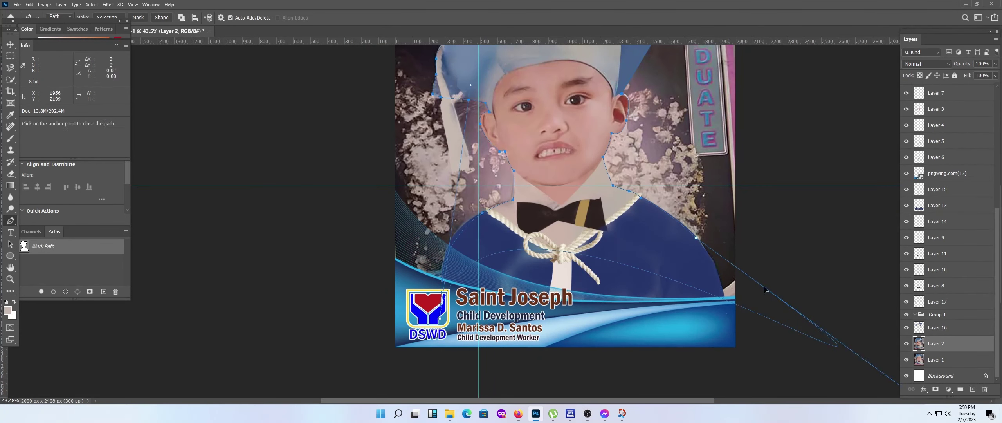
{"action": "right_click", "coordinate": [669, 284]}
Make a 0.8 px feathered selection of the child and copy it to Layer 18.
{"action": "left_click", "coordinate": [689, 148]}
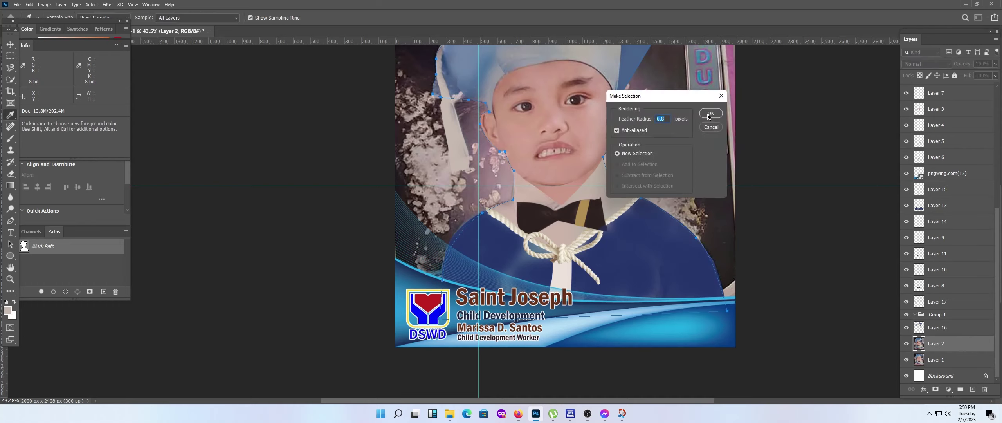
{"action": "key", "text": "Return"}
{"action": "scroll", "coordinate": [572, 229], "scroll_direction": "down", "scroll_amount": 3}
{"action": "key", "text": "ctrl+j"}
Check the photo layers' visibility and merge Layer 1 into Layer 2.
{"action": "left_click", "coordinate": [906, 359]}
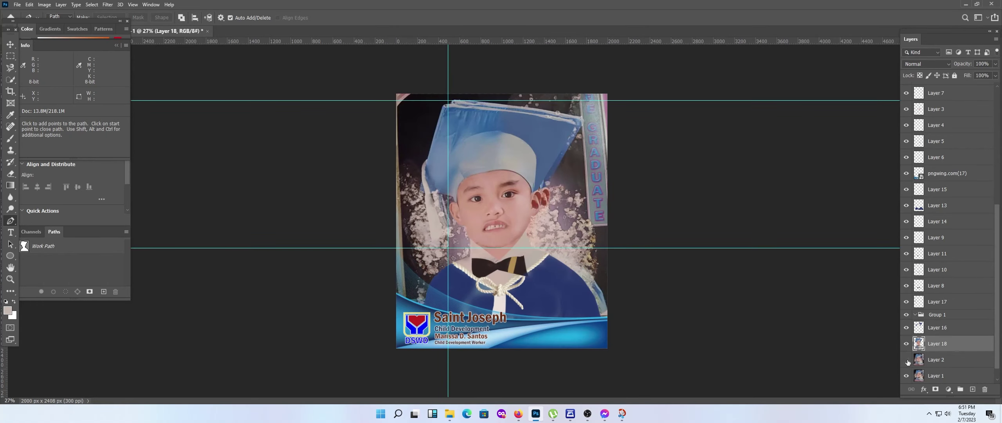
{"action": "left_click", "coordinate": [906, 376]}
{"action": "scroll", "coordinate": [528, 261], "scroll_direction": "up", "scroll_amount": 1}
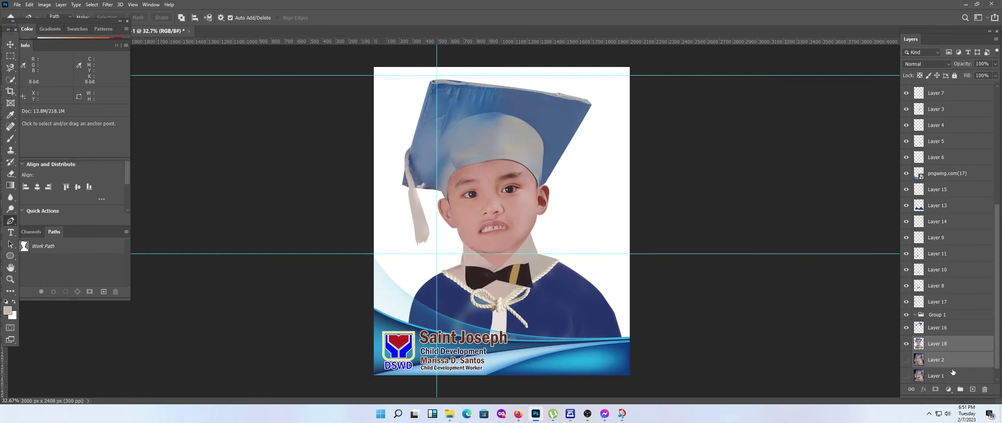
{"action": "left_click", "coordinate": [957, 364]}
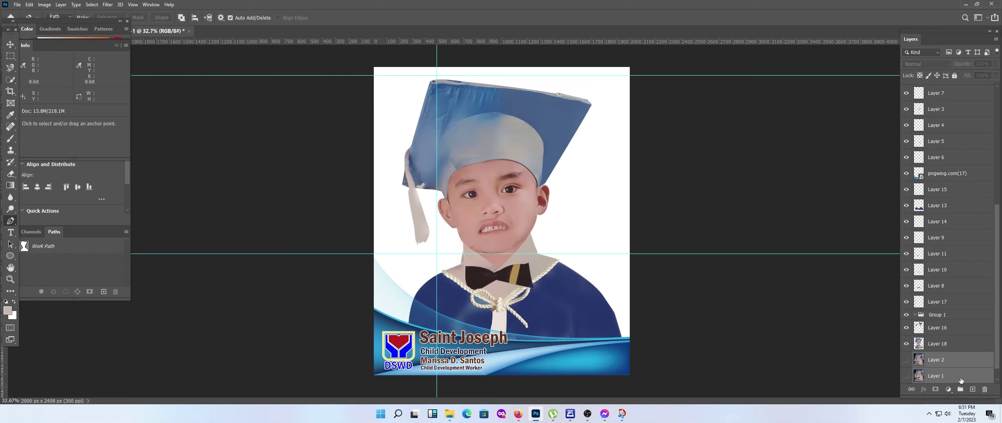
{"action": "left_click", "coordinate": [906, 375]}
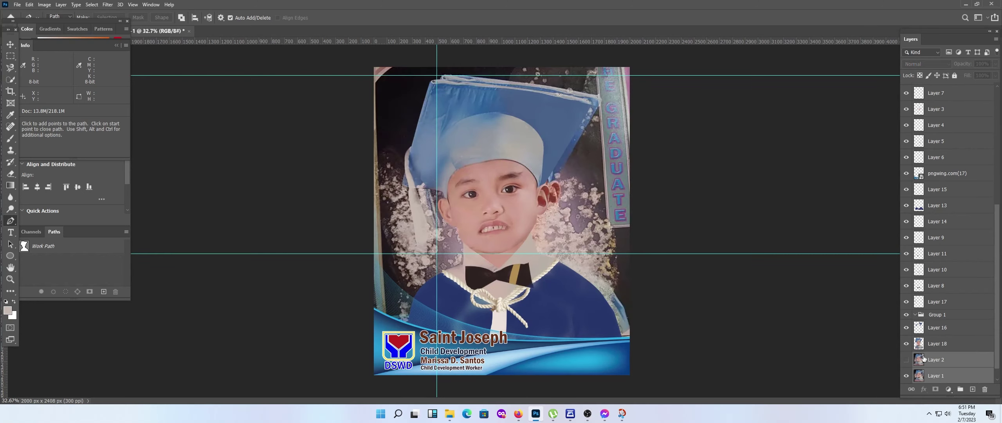
{"action": "left_click", "coordinate": [906, 359]}
{"action": "key", "text": "ctrl+e"}
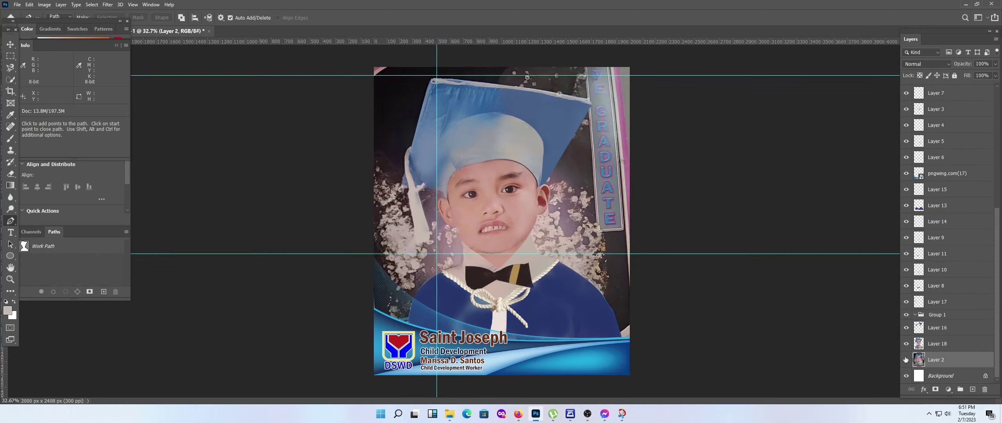
Preview the cut-out child on white, then show the photo again.
{"action": "left_click", "coordinate": [906, 359]}
{"action": "scroll", "coordinate": [584, 235], "scroll_direction": "down", "scroll_amount": 1}
{"action": "scroll", "coordinate": [584, 235], "scroll_direction": "up", "scroll_amount": 2}
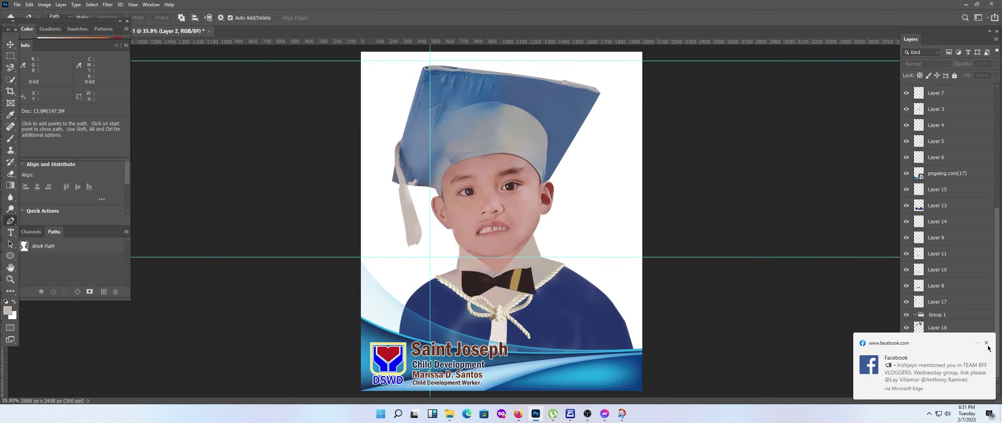
{"action": "left_click", "coordinate": [986, 343]}
{"action": "left_click", "coordinate": [907, 360]}
{"action": "left_click", "coordinate": [906, 359]}
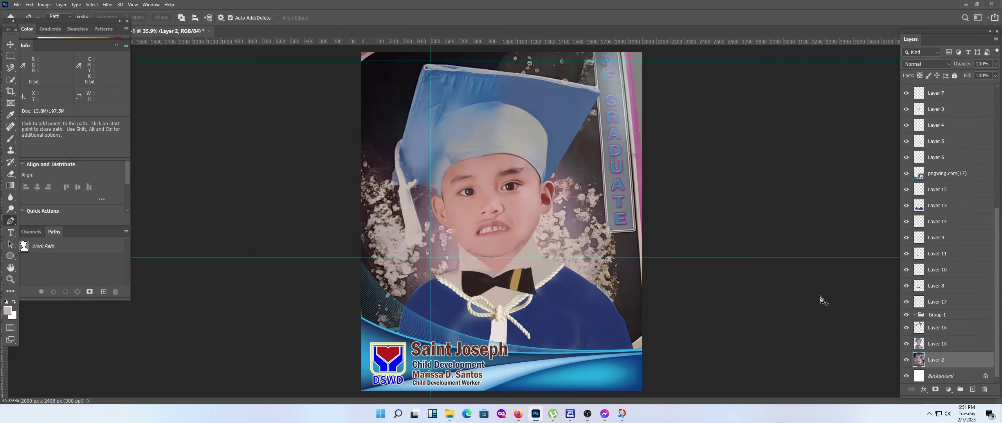
Hide Layer 2 for a white background, add empty Layer 19, and cancel Place Embedded.
{"action": "left_click", "coordinate": [906, 359]}
{"action": "left_click", "coordinate": [972, 389]}
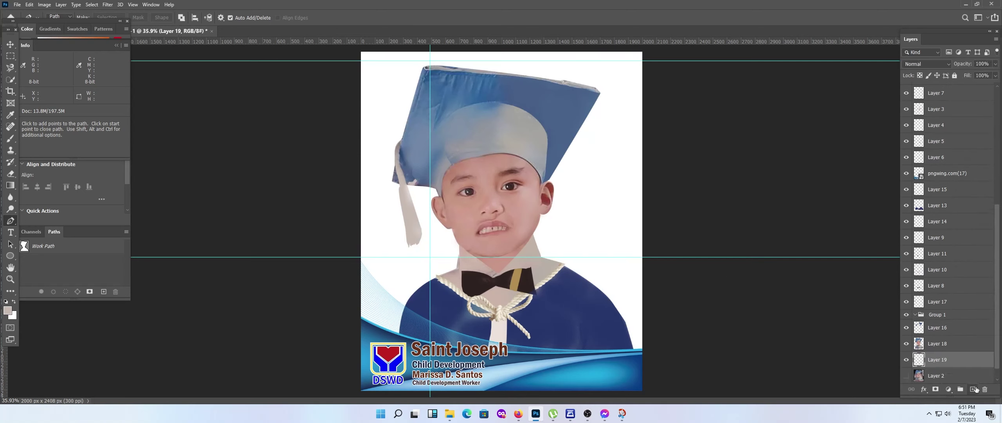
{"action": "left_click", "coordinate": [17, 5]}
{"action": "left_click", "coordinate": [35, 162]}
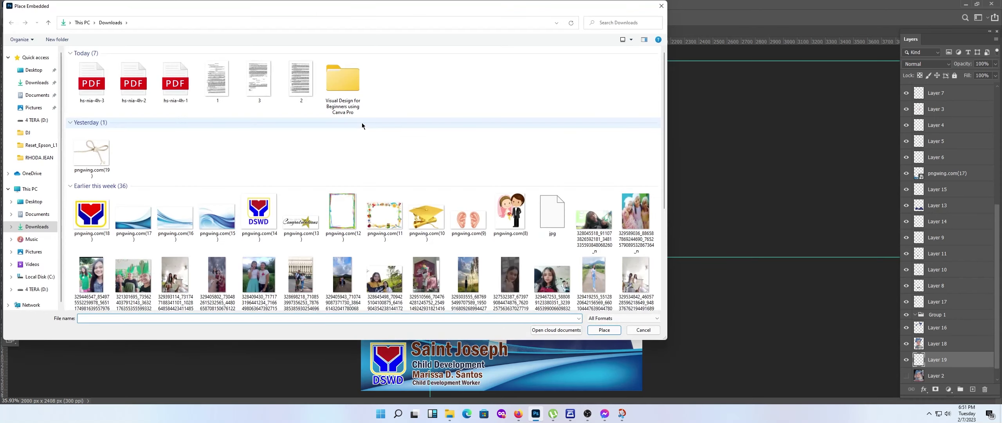
{"action": "scroll", "coordinate": [565, 183], "scroll_direction": "down", "scroll_amount": 3}
{"action": "scroll", "coordinate": [565, 184], "scroll_direction": "down", "scroll_amount": 3}
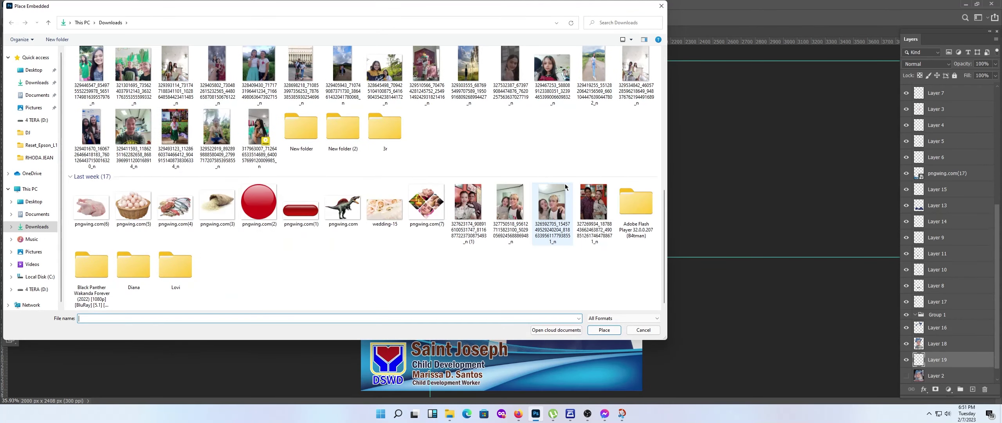
{"action": "scroll", "coordinate": [565, 184], "scroll_direction": "up", "scroll_amount": 2}
{"action": "scroll", "coordinate": [565, 184], "scroll_direction": "up", "scroll_amount": 3}
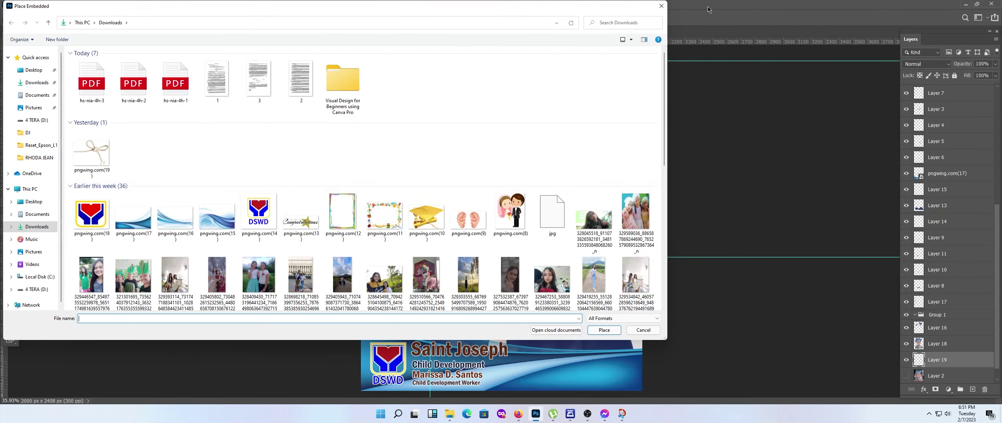
{"action": "key", "text": "Escape"}
Try a black-to-white Gradient Fill layer, then cancel it.
{"action": "left_click", "coordinate": [950, 389]}
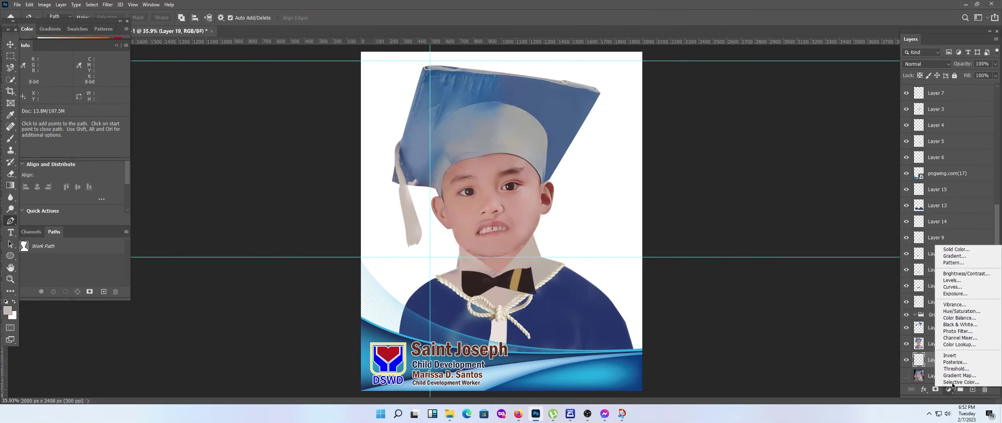
{"action": "left_click", "coordinate": [954, 255]}
{"action": "left_click", "coordinate": [720, 113]}
{"action": "left_click", "coordinate": [662, 129]}
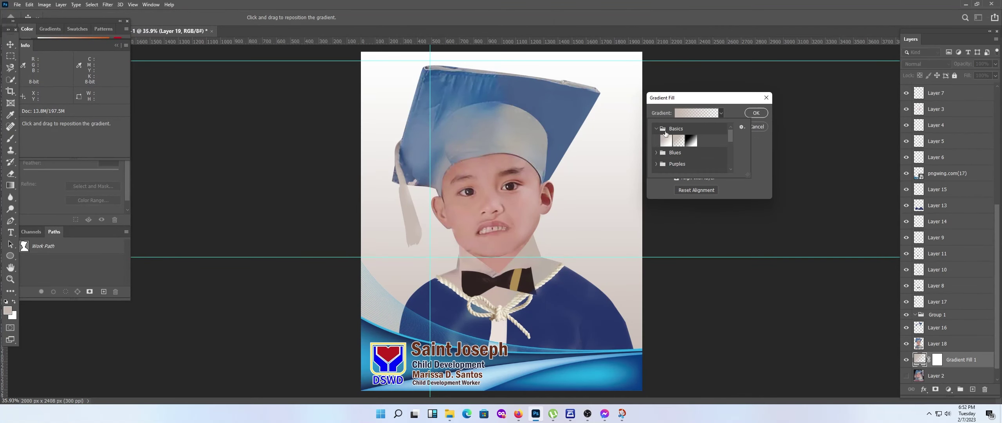
{"action": "left_click", "coordinate": [691, 140]}
{"action": "left_click", "coordinate": [755, 113]}
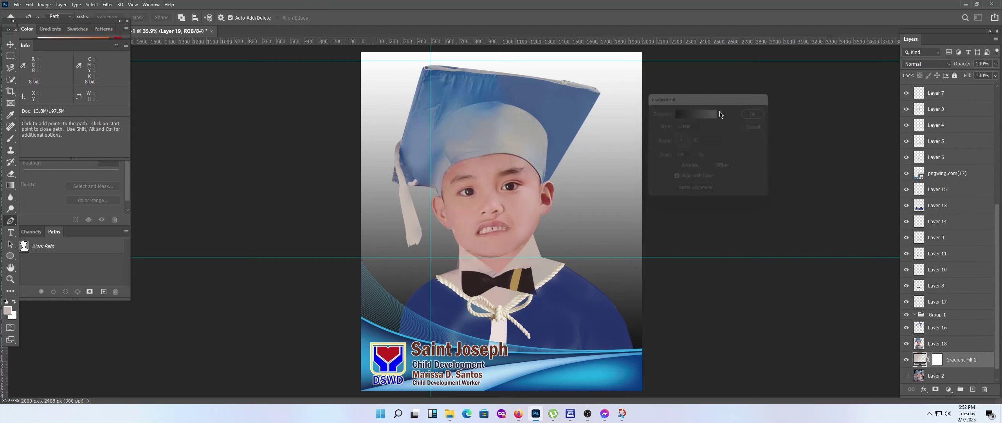
{"action": "key", "text": "ctrl+z"}
{"action": "key", "text": "p"}
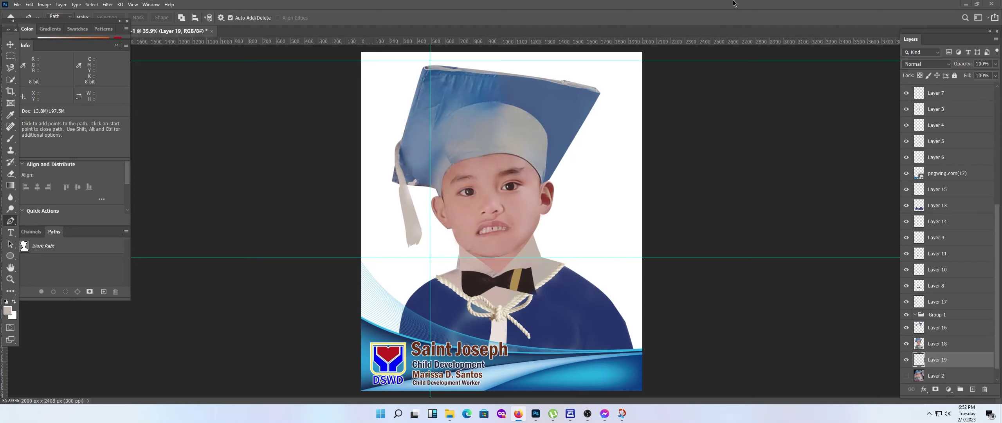
Paste the grey grunge texture, rotate it 90° and widen it to about 312% to fill the canvas.
{"action": "key", "text": "ctrl+v"}
{"action": "key", "text": "ctrl+t"}
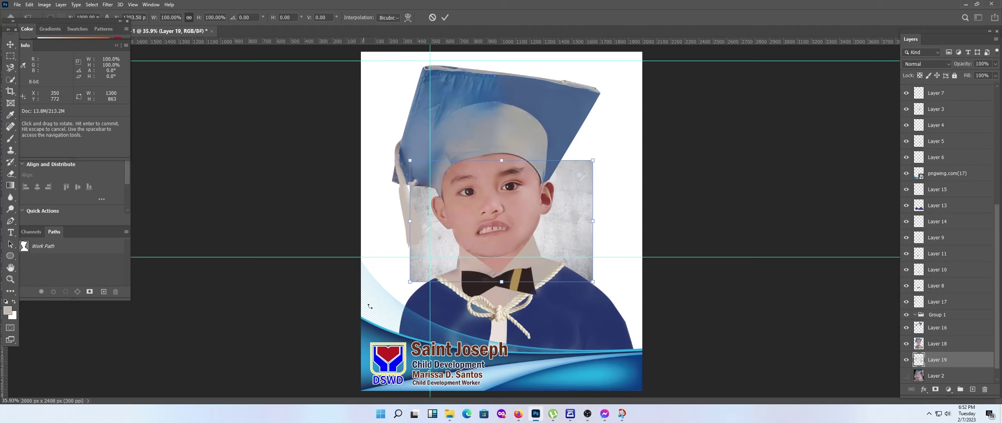
{"action": "left_click_drag", "start_coordinate": [369, 306], "coordinate": [416, 89]}
{"action": "left_click_drag", "start_coordinate": [562, 221], "coordinate": [650, 221]}
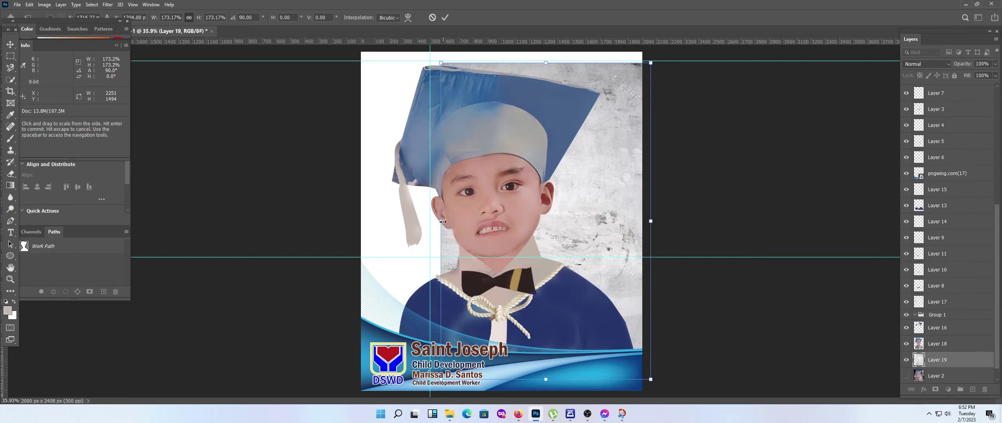
{"action": "left_click_drag", "start_coordinate": [442, 222], "coordinate": [335, 219]}
{"action": "left_click_drag", "start_coordinate": [632, 220], "coordinate": [711, 218]}
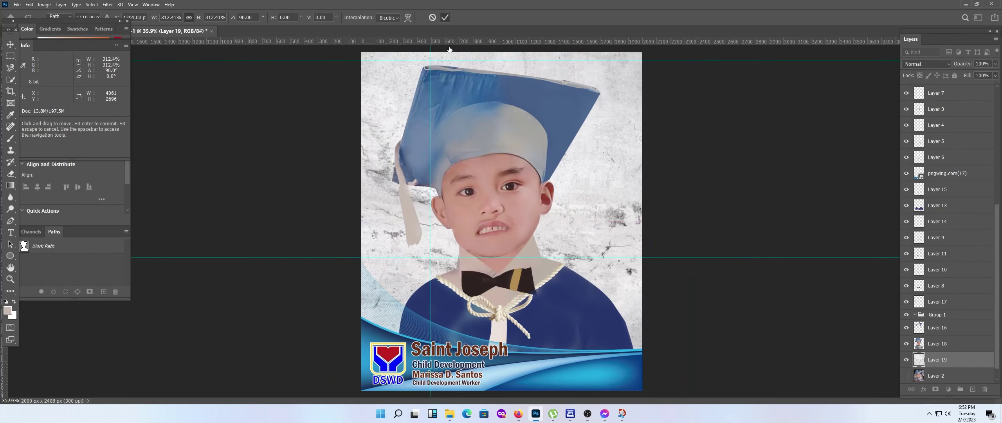
{"action": "key", "text": "Return"}
{"action": "scroll", "coordinate": [454, 92], "scroll_direction": "down", "scroll_amount": 3}
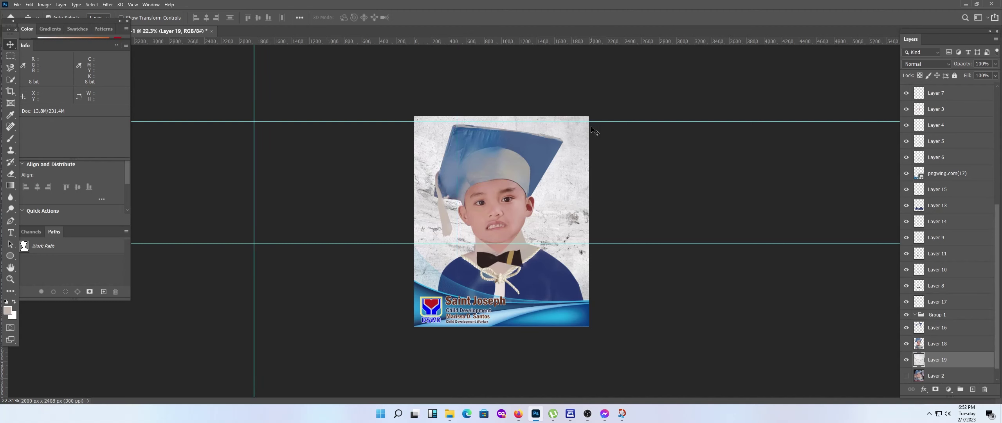
Move the upper guide toward the top and the lower guide further down.
{"action": "left_click_drag", "start_coordinate": [592, 122], "coordinate": [609, 65]}
{"action": "left_click_drag", "start_coordinate": [599, 243], "coordinate": [607, 353]}
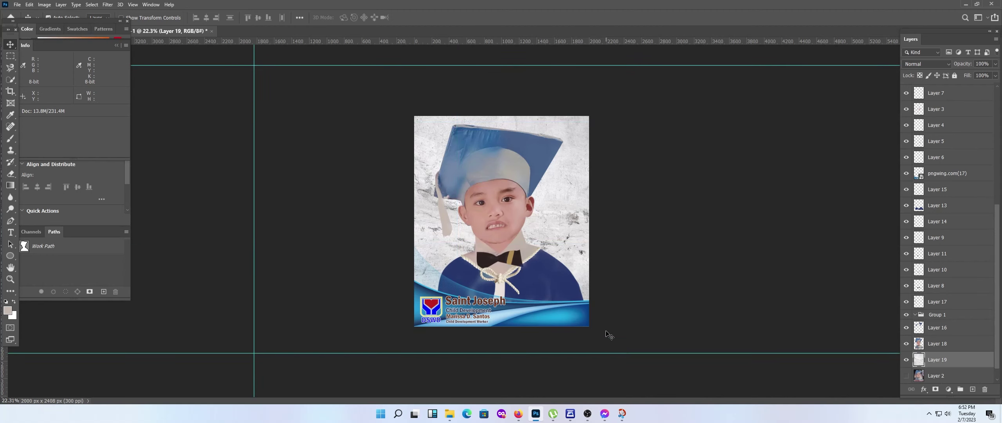
{"action": "scroll", "coordinate": [605, 329], "scroll_direction": "up", "scroll_amount": 2}
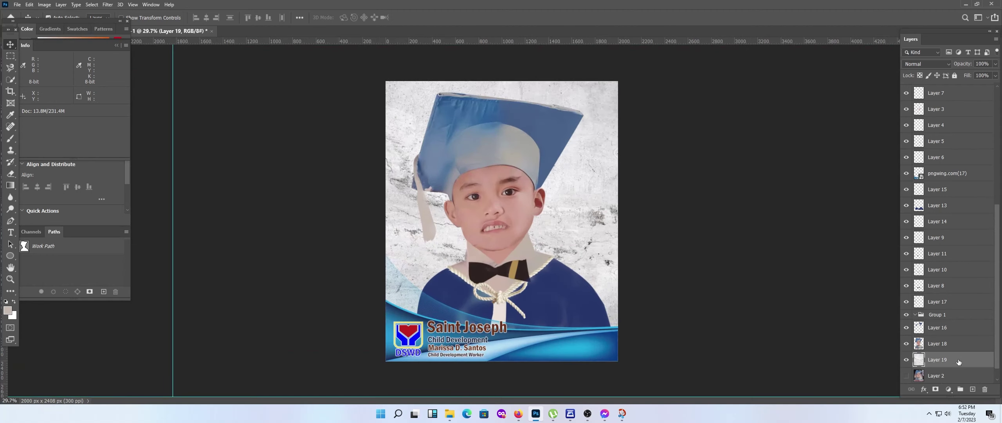
{"action": "scroll", "coordinate": [958, 362], "scroll_direction": "down", "scroll_amount": 5}
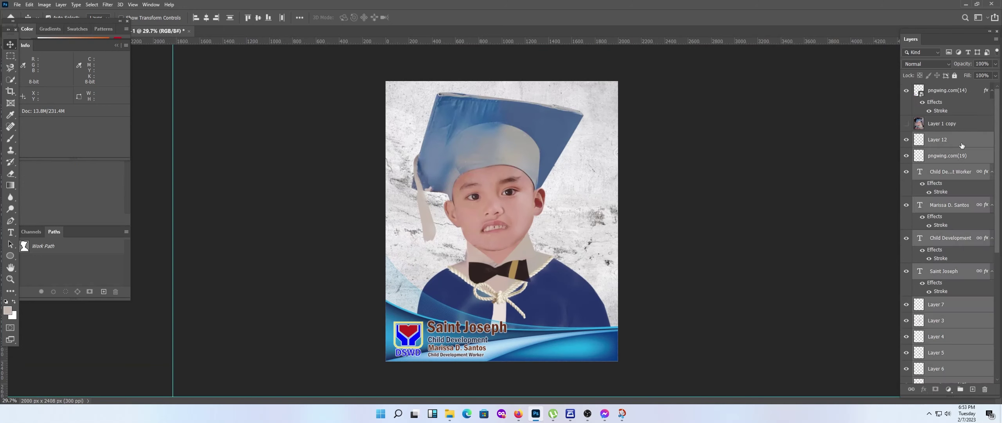
Move pngwing.com(14) below Layer 1 copy and merge it with Layer 12.
{"action": "left_click", "coordinate": [962, 139]}
{"action": "left_click_drag", "start_coordinate": [948, 91], "coordinate": [951, 133]}
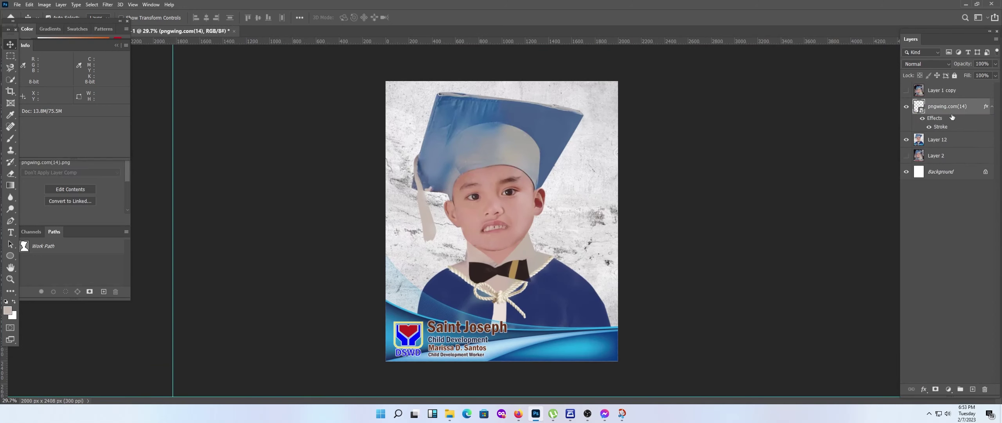
{"action": "left_click", "coordinate": [952, 139], "text": "shift"}
{"action": "key", "text": "ctrl+e"}
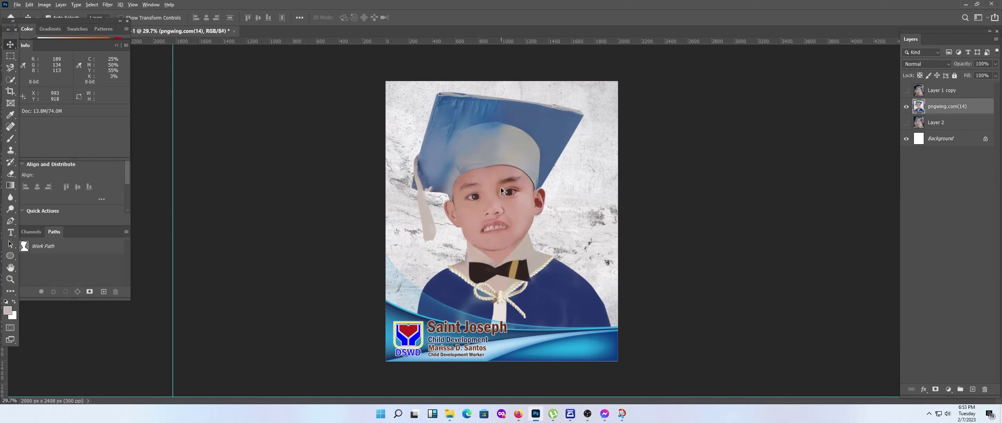
{"action": "scroll", "coordinate": [759, 152], "scroll_direction": "up", "scroll_amount": 1}
{"action": "scroll", "coordinate": [861, 121], "scroll_direction": "up", "scroll_amount": 1}
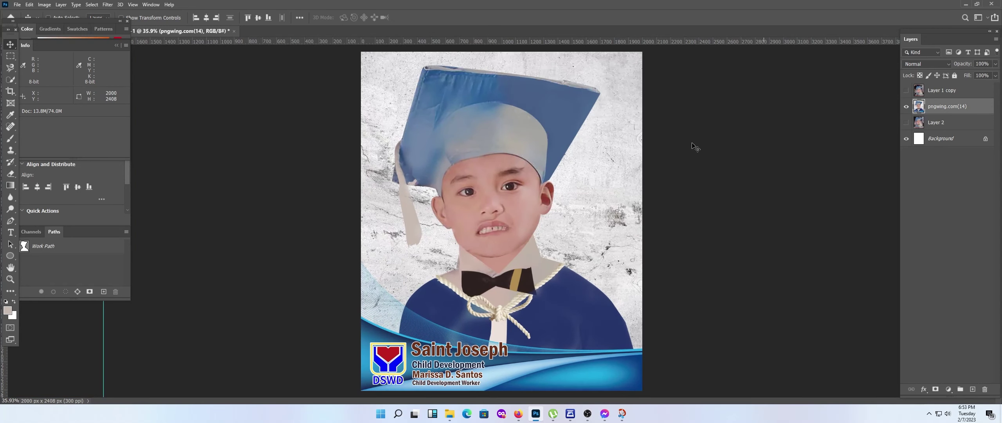
Sample the cap's blue as the Brush paint colour.
{"action": "key", "text": "b"}
{"action": "left_click", "coordinate": [431, 124], "text": "alt"}
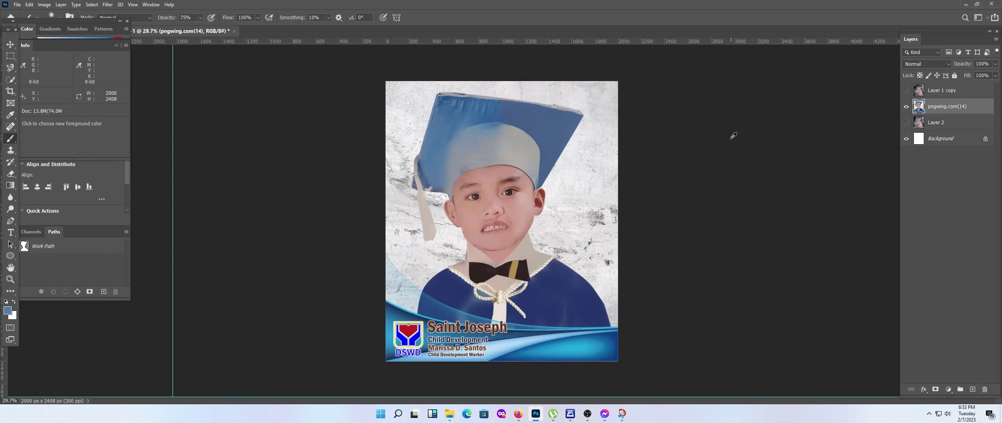
{"action": "scroll", "coordinate": [732, 125], "scroll_direction": "up", "scroll_amount": 1}
{"action": "left_click", "coordinate": [422, 134], "text": "alt"}
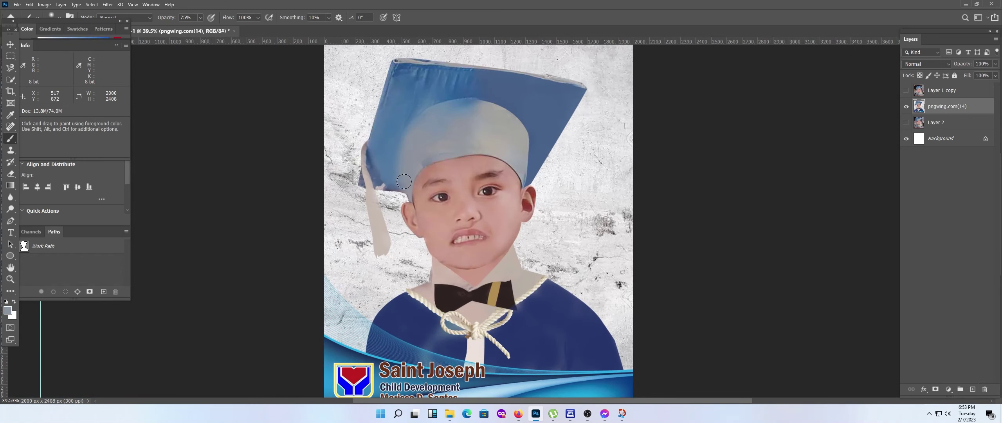
{"action": "left_click", "coordinate": [384, 152], "text": "alt"}
{"action": "scroll", "coordinate": [389, 145], "scroll_direction": "up", "scroll_amount": 7}
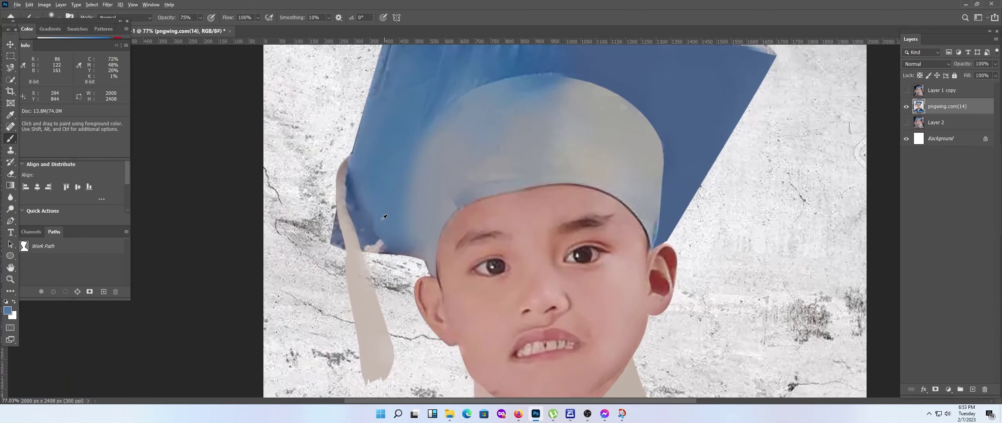
Trace the cap gap beside the ear with a Pen path and turn it into a selection.
{"action": "key", "text": "p"}
{"action": "scroll", "coordinate": [492, 243], "scroll_direction": "up", "scroll_amount": 3}
{"action": "scroll", "coordinate": [586, 247], "scroll_direction": "up", "scroll_amount": 2}
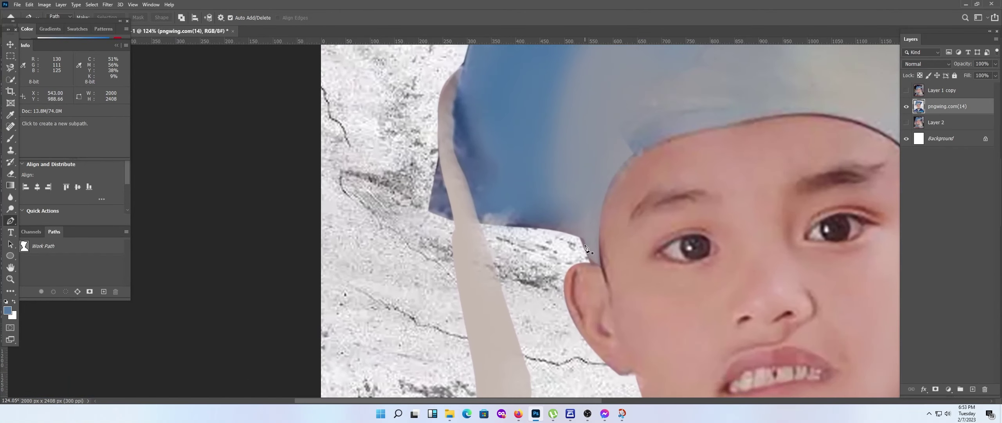
{"action": "left_click", "coordinate": [480, 227]}
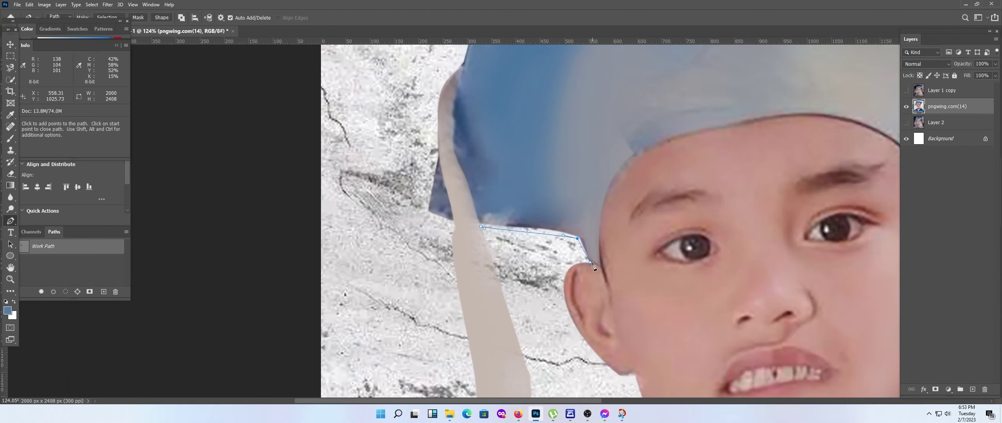
{"action": "left_click_drag", "start_coordinate": [480, 226], "coordinate": [491, 251]}
{"action": "right_click", "coordinate": [545, 201]}
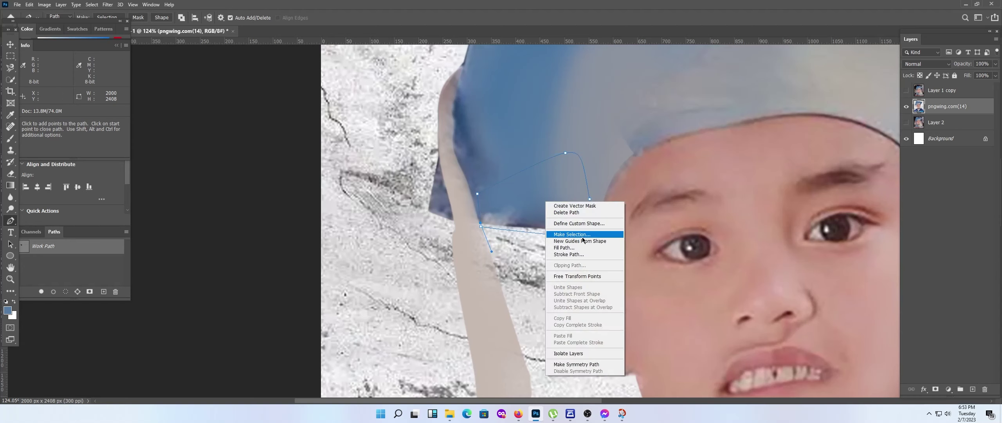
{"action": "left_click", "coordinate": [567, 236]}
{"action": "key", "text": "Return"}
Paint the selected gap with sampled cap colours, then toggle the original card photo to compare.
{"action": "key", "text": "b"}
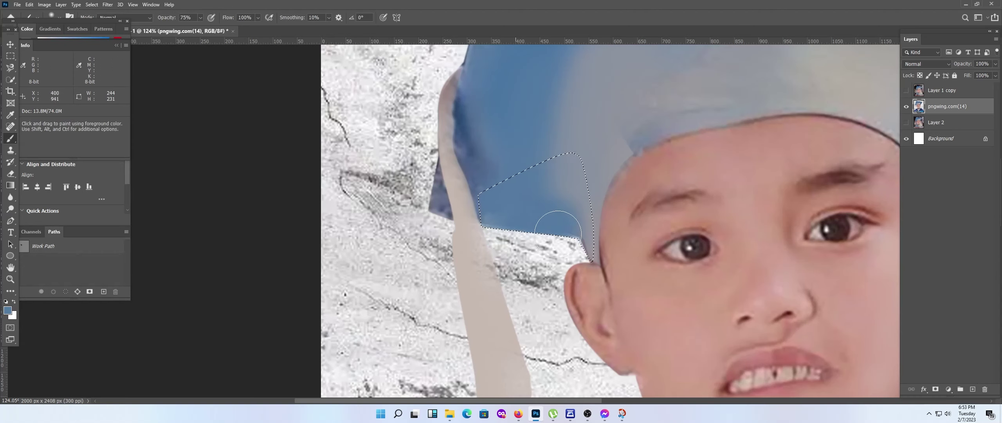
{"action": "scroll", "coordinate": [579, 191], "scroll_direction": "down", "scroll_amount": 4}
{"action": "scroll", "coordinate": [611, 168], "scroll_direction": "down", "scroll_amount": 1}
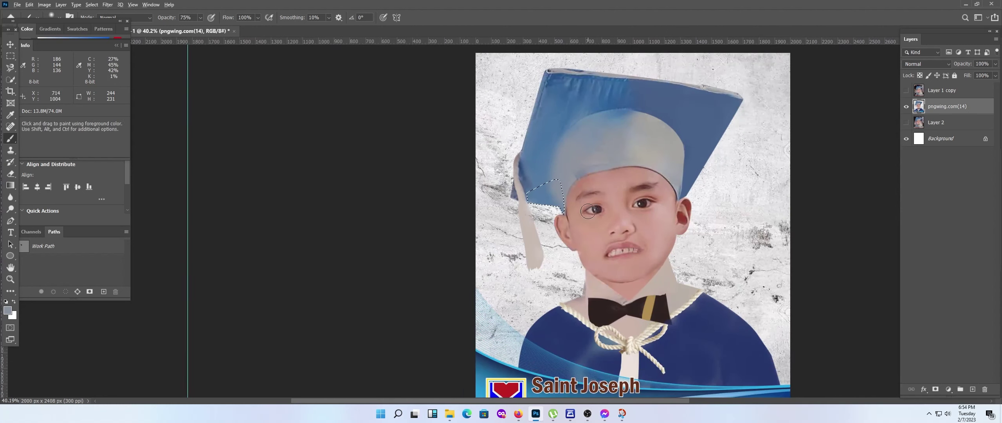
{"action": "left_click", "coordinate": [641, 145], "text": "alt"}
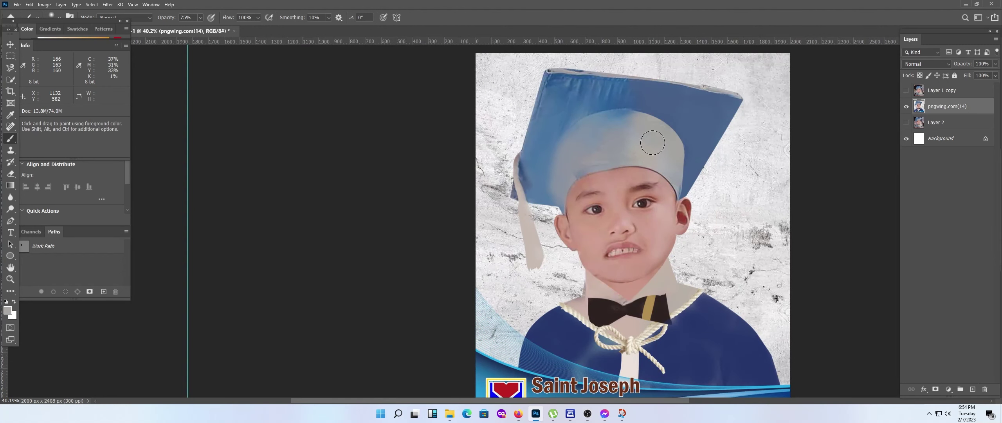
{"action": "left_click", "coordinate": [647, 140], "text": "alt"}
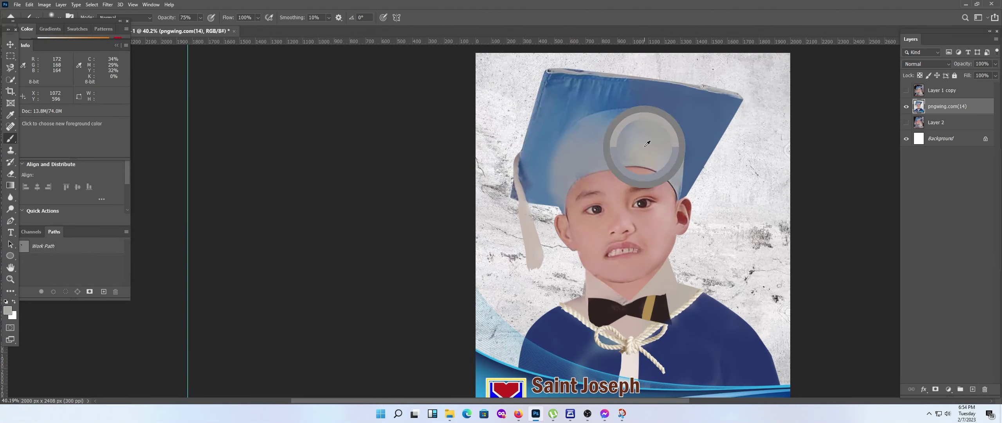
{"action": "scroll", "coordinate": [575, 149], "scroll_direction": "down", "scroll_amount": 3}
{"action": "scroll", "coordinate": [469, 114], "scroll_direction": "up", "scroll_amount": 1}
{"action": "left_click", "coordinate": [468, 110], "text": "alt"}
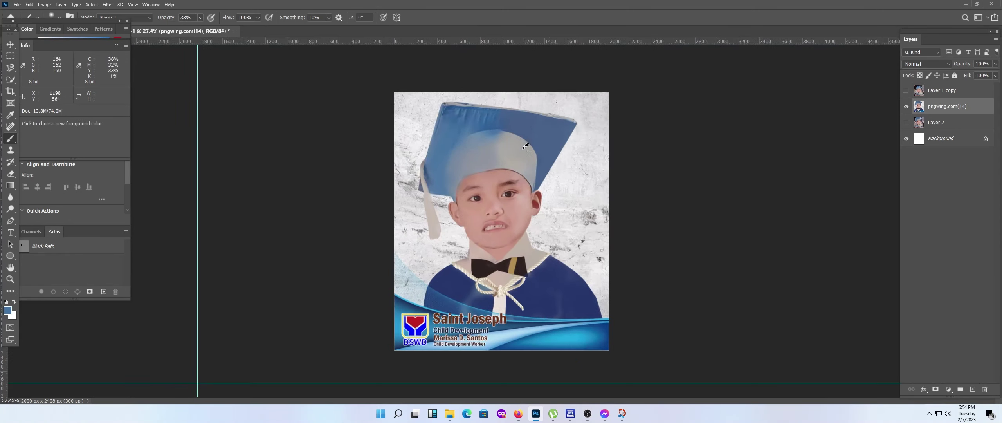
{"action": "scroll", "coordinate": [571, 130], "scroll_direction": "up", "scroll_amount": 1}
{"action": "left_click", "coordinate": [907, 91]}
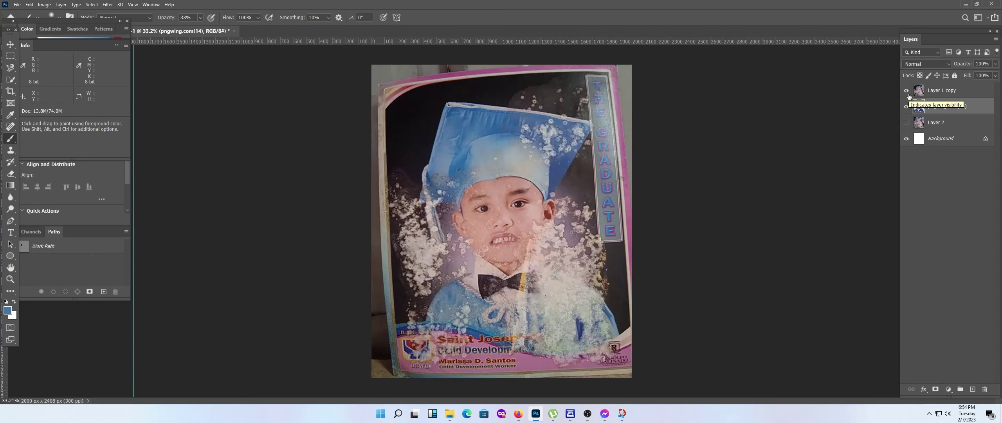
{"action": "left_click", "coordinate": [909, 96]}
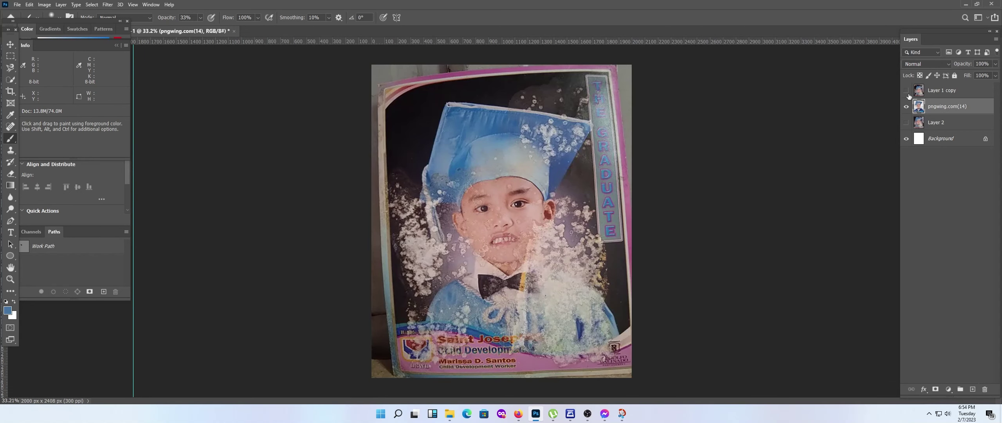